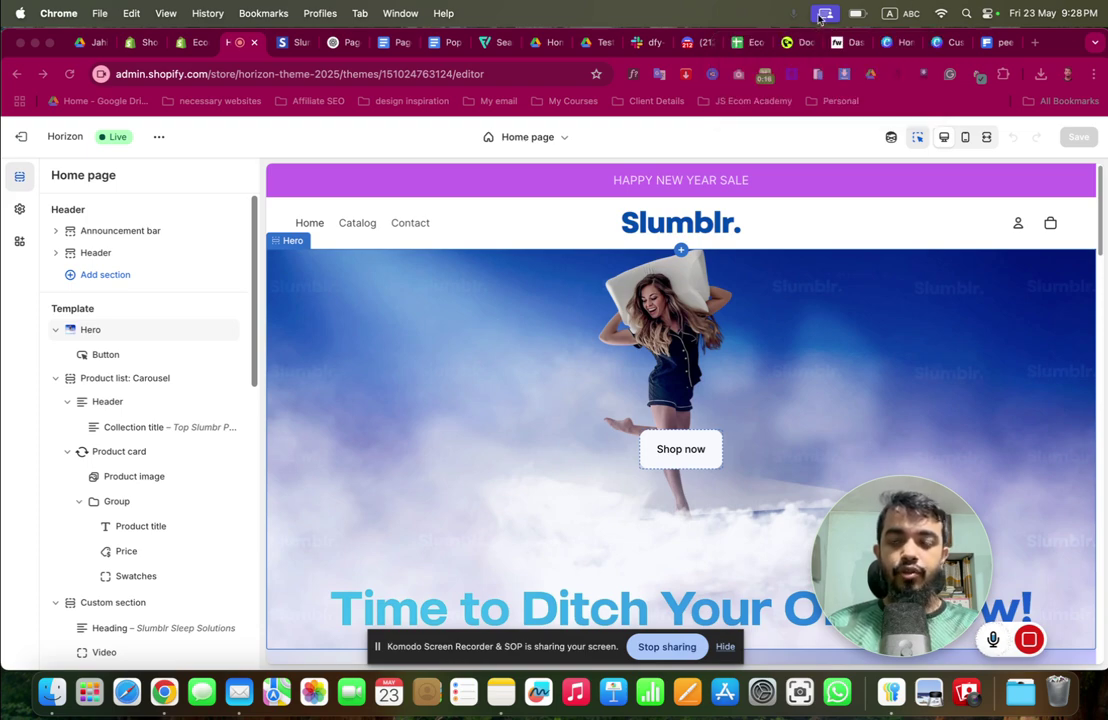
# Compare the Horizon theme's home page preview with the slumblr.com home page
pyautogui.scroll(-10, 566, 225)
pyautogui.scroll(-10, 560, 262)
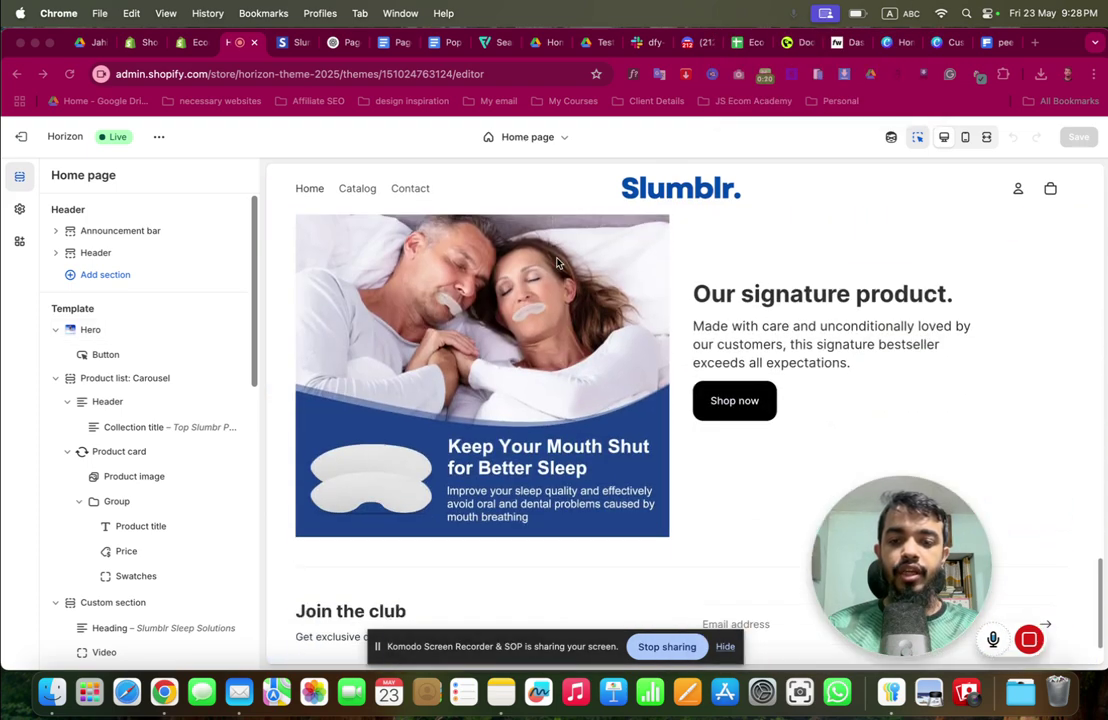
pyautogui.scroll(15, 549, 292)
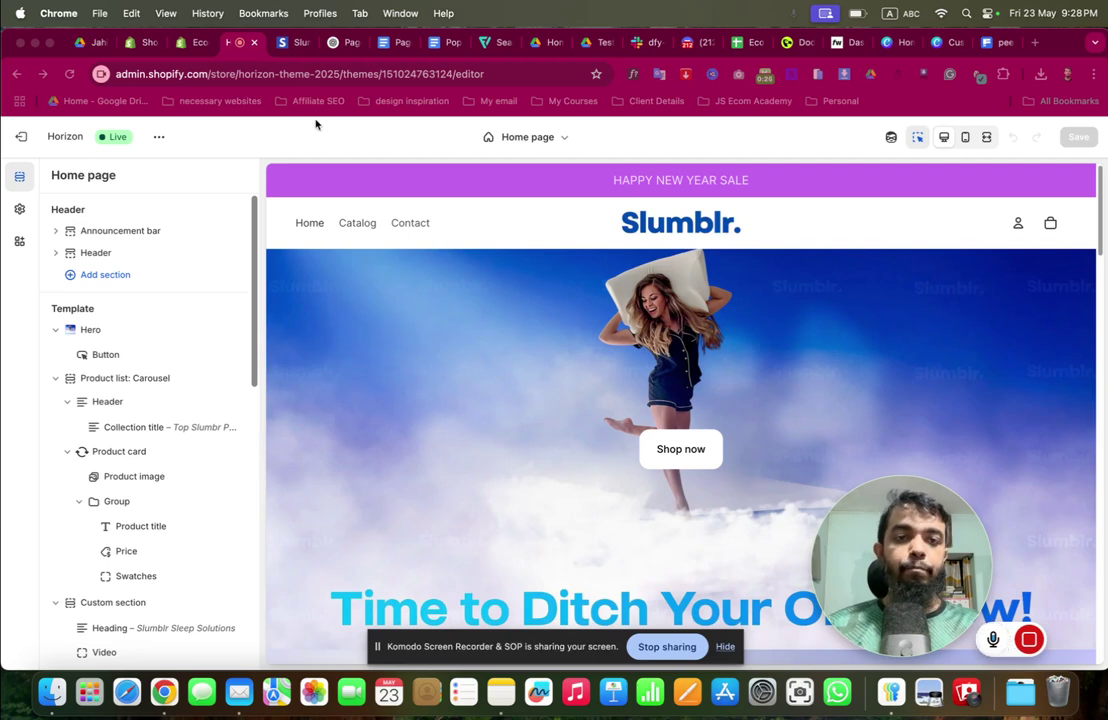
pyautogui.click(293, 42)
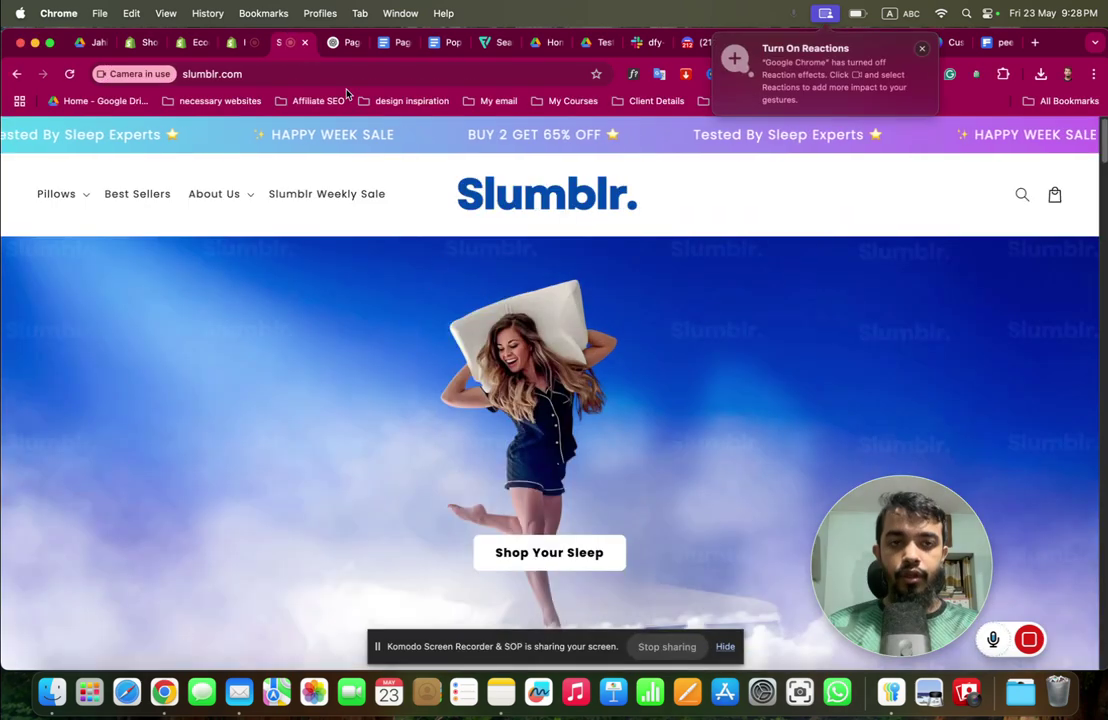
pyautogui.click(244, 44)
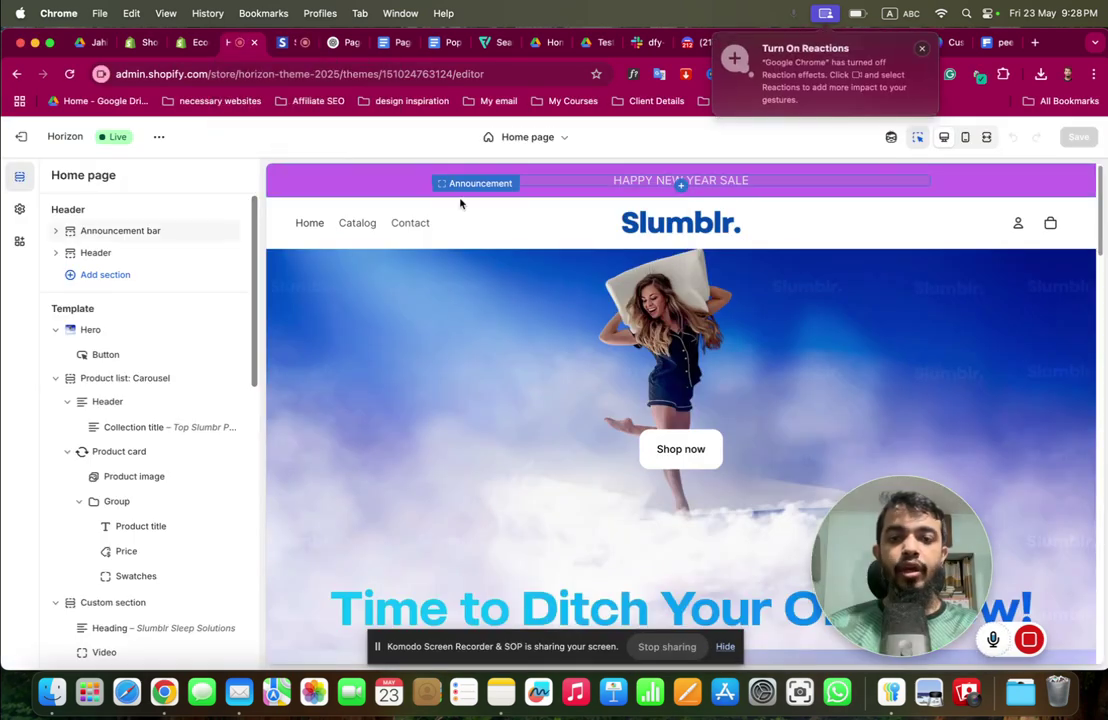
pyautogui.moveTo(148, 240); pyautogui.dragTo(102, 221)
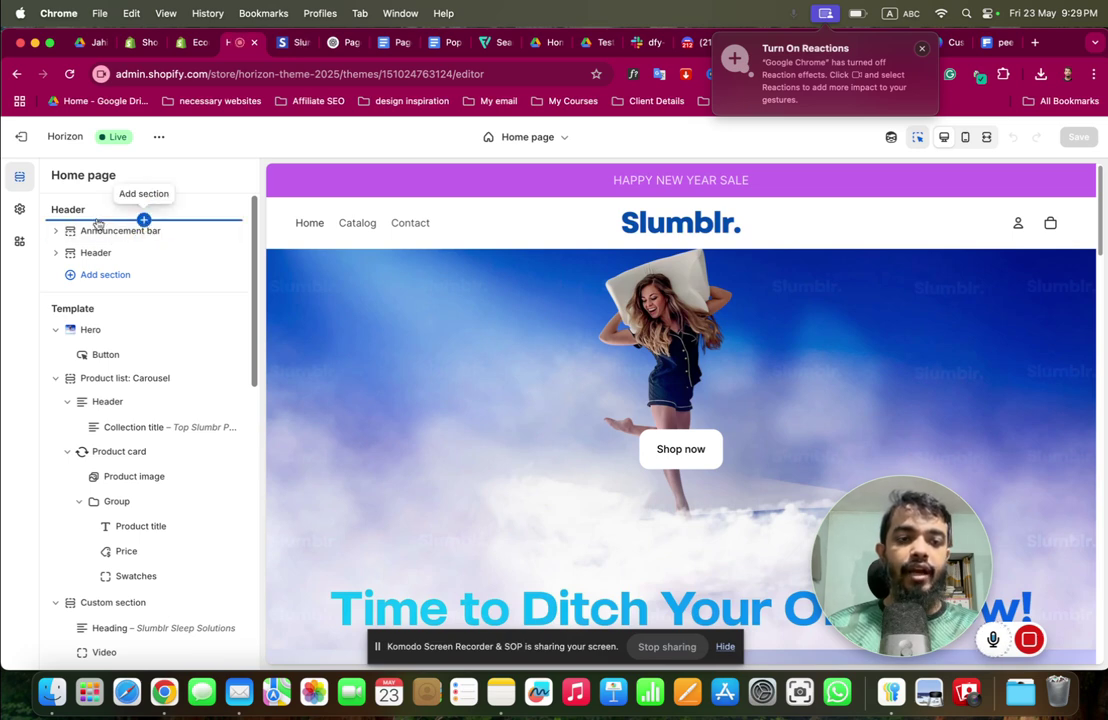
pyautogui.click(295, 43)
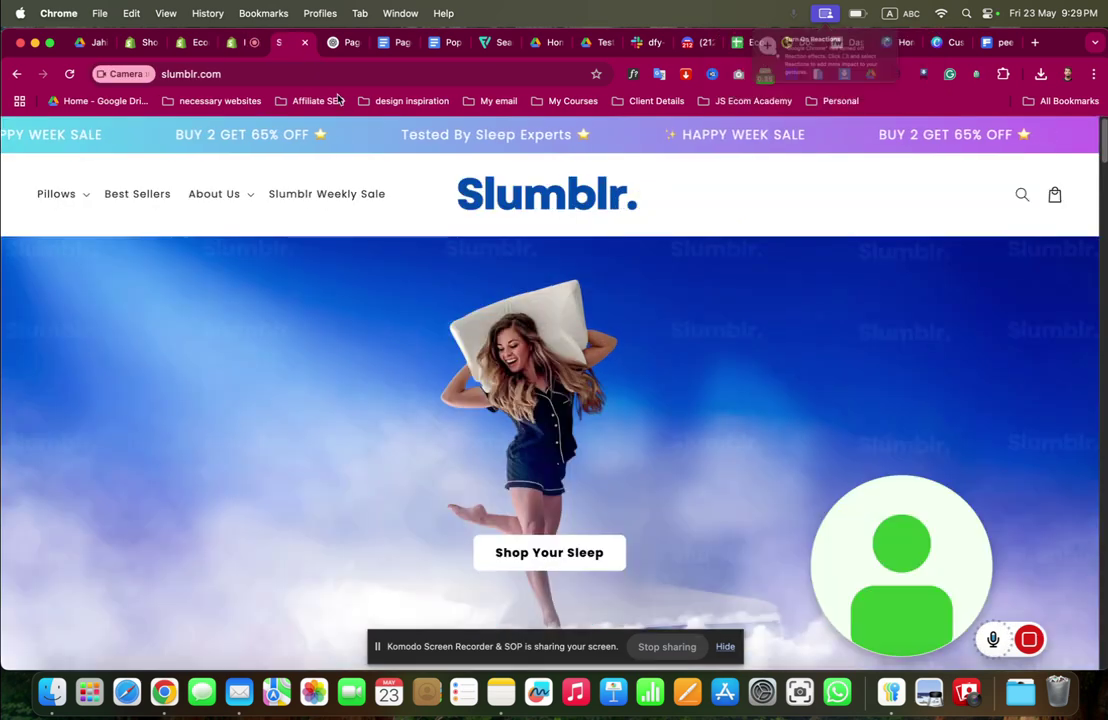
pyautogui.click(248, 45)
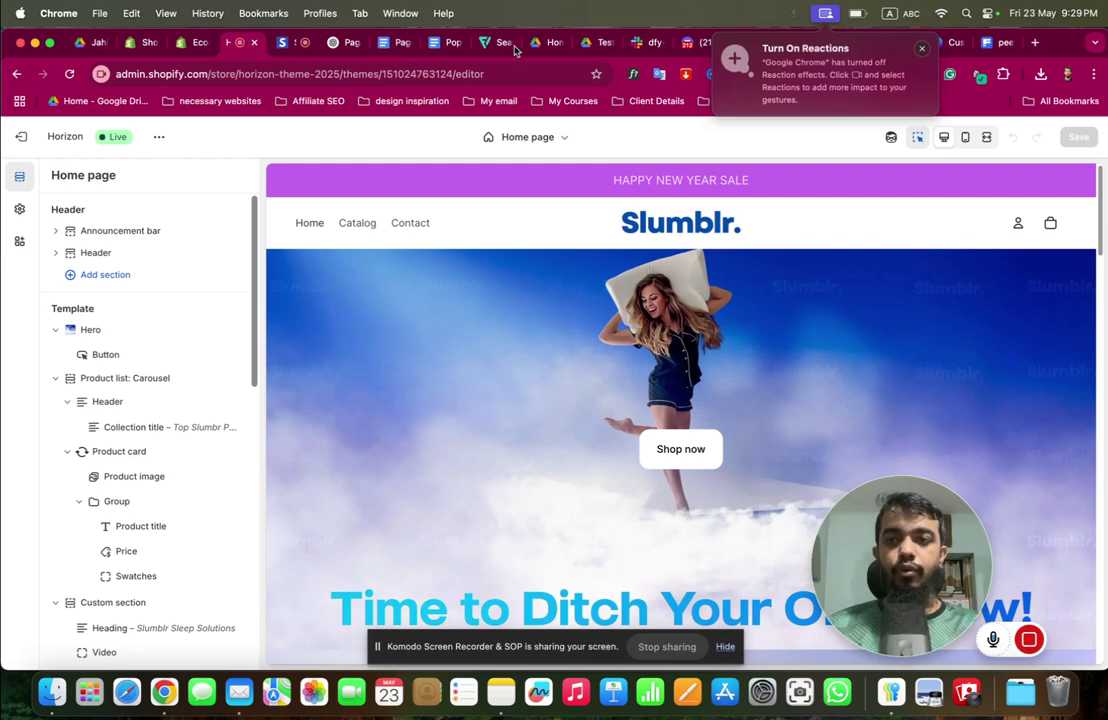
# Review the section types that can be added above the announcement bar in the header group
pyautogui.moveTo(136, 222)
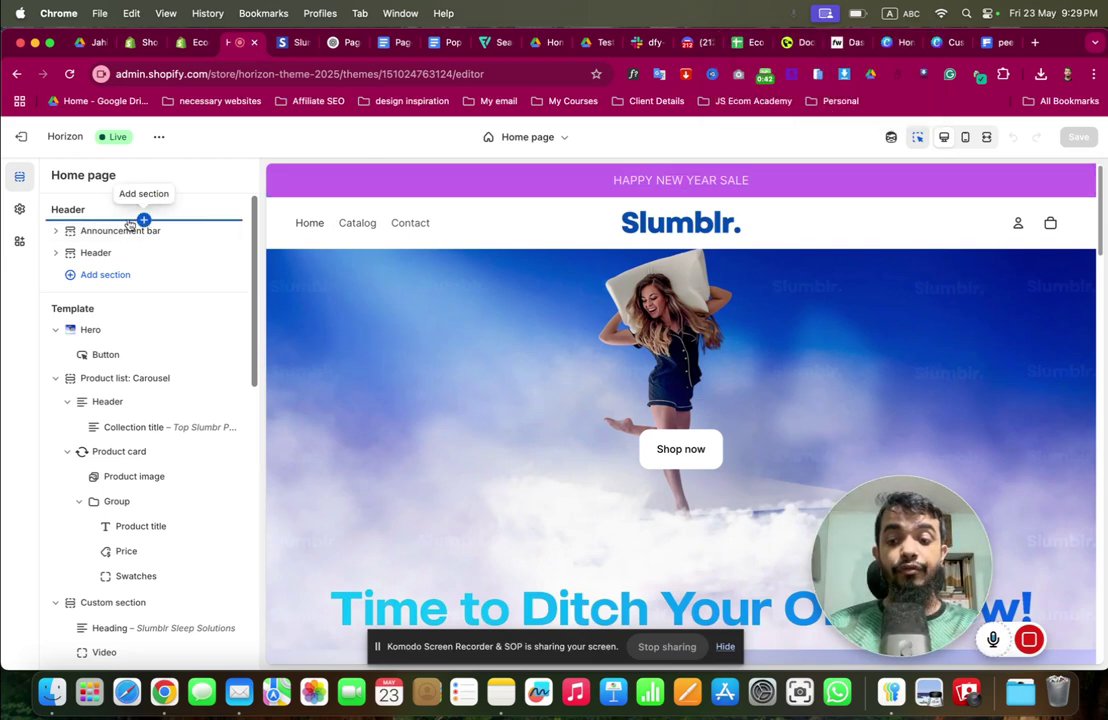
pyautogui.click(143, 220)
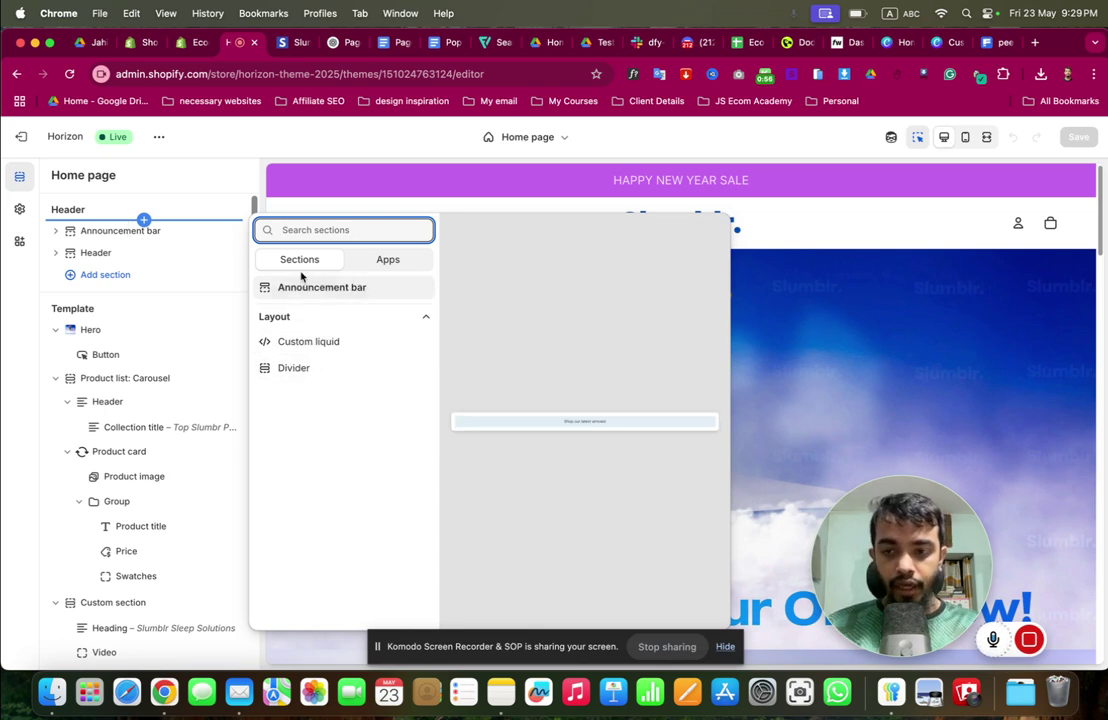
pyautogui.press('Escape')
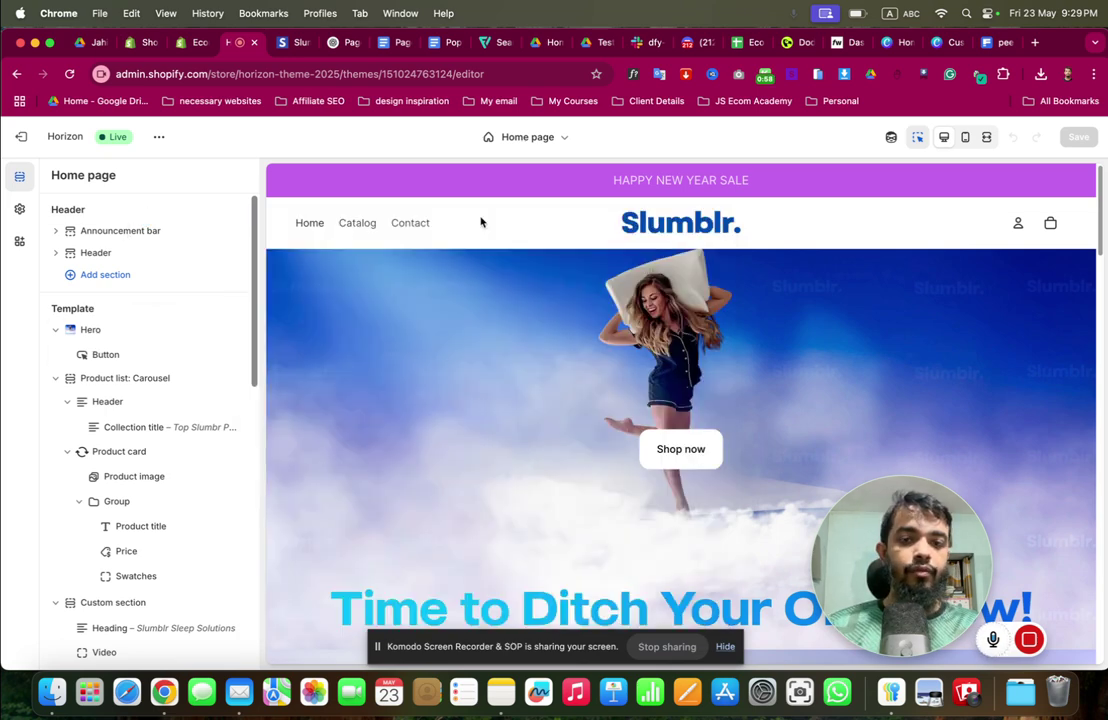
# Examine the slumblr.com home page sections down to the footer and compare them with the theme's section list
pyautogui.click(310, 44)
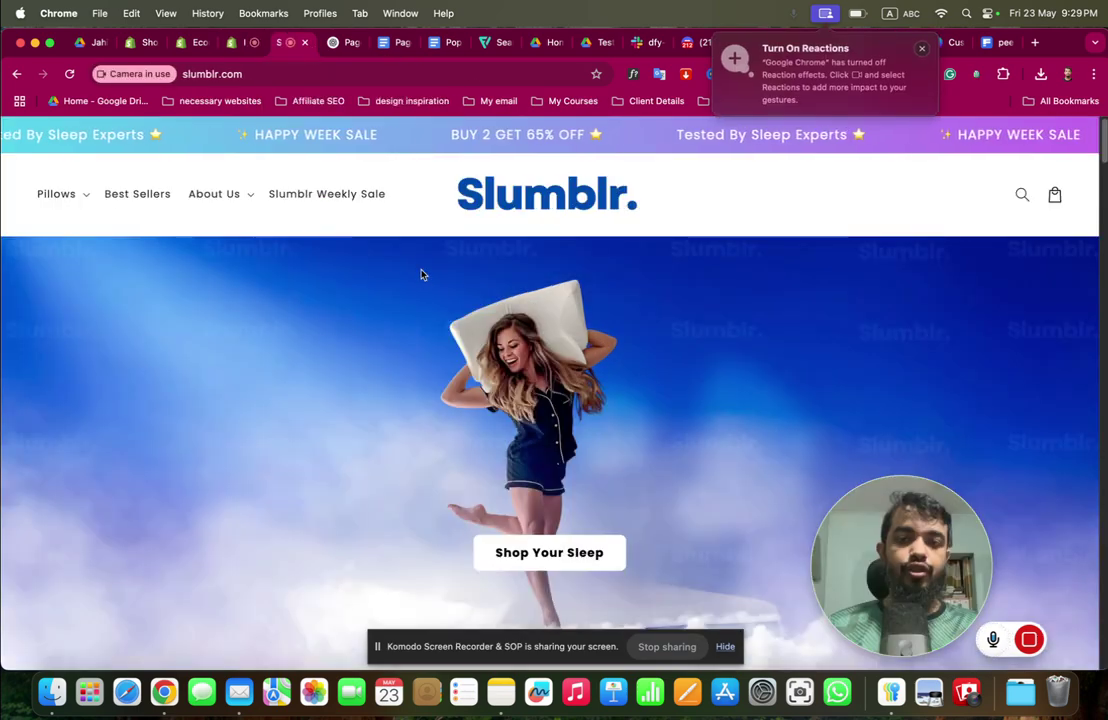
pyautogui.scroll(-15, 423, 289)
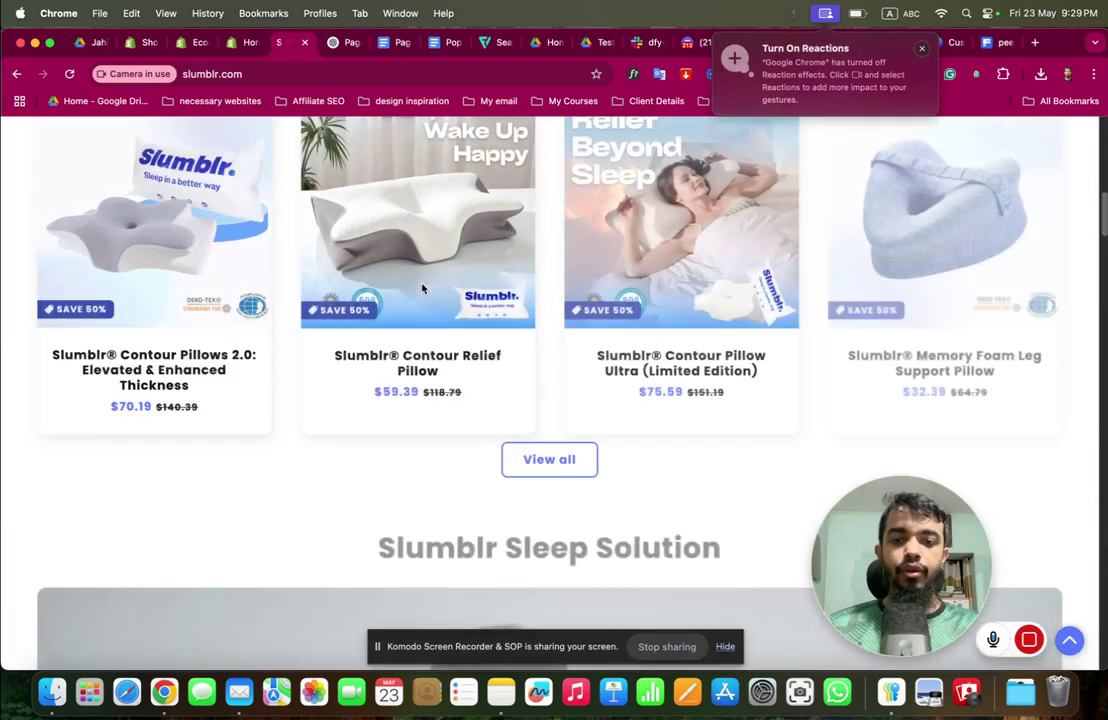
pyautogui.scroll(-15, 423, 289)
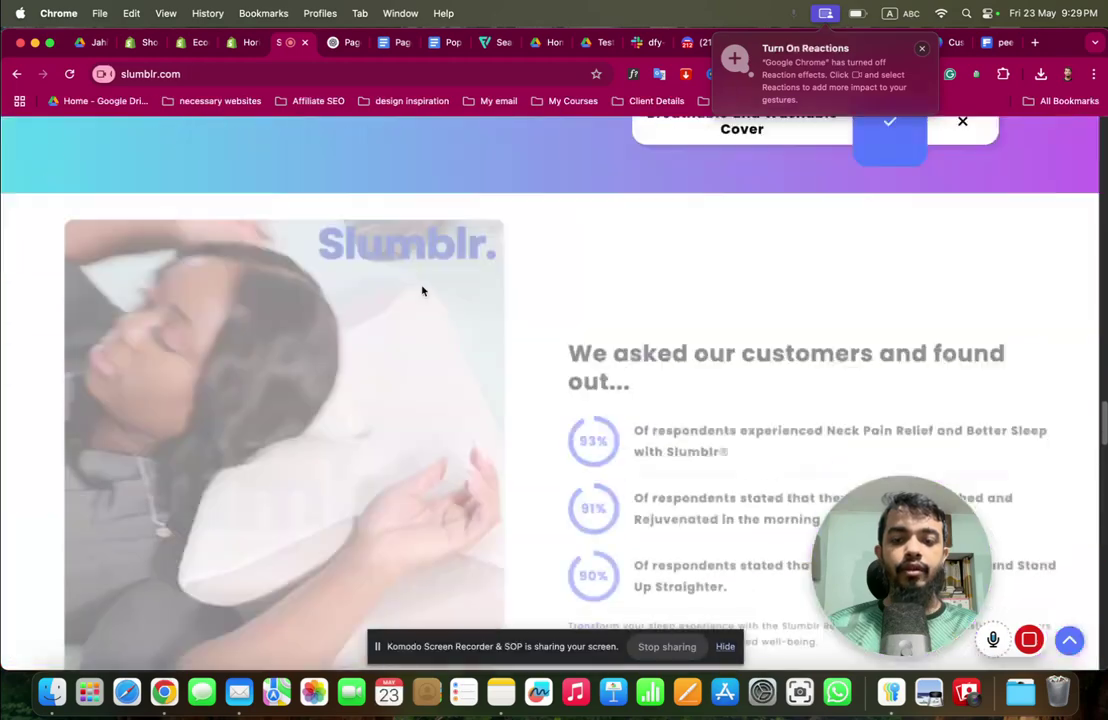
pyautogui.scroll(2, 423, 290)
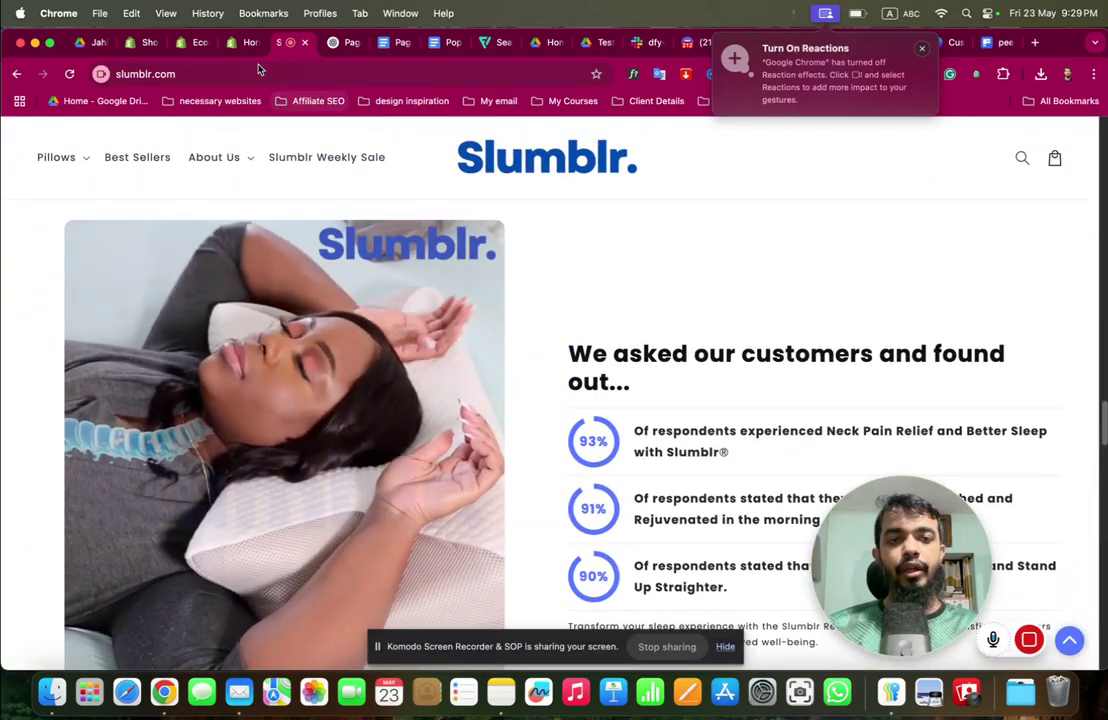
pyautogui.click(250, 42)
pyautogui.scroll(-10, 187, 410)
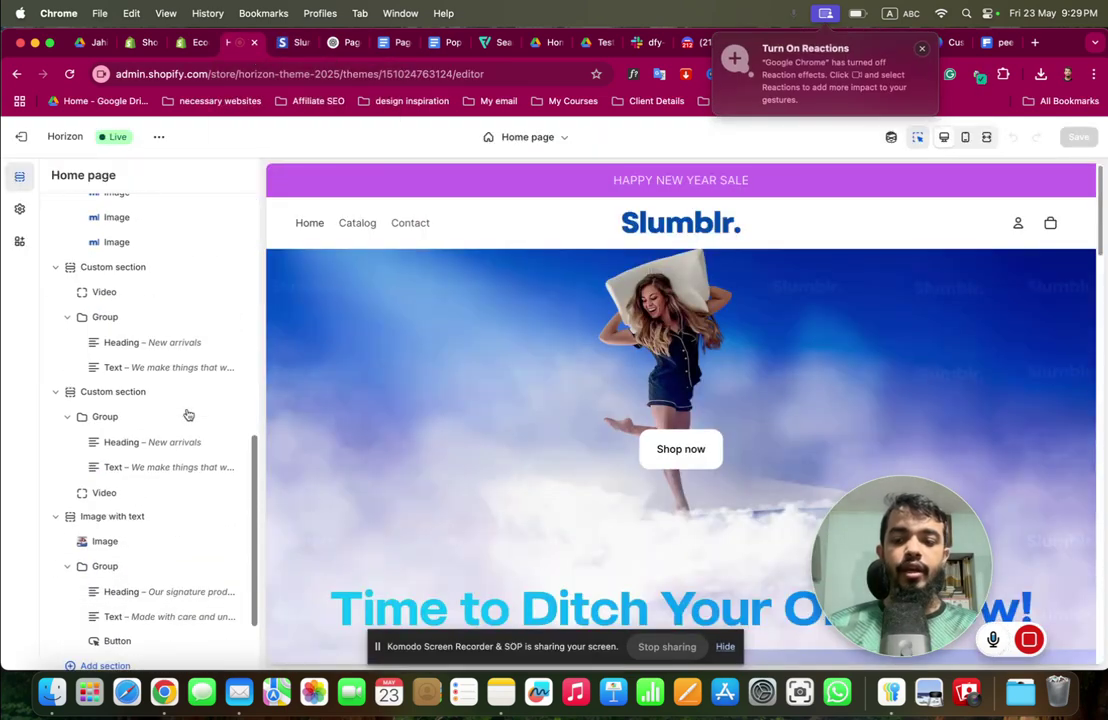
pyautogui.click(292, 42)
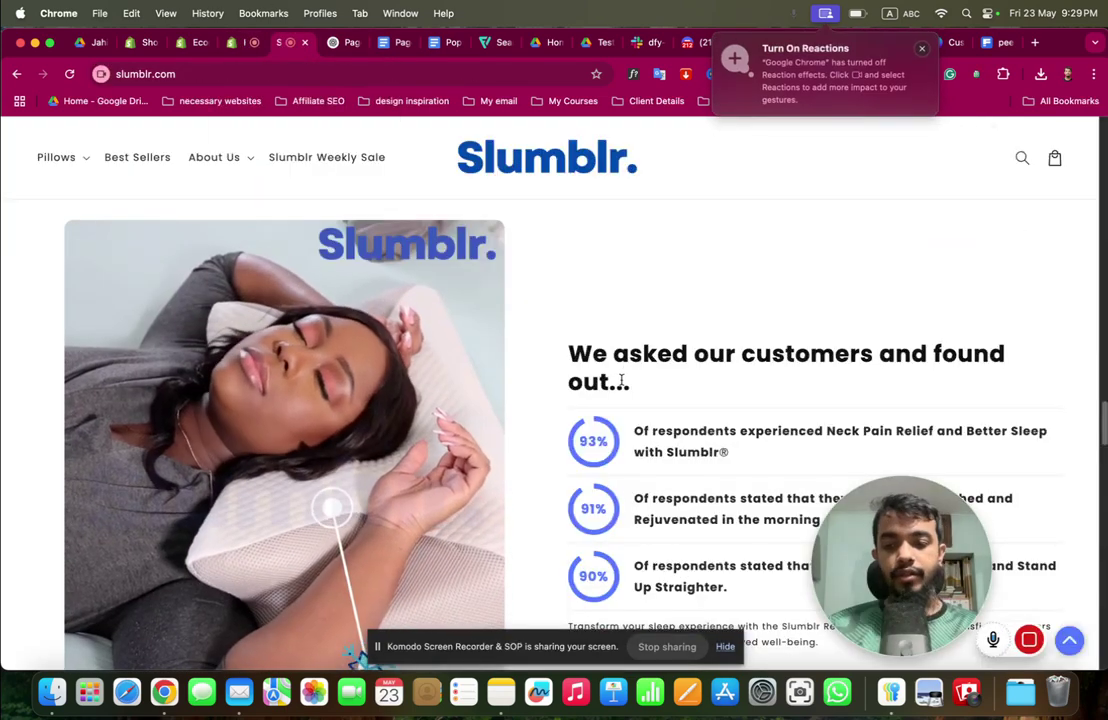
pyautogui.scroll(-5, 621, 382)
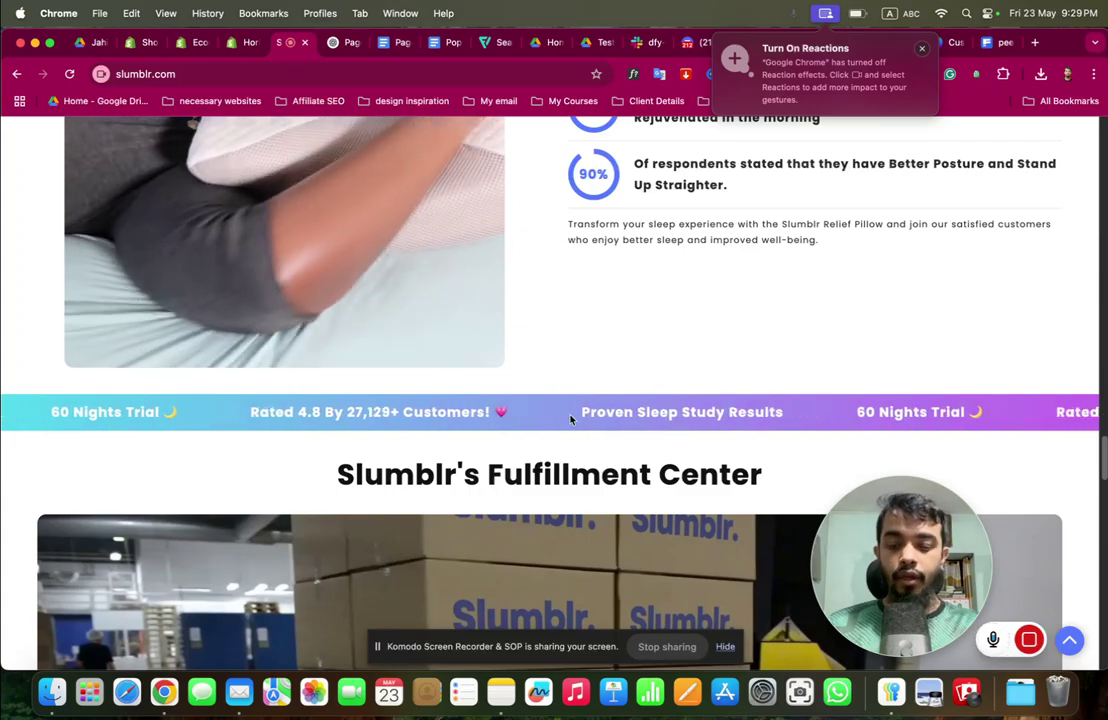
pyautogui.scroll(-4, 574, 416)
pyautogui.scroll(-15, 570, 419)
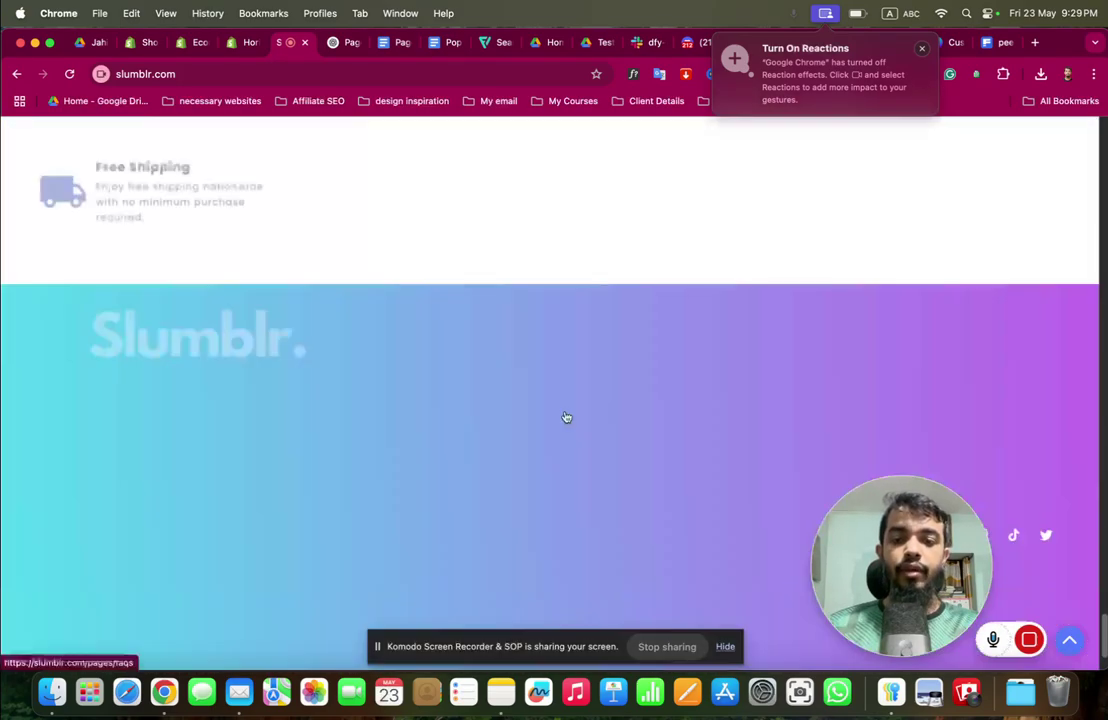
pyautogui.scroll(20, 566, 416)
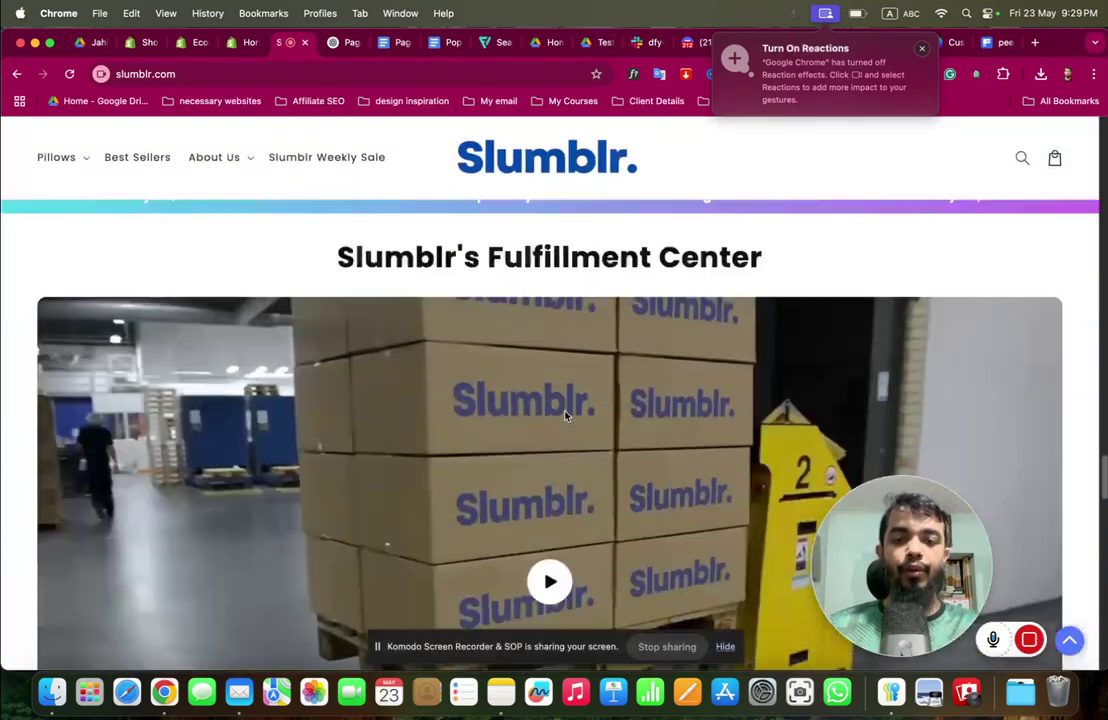
pyautogui.scroll(-4, 566, 416)
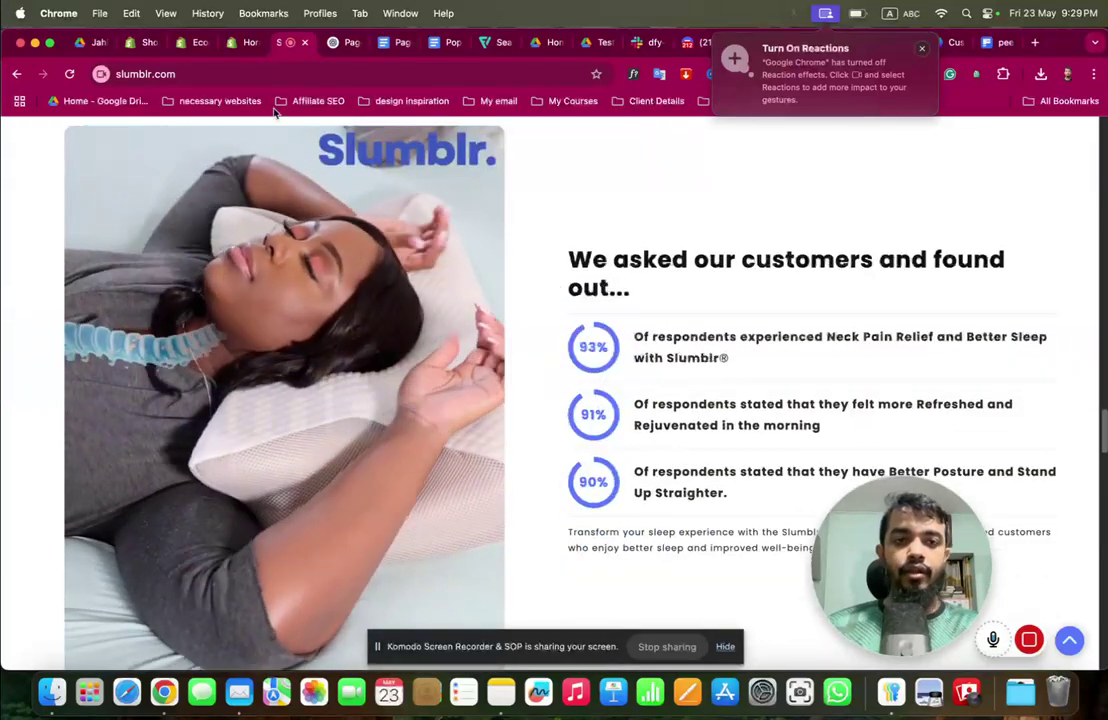
# Add a custom section to the end of the home page template, below the Image with text section
pyautogui.click(247, 42)
pyautogui.scroll(-4, 150, 420)
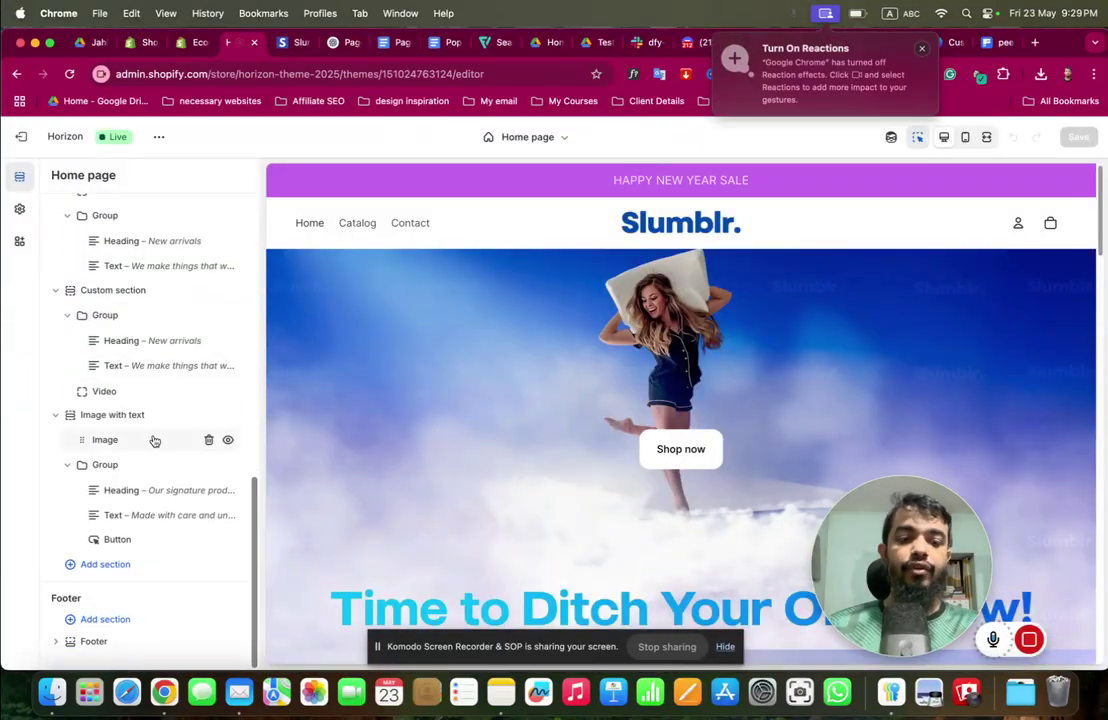
pyautogui.click(120, 576)
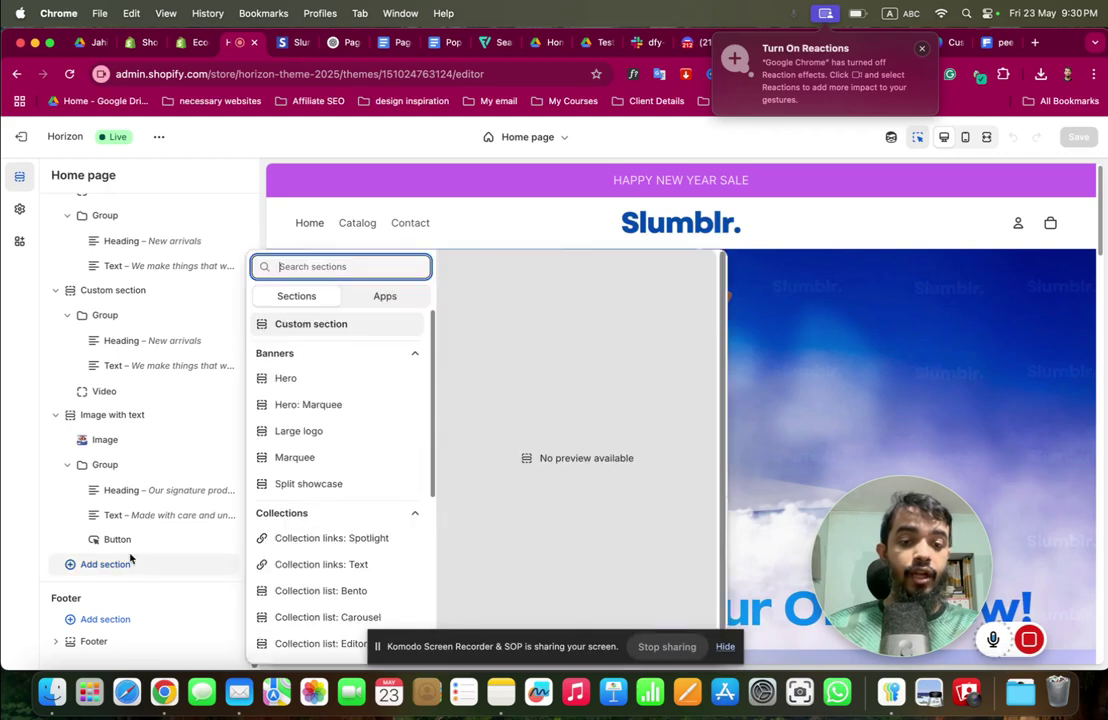
pyautogui.click(346, 325)
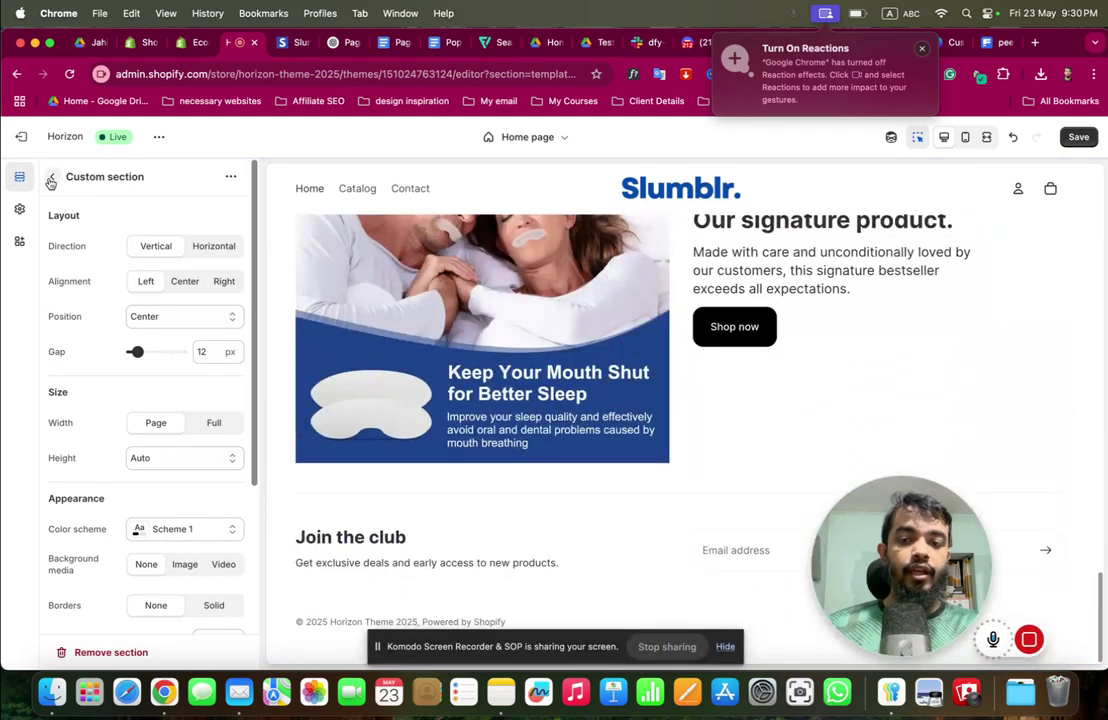
# Start generating a new block inside the empty custom section below Image with text
pyautogui.click(50, 181)
pyautogui.click(114, 541)
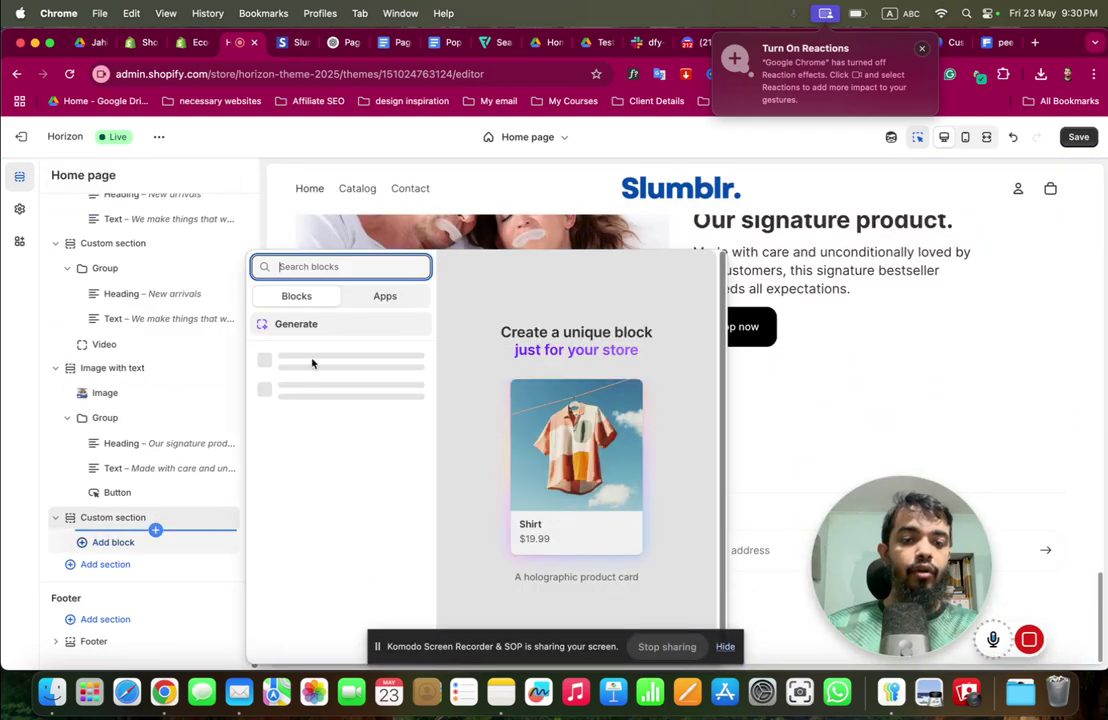
pyautogui.click(296, 324)
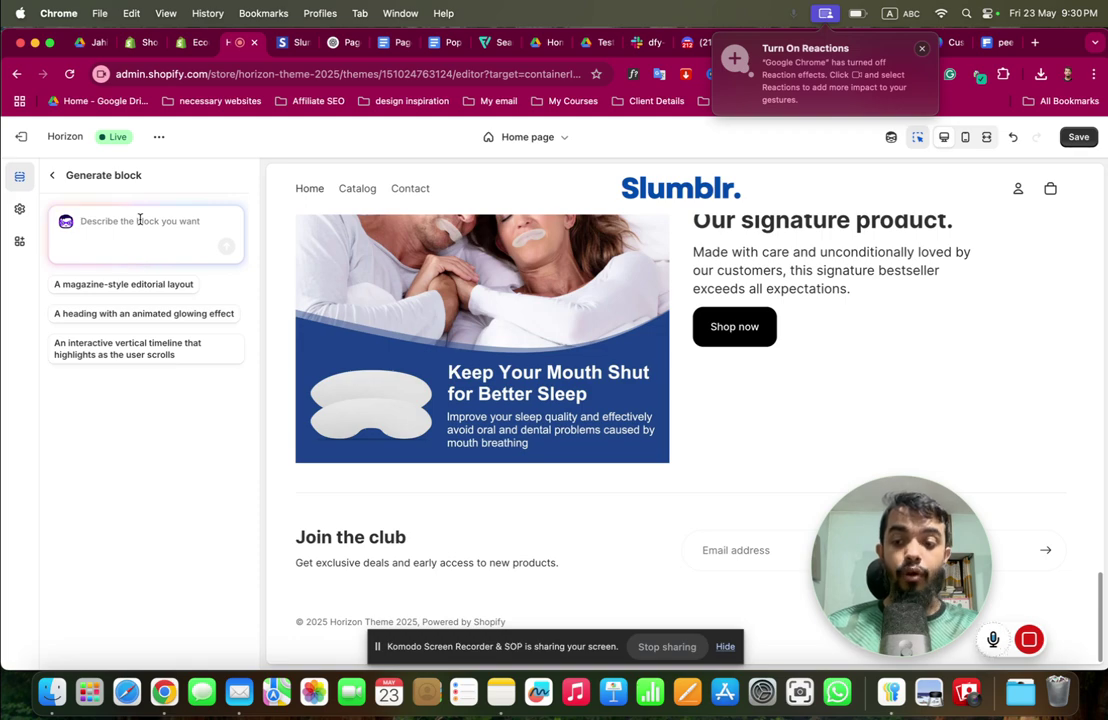
# Examine the layout of the "We asked our customers and found out..." section on slumblr.com
pyautogui.click(288, 44)
pyautogui.scroll(-3, 431, 481)
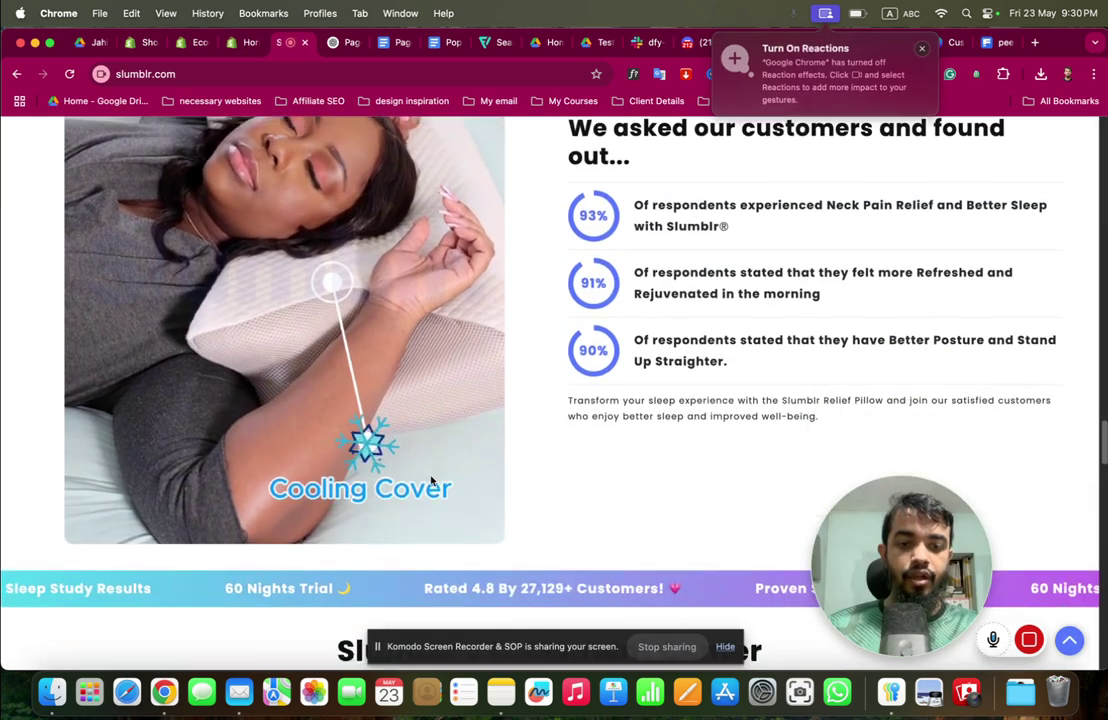
pyautogui.scroll(2, 431, 479)
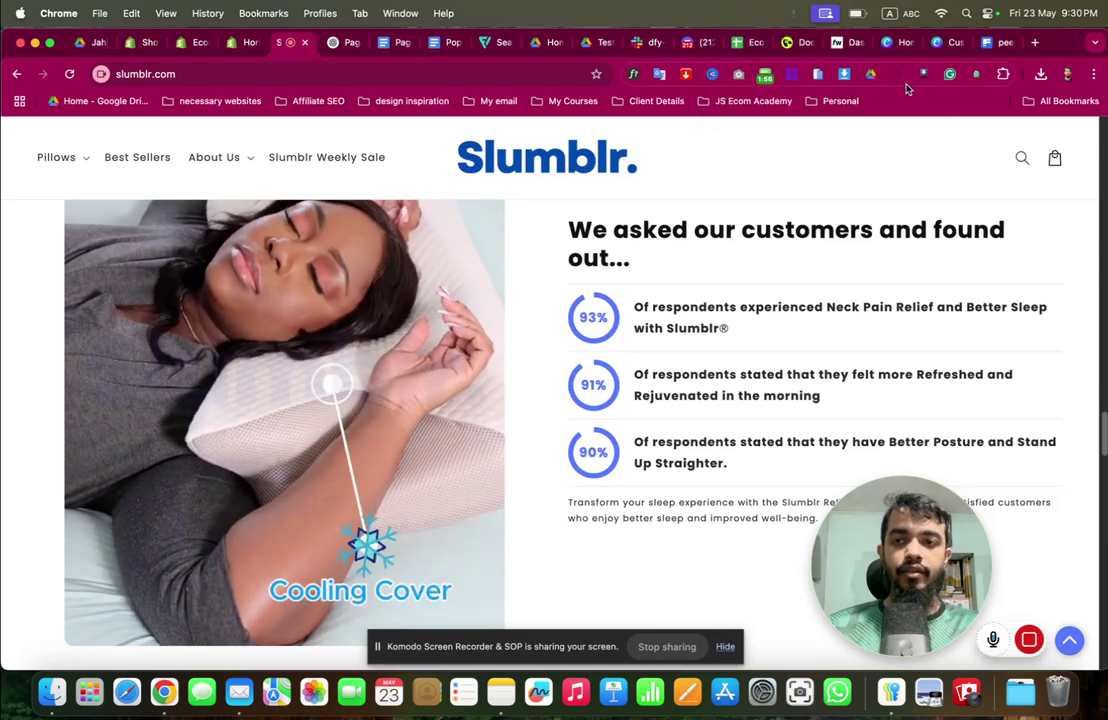
pyautogui.rightClick(420, 272)
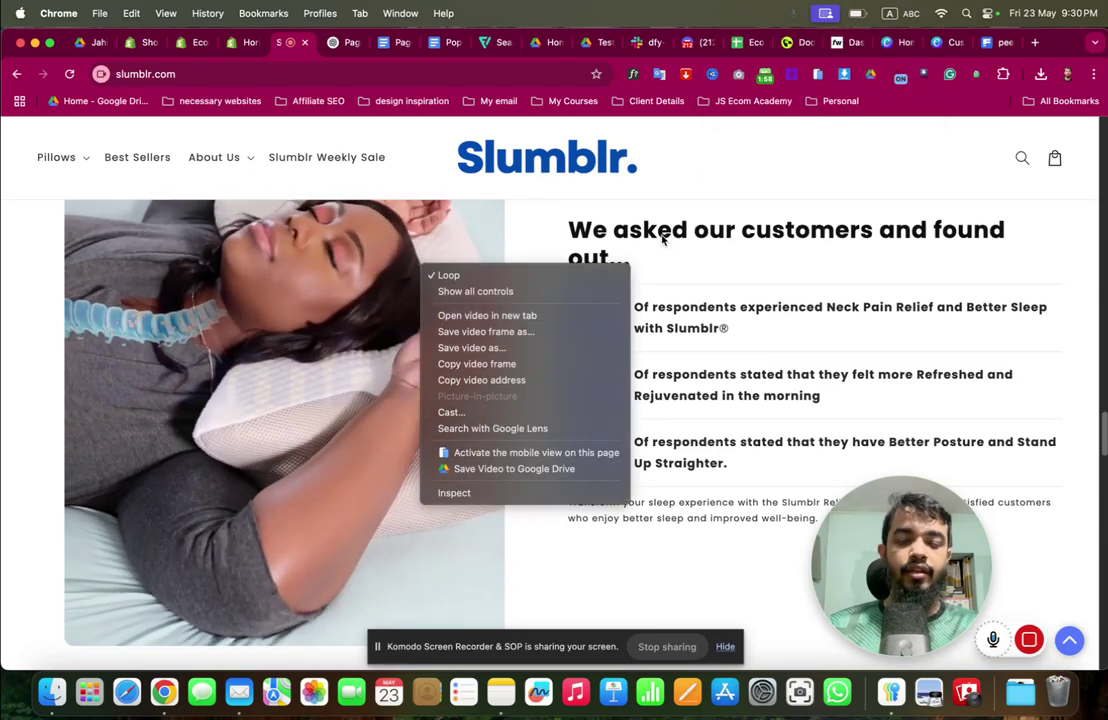
pyautogui.click(554, 243)
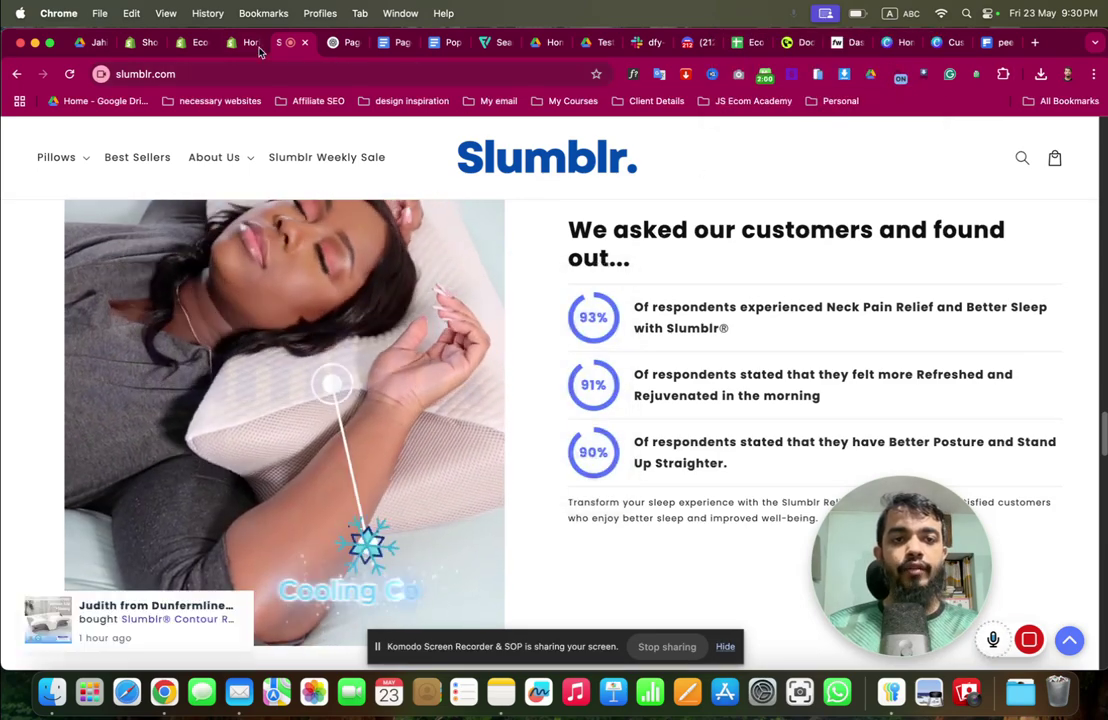
# Return to the Horizon theme editor and begin the block prompt by requesting 2 columns, with an option to add image or video in the left column
pyautogui.click(252, 44)
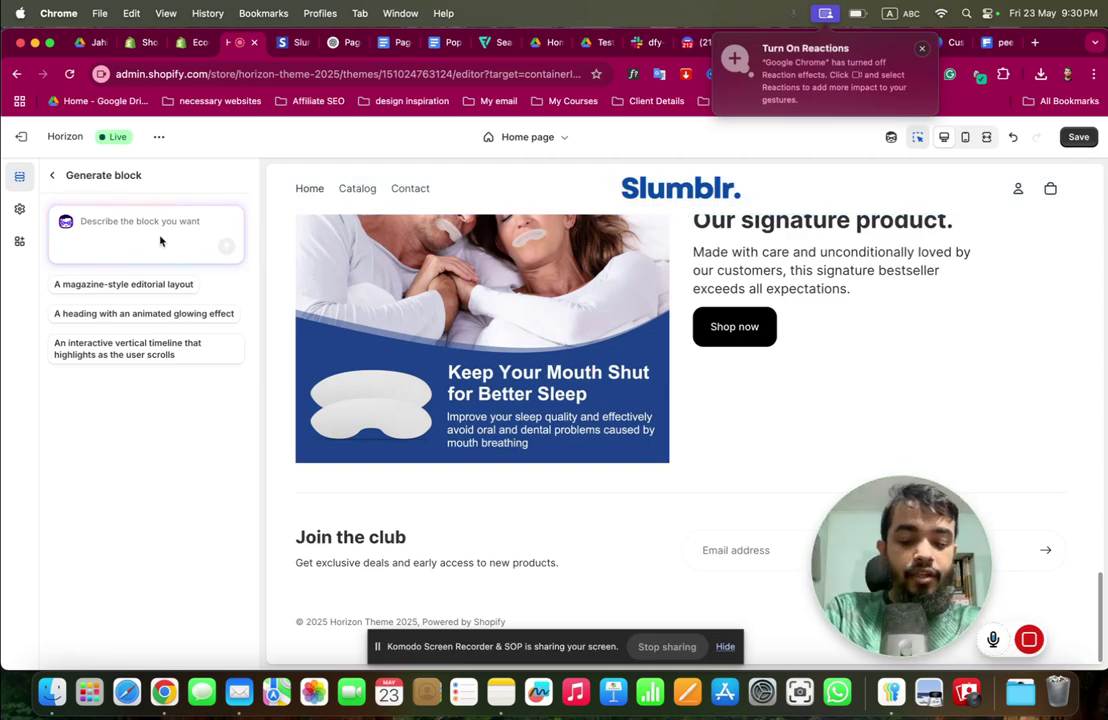
pyautogui.write('create a with 2 column')
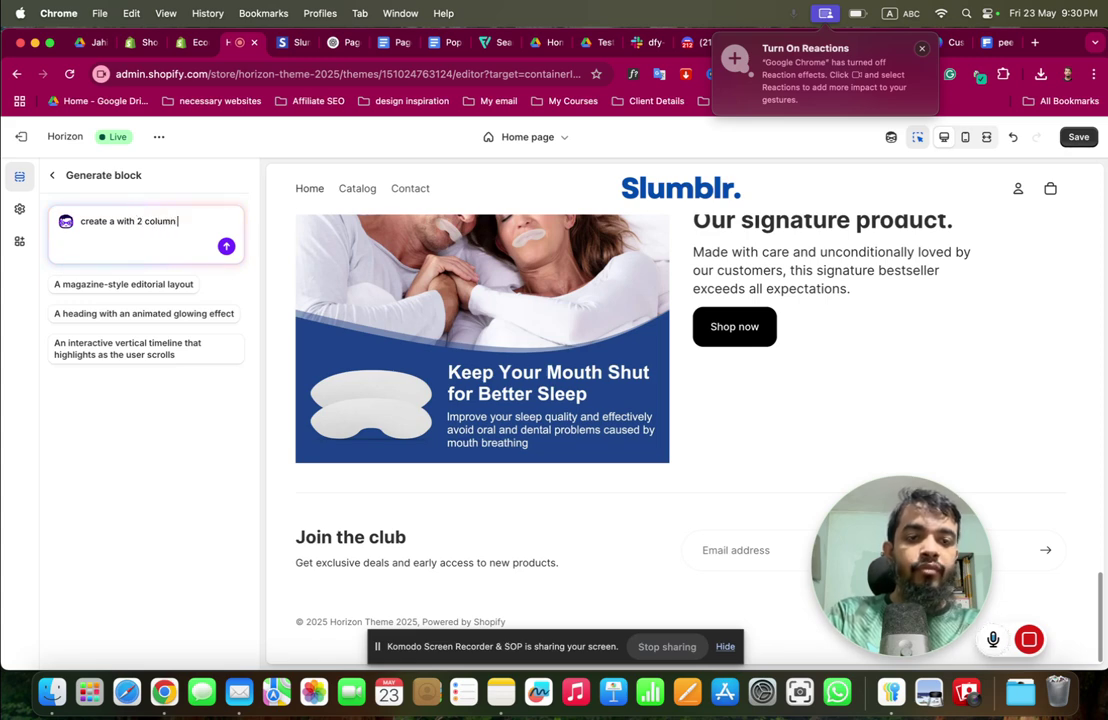
pyautogui.write('the lef')
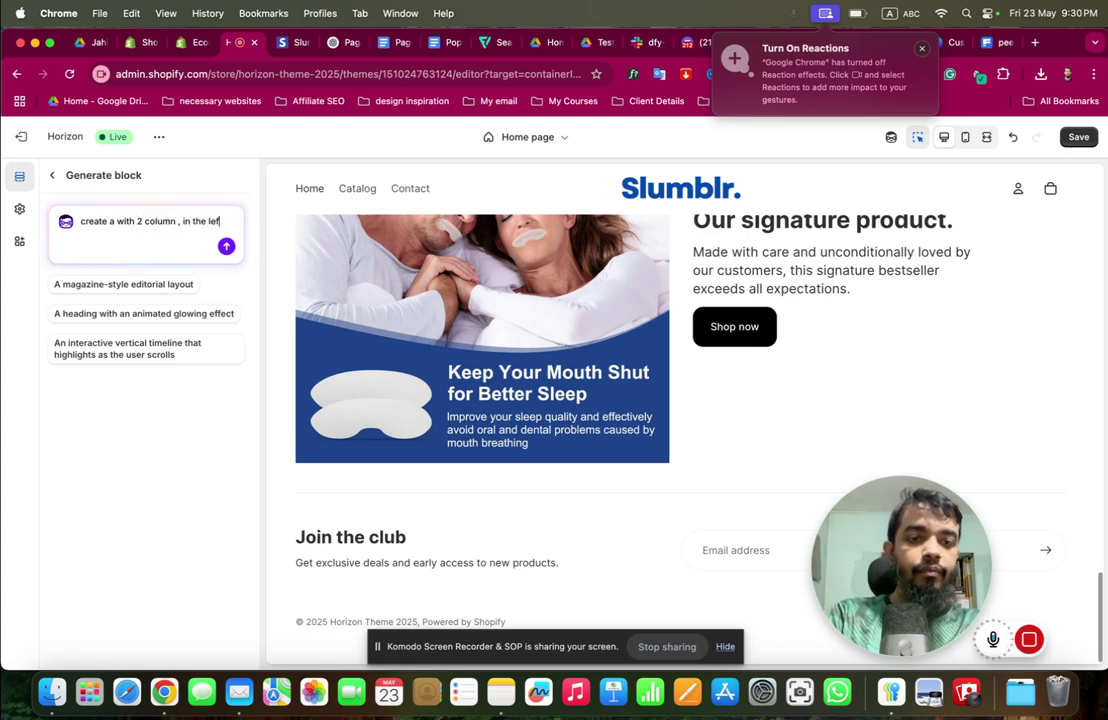
pyautogui.write('t col')
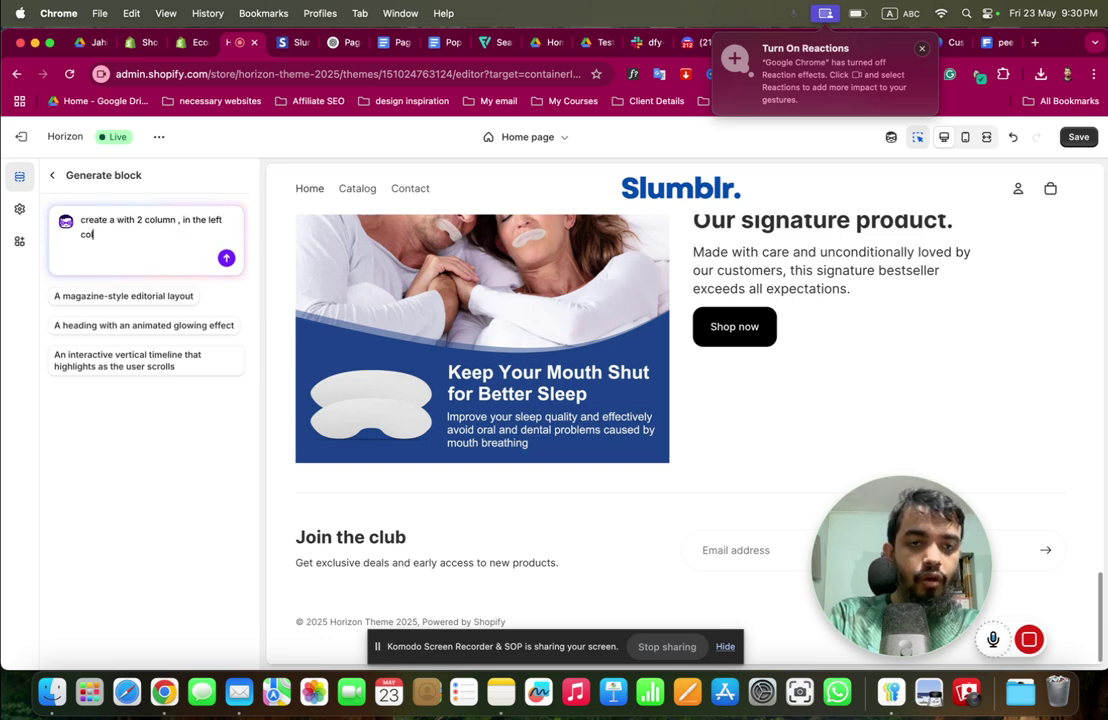
pyautogui.write('umn there will be an op')
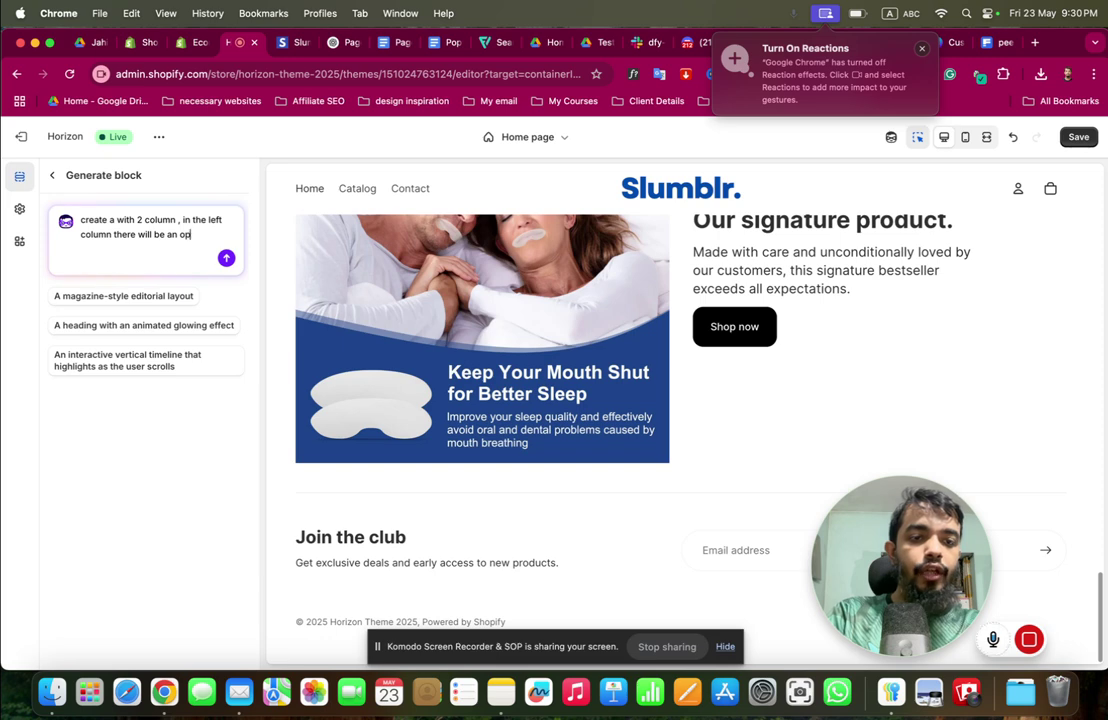
pyautogui.write('tion to add')
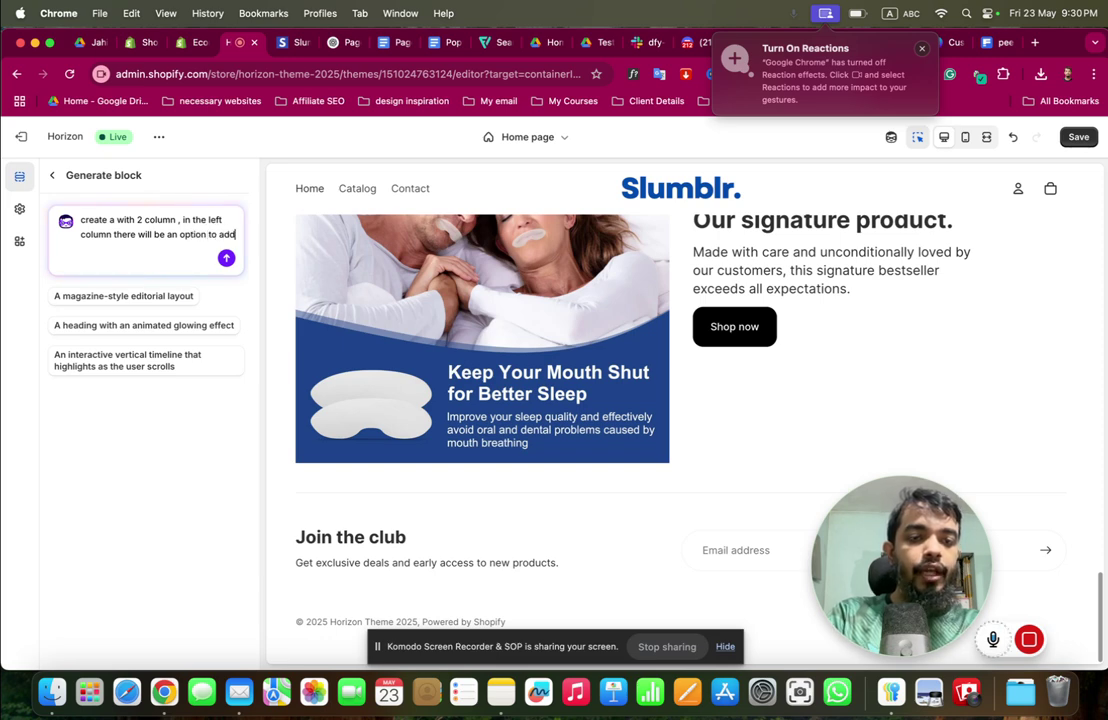
pyautogui.write(' image ')
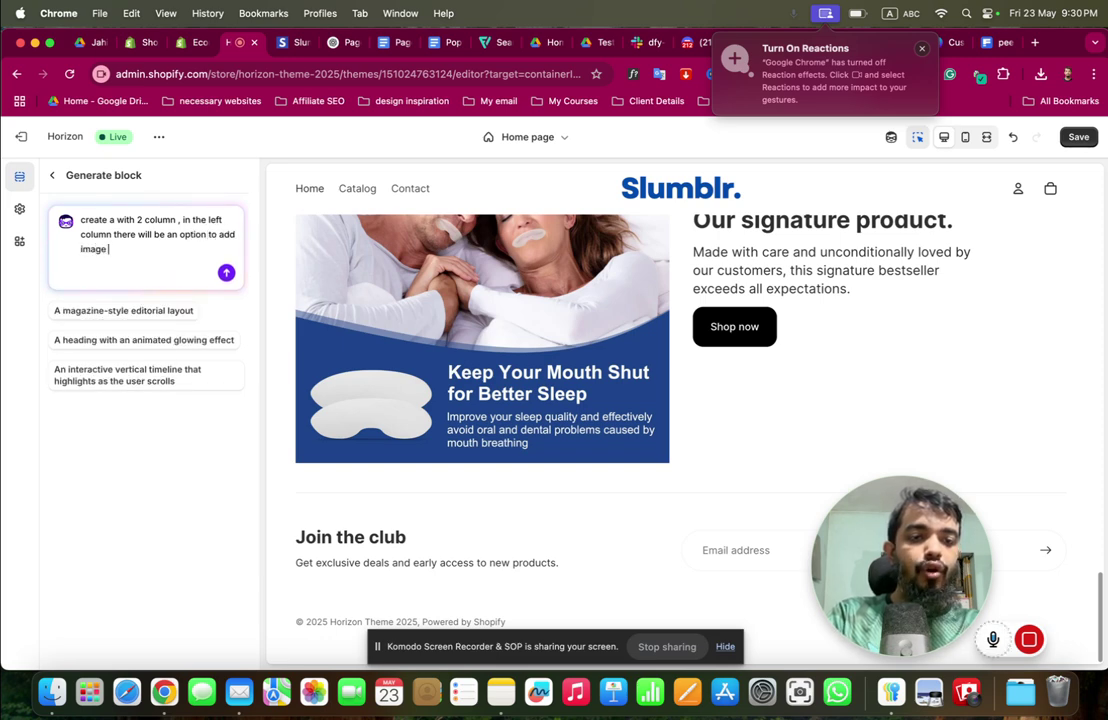
pyautogui.write('or video')
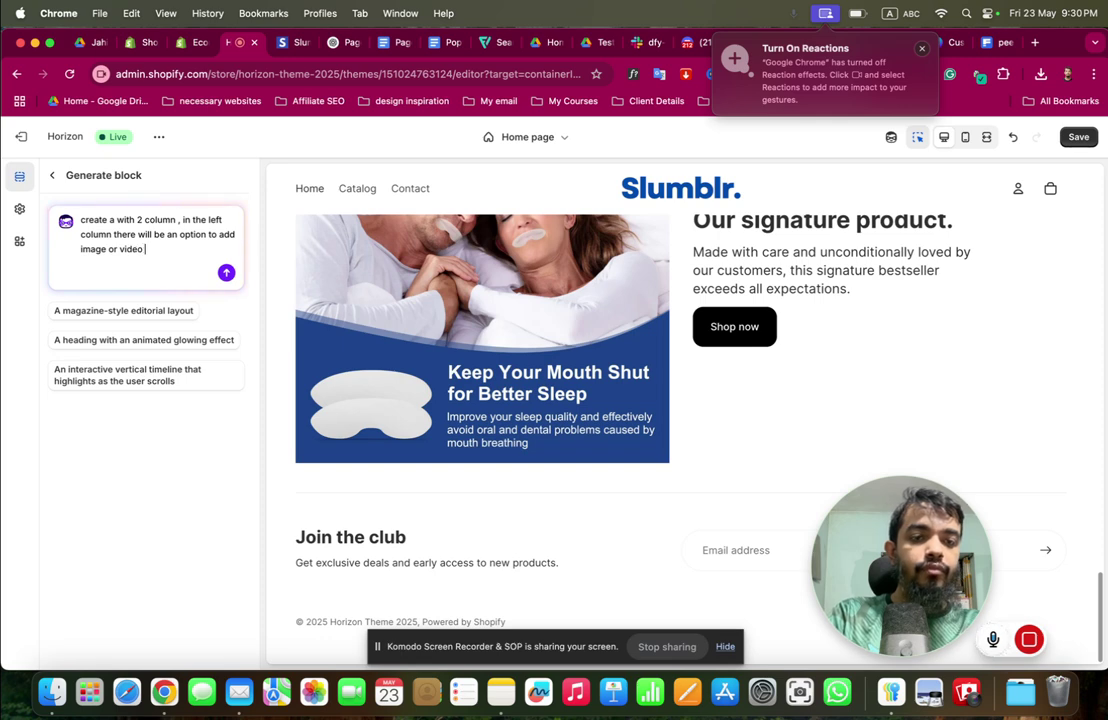
# Specify in the block prompt that each column has 50% width in desktop and 100% in mobile, with a headline in the right column
pyautogui.write(' , each column with have')
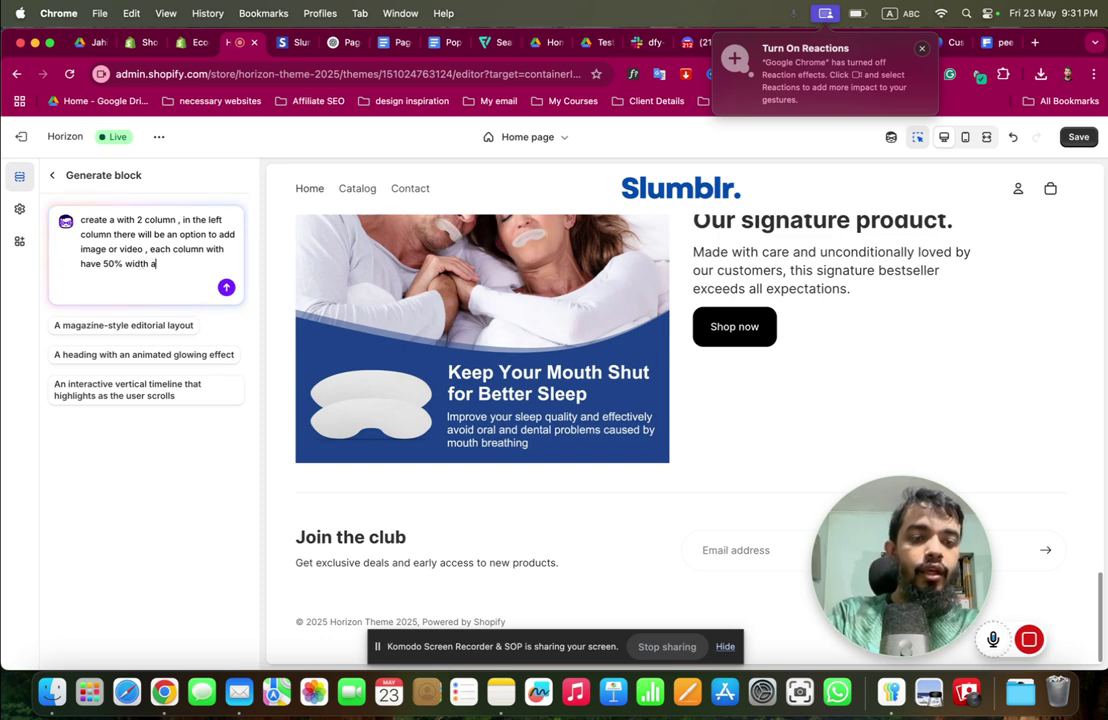
pyautogui.write(' 50% width in desktop and 100% with in')
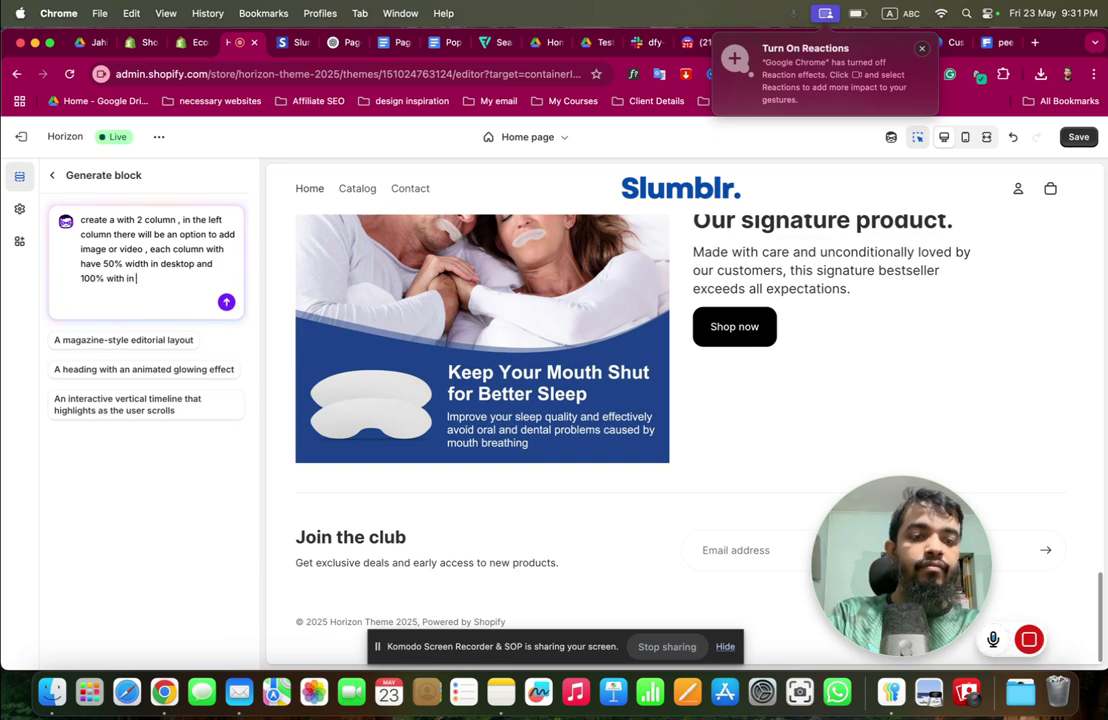
pyautogui.write(' mobile. in the right co')
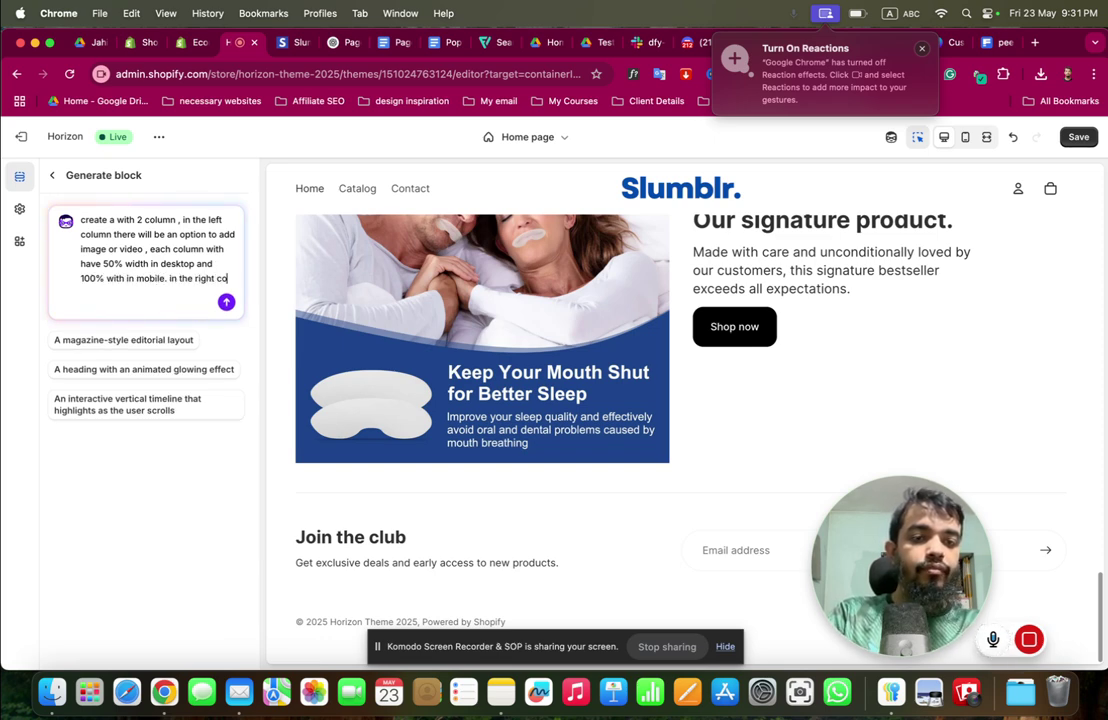
pyautogui.write('lum')
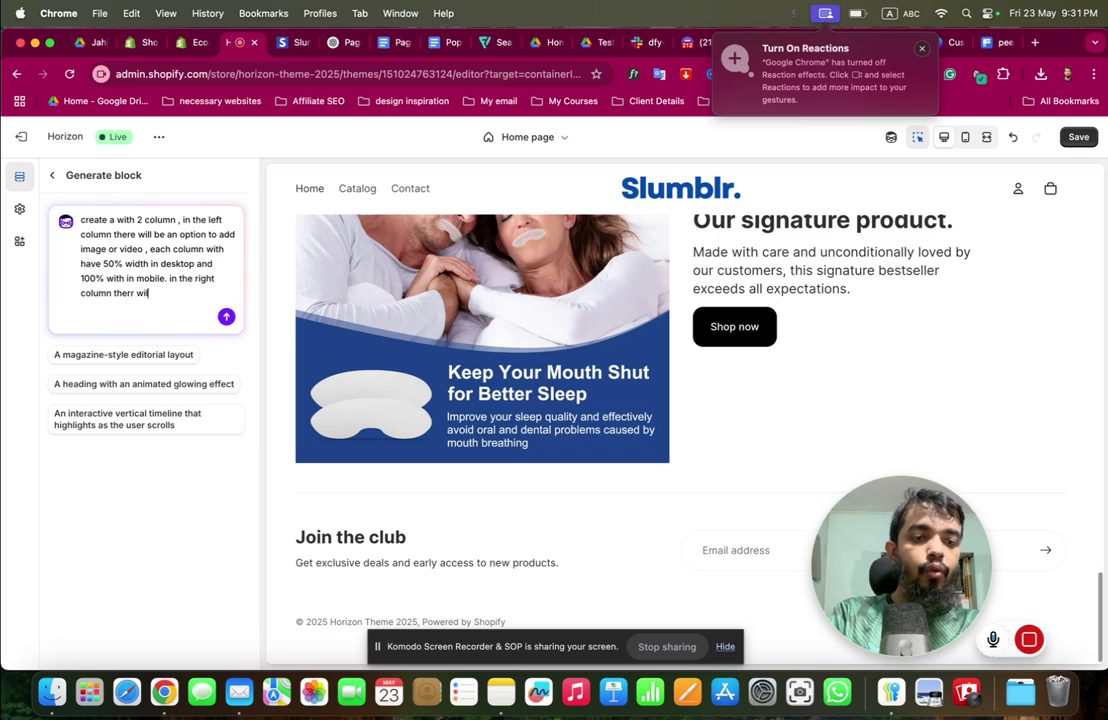
pyautogui.write('n there will be headlone')
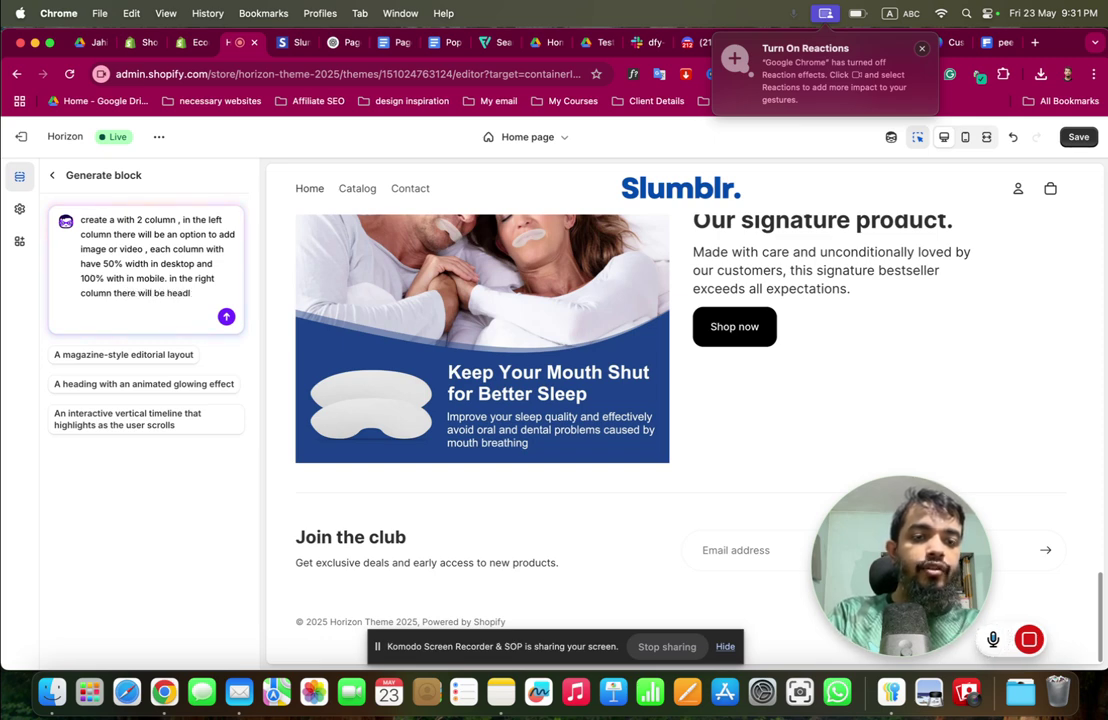
# Recheck the survey layout on slumblr.com, and add to the prompt a percentage section after the headline with 93% and a paragraph near it
pyautogui.click(281, 42)
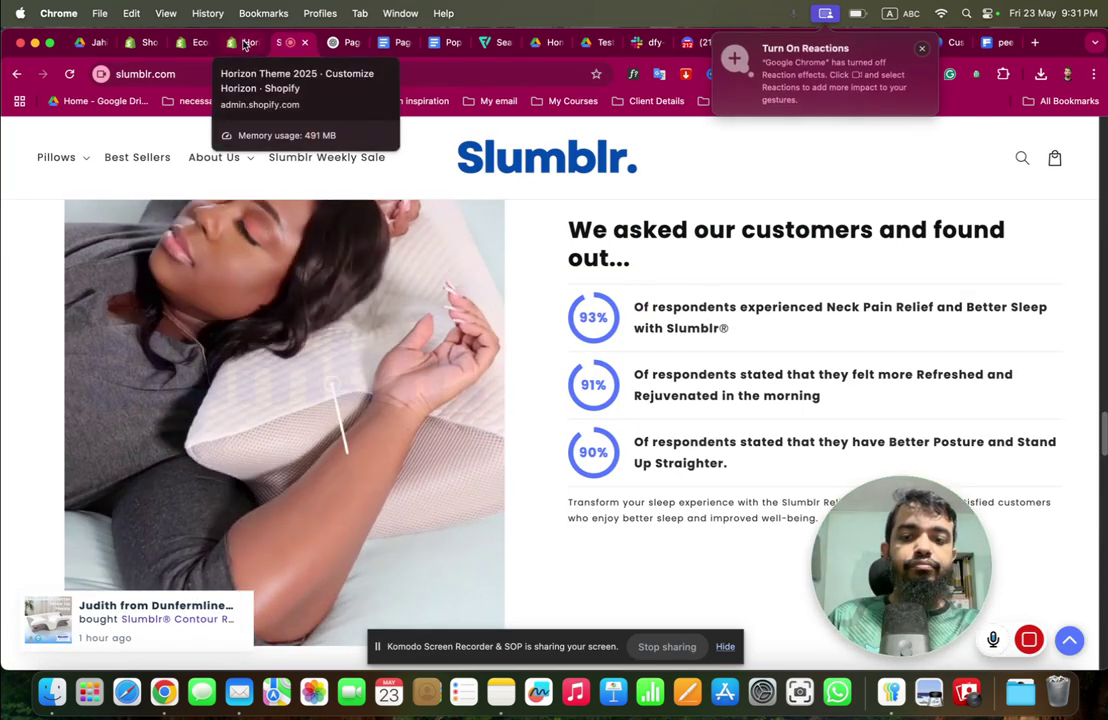
pyautogui.click(244, 44)
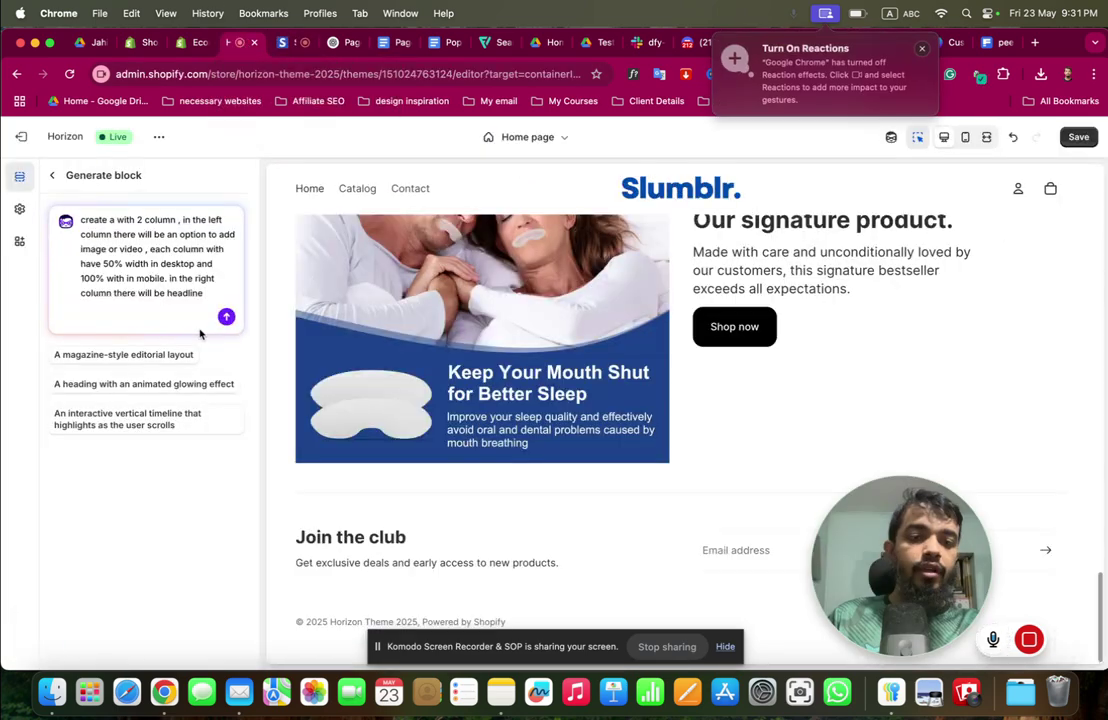
pyautogui.write('ter there')
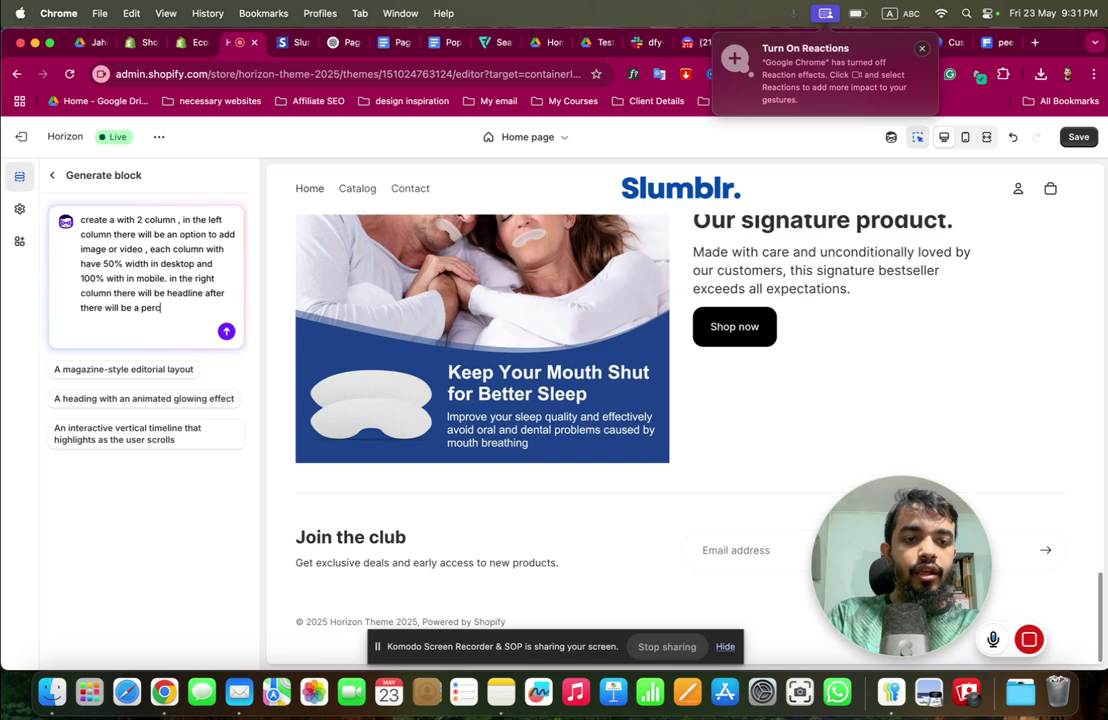
pyautogui.write('will be a percentage ')
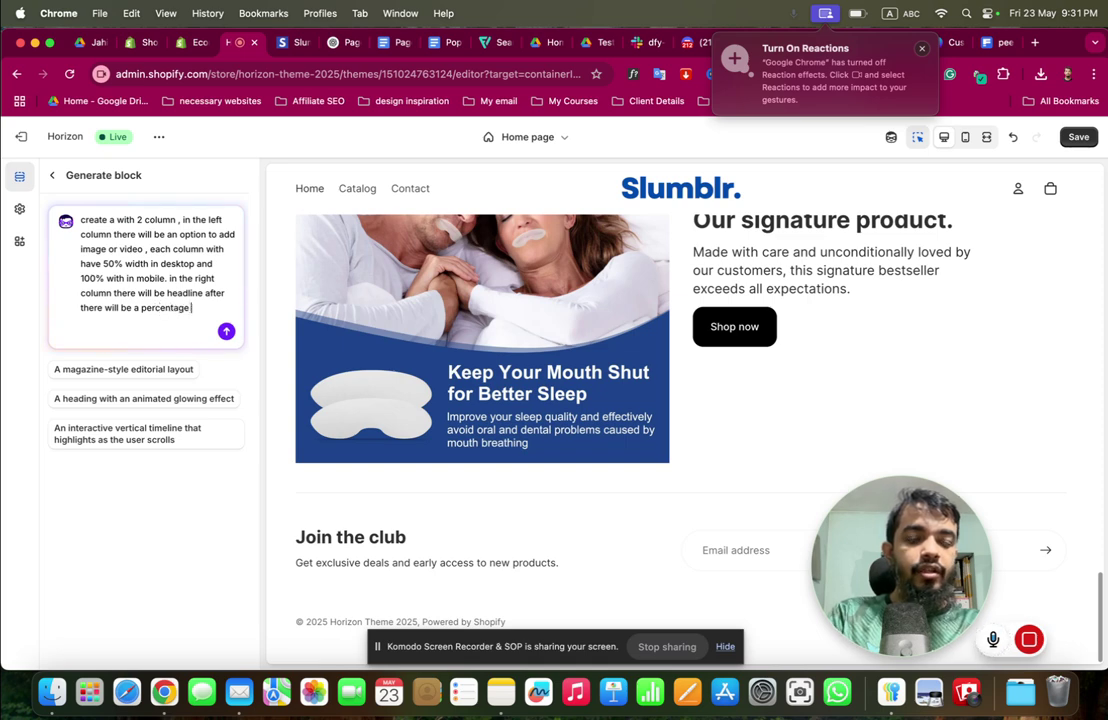
pyautogui.write('section wit')
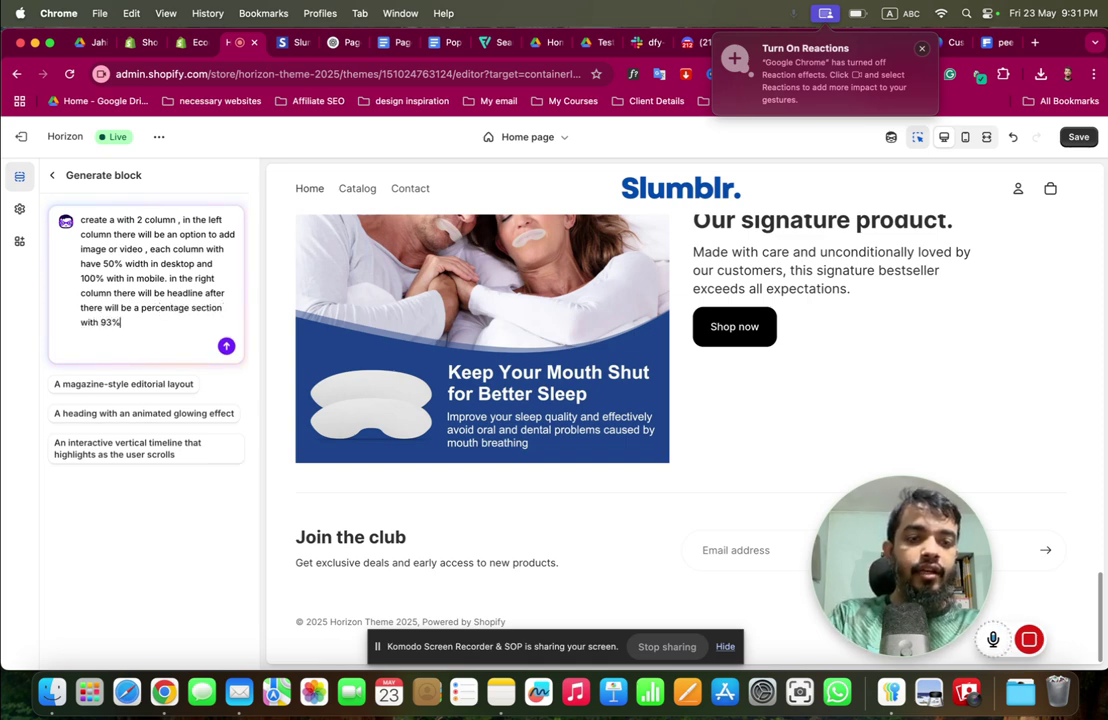
pyautogui.write('h 93% percent and near that a')
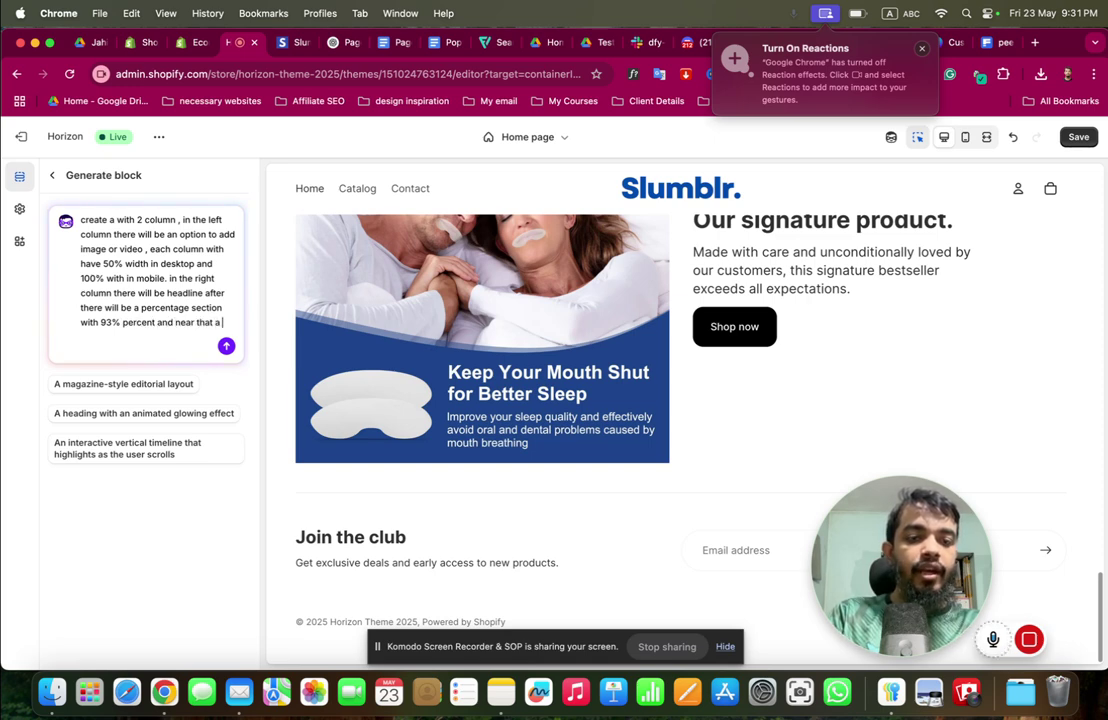
pyautogui.write(' paragraph , we can have')
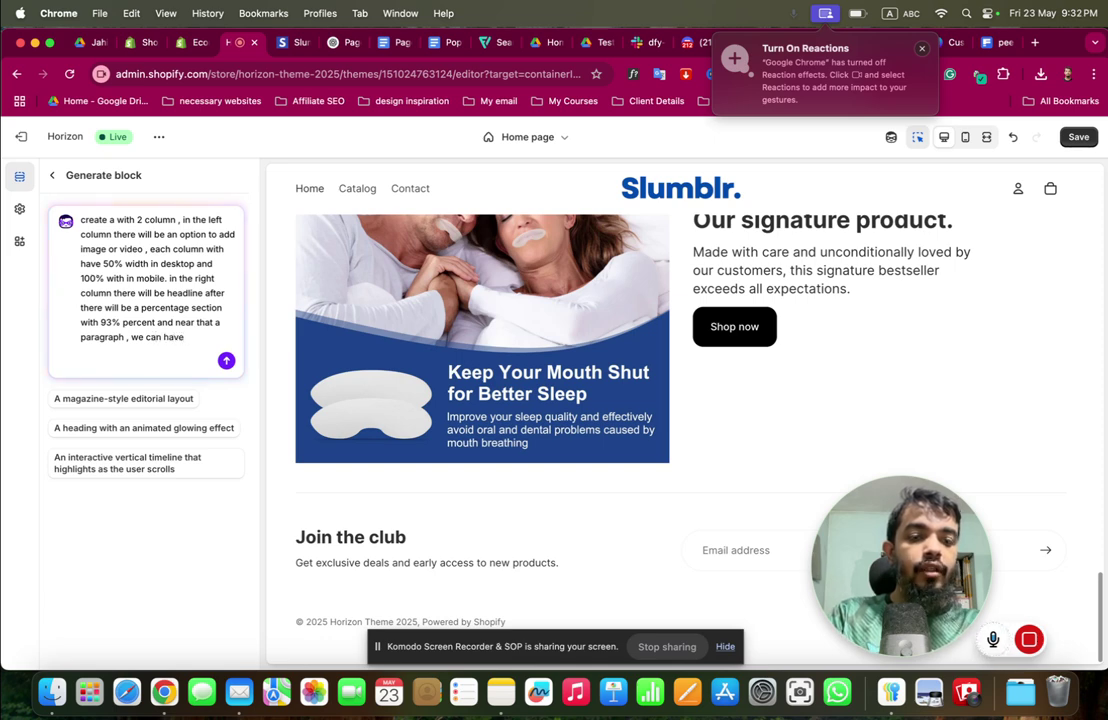
# Extend the block prompt to request 3 percentage sections like this with flex option
pyautogui.write('percentage secti')
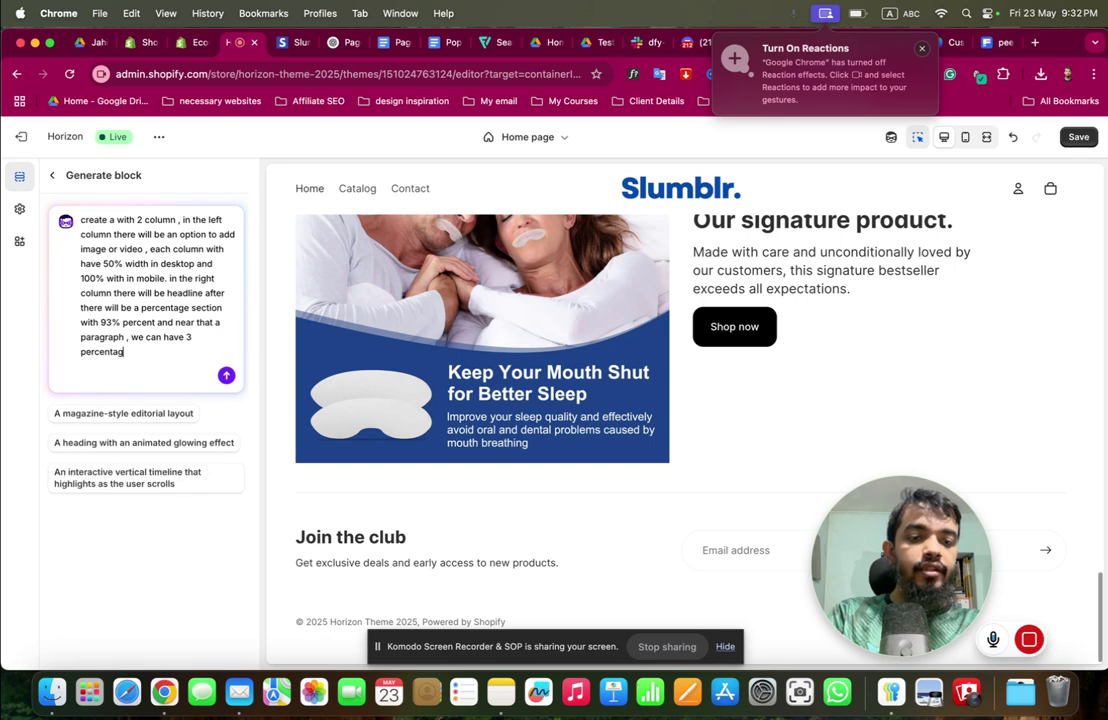
pyautogui.write('on like')
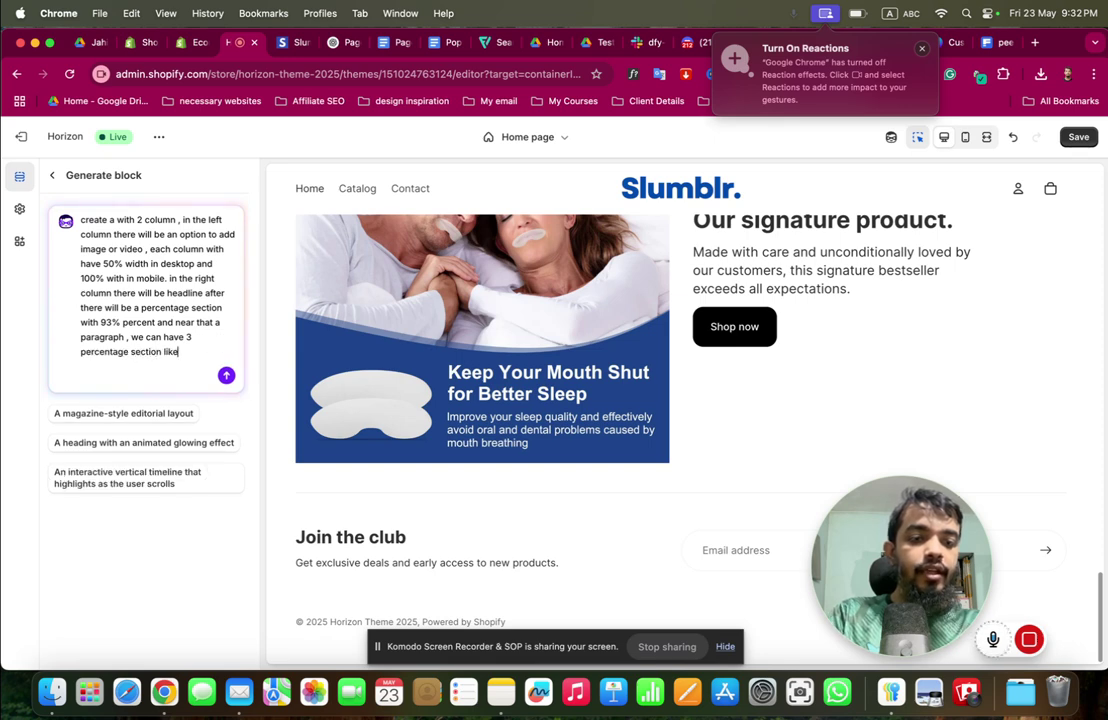
pyautogui.write(' this with d')
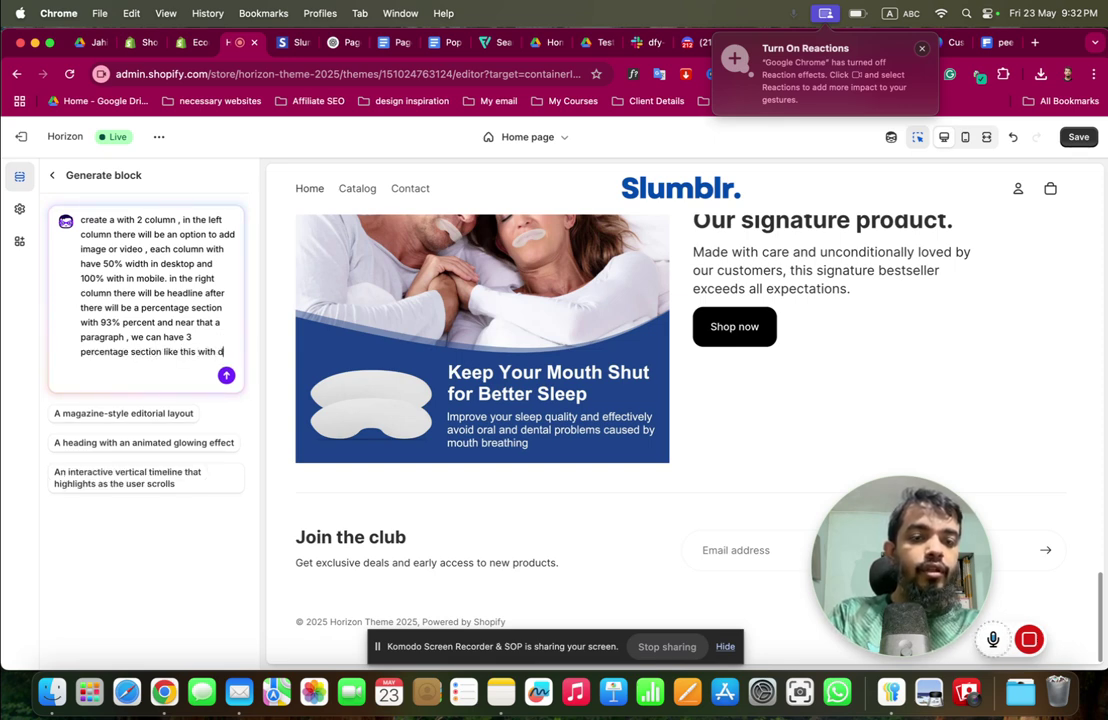
pyautogui.press('BackSpace')
pyautogui.write('flex')
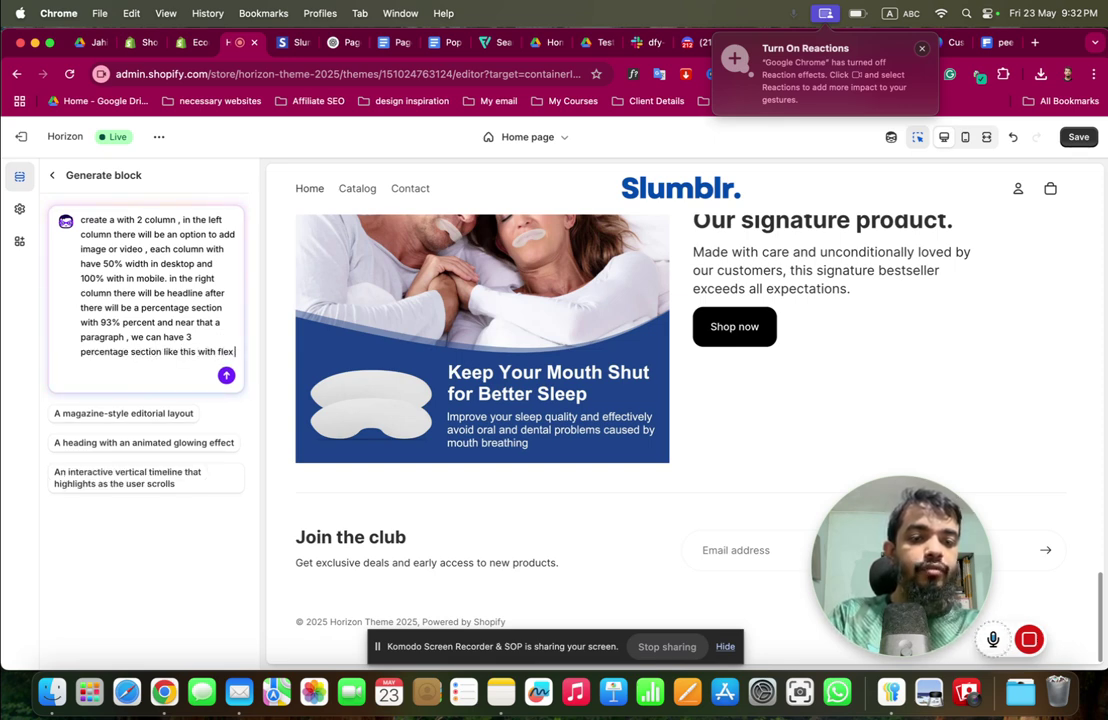
pyautogui.write(' option and')
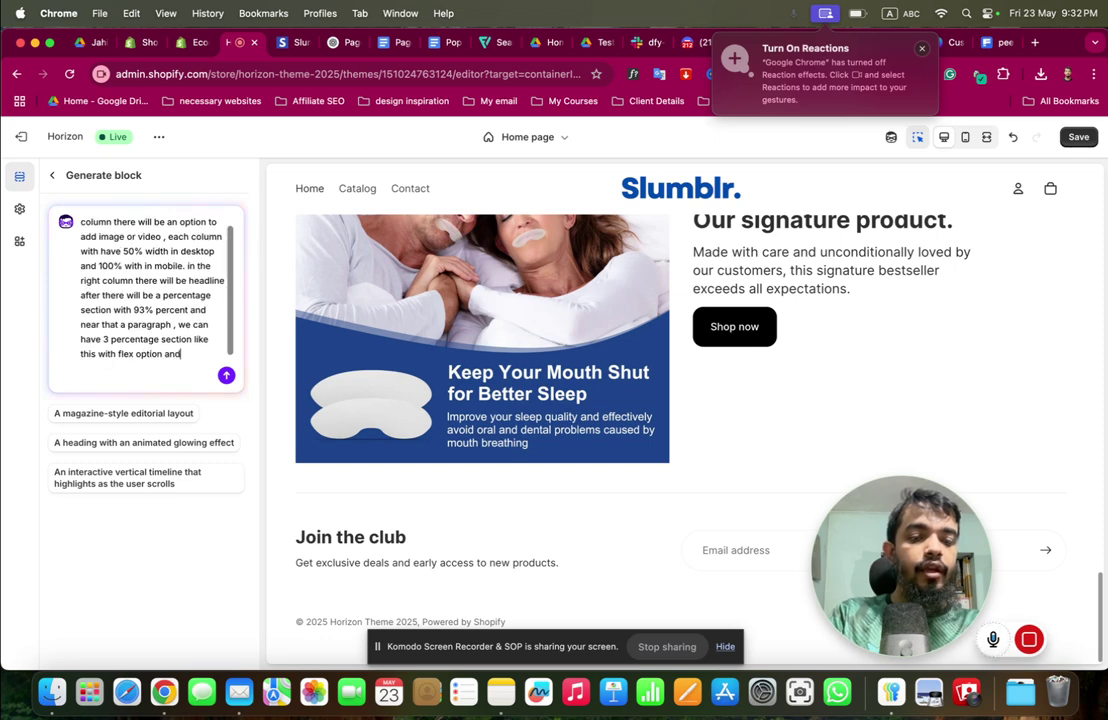
# Add to the block prompt that each percentage has a border top whose color can be controlled in the customizer
pyautogui.write(' each p')
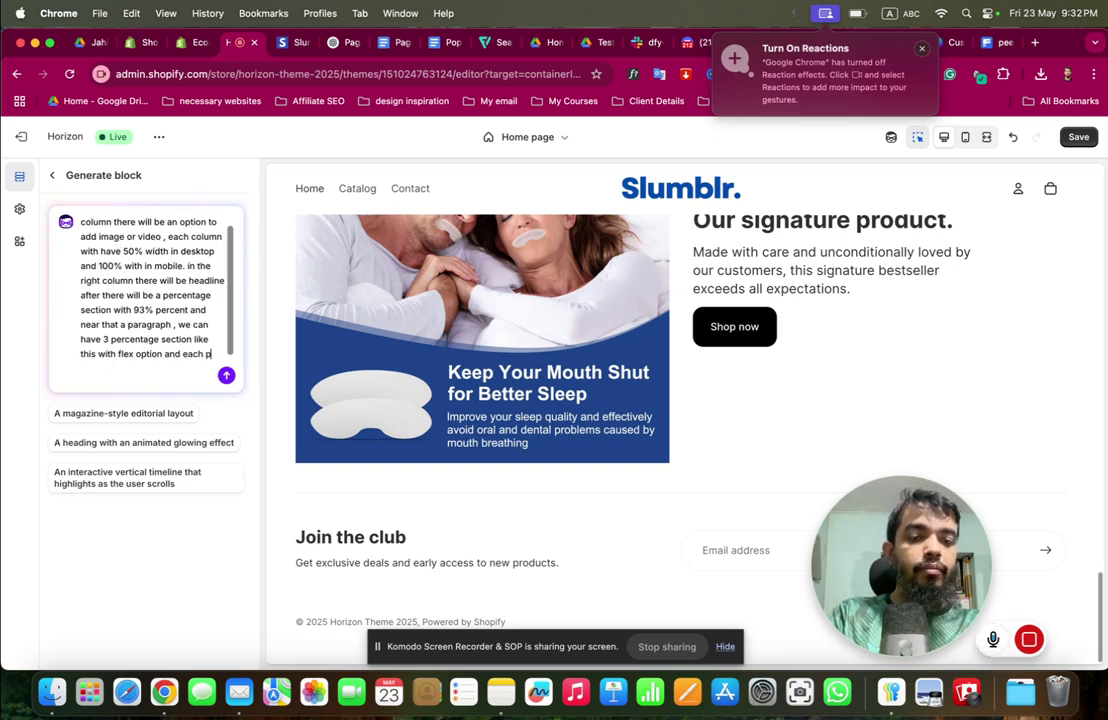
pyautogui.write('ercentage h')
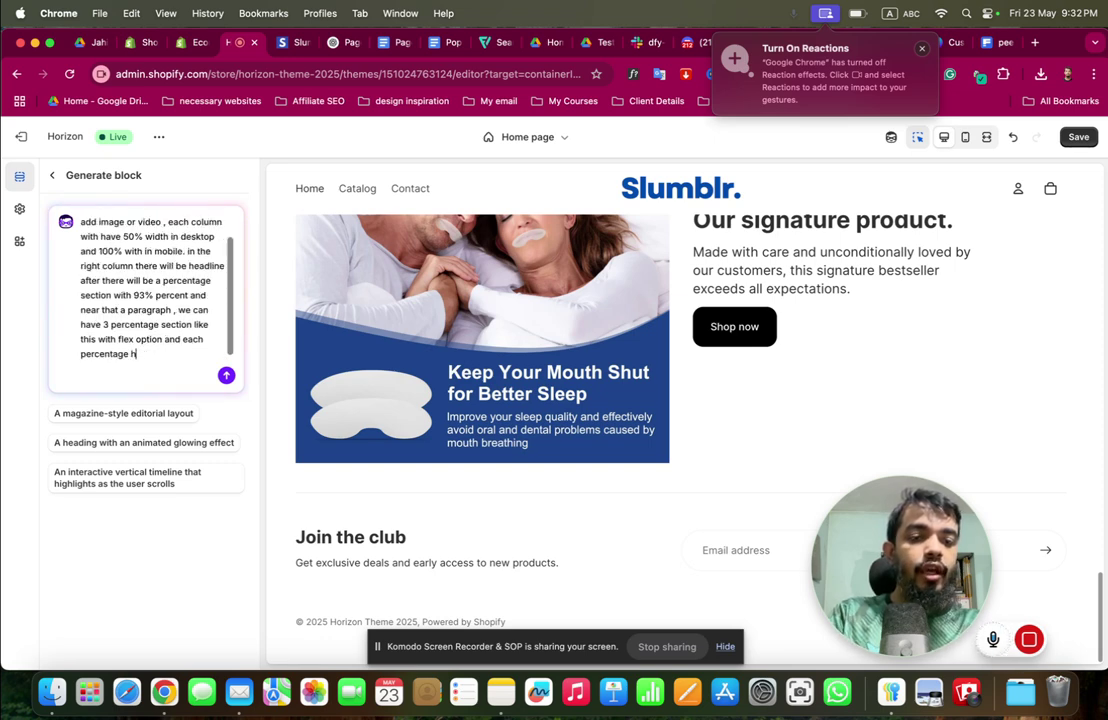
pyautogui.write('ave border to')
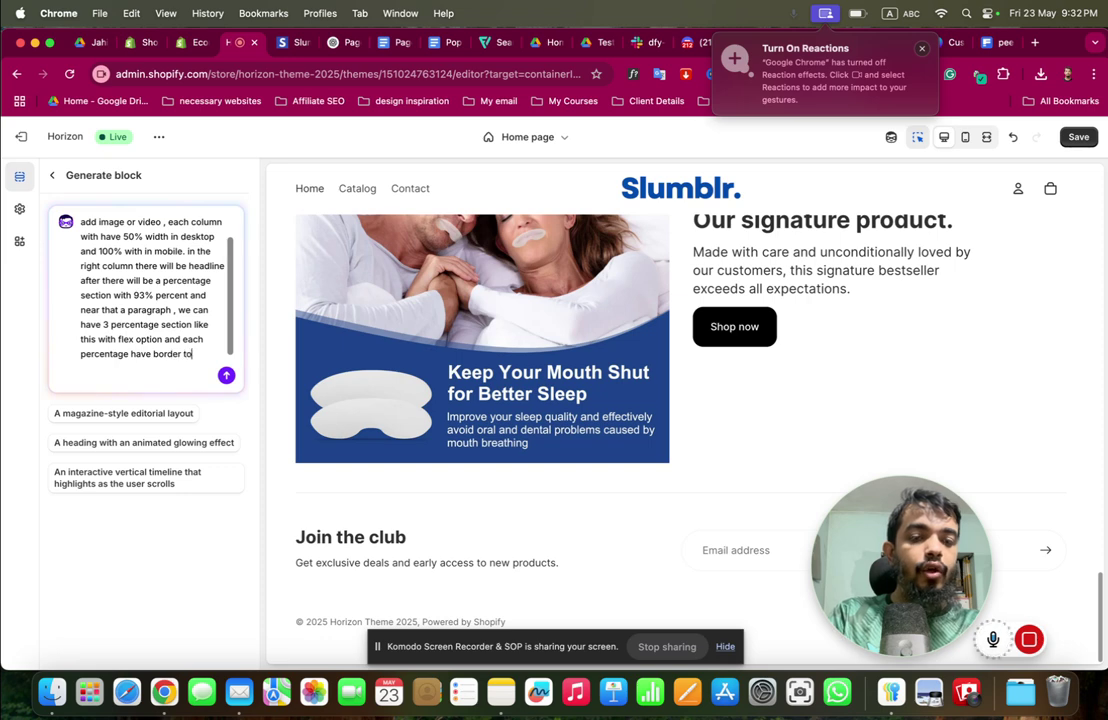
pyautogui.write('p which colo')
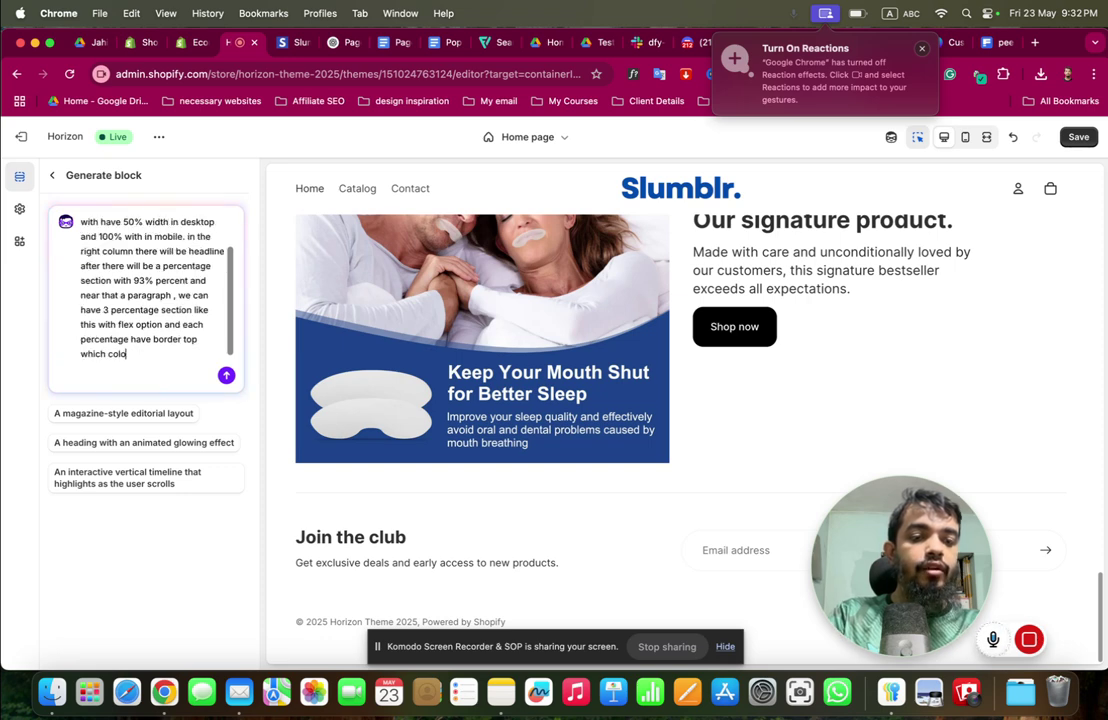
pyautogui.write('r we can control in custo')
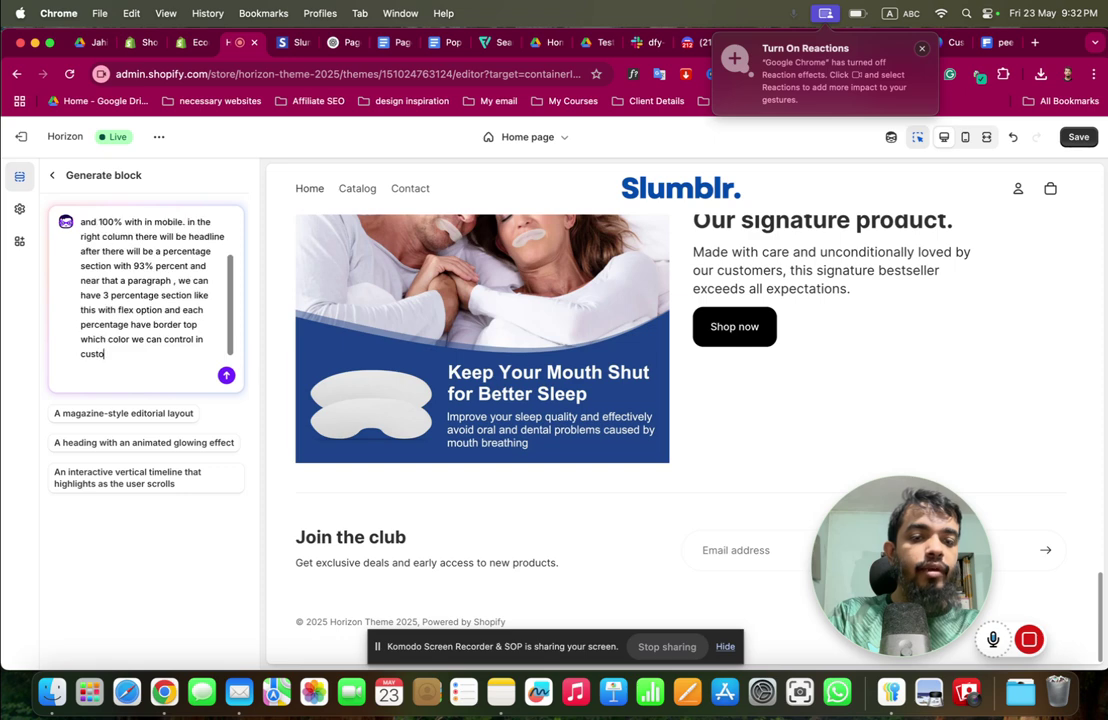
pyautogui.write('mizer , after 3 p')
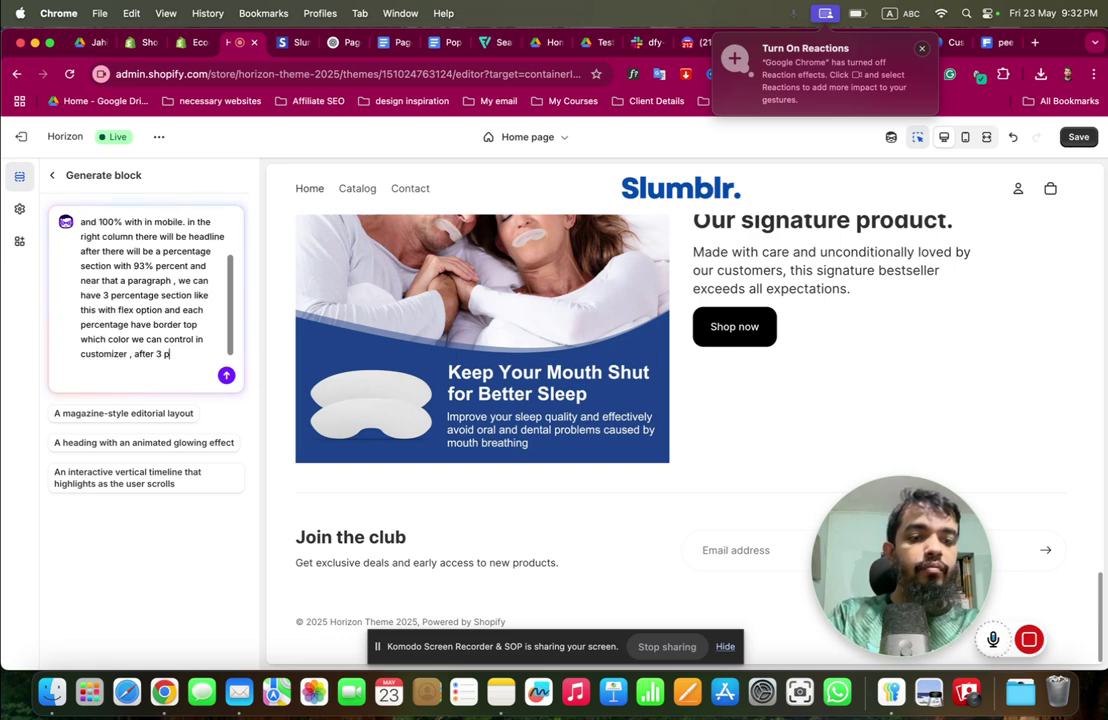
# Add to the block prompt that a paragraph follows the 3 percentages with text section
pyautogui.write('ercentage')
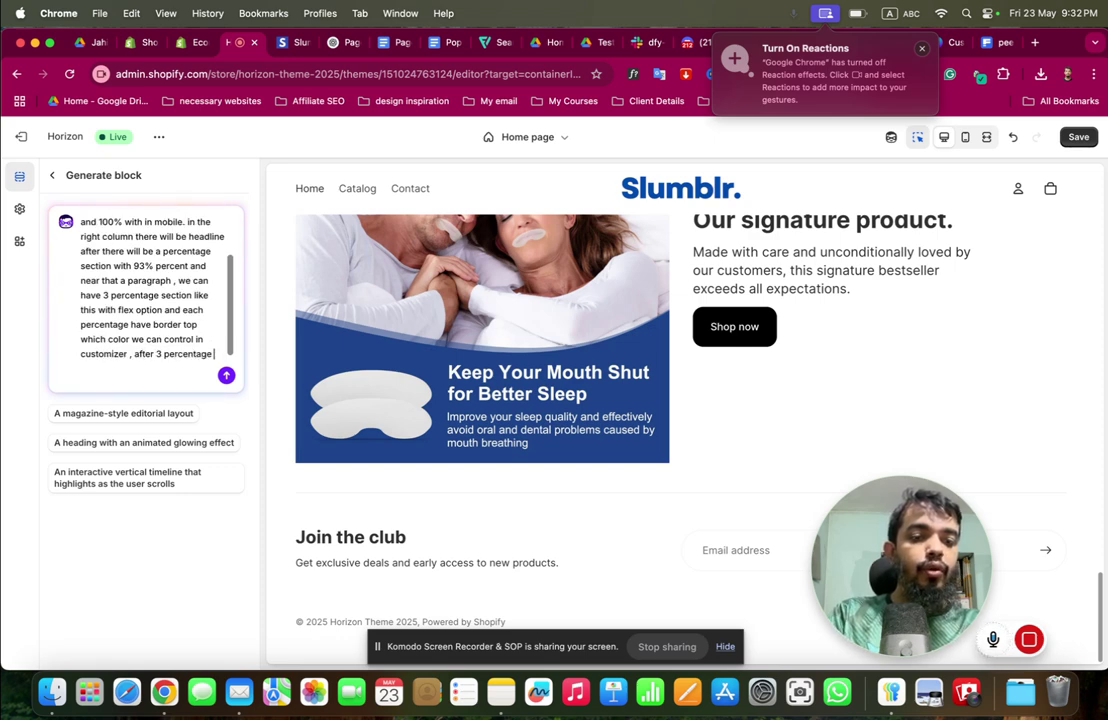
pyautogui.write(' with text sec')
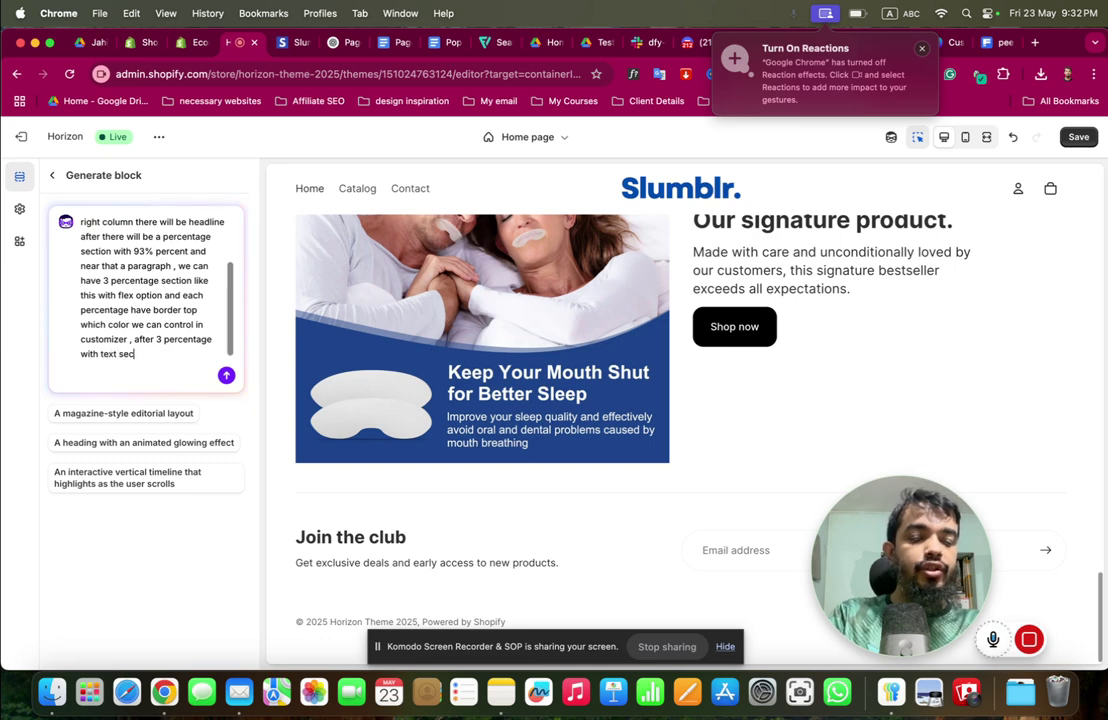
pyautogui.write('tion we w')
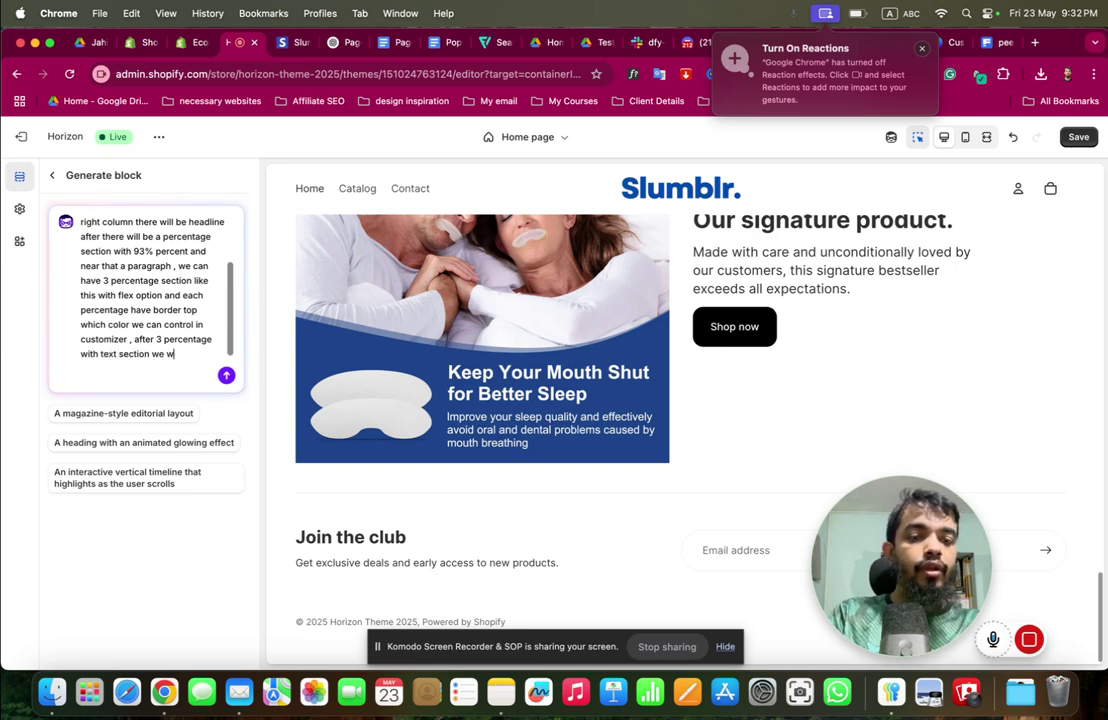
pyautogui.write('ill have a ')
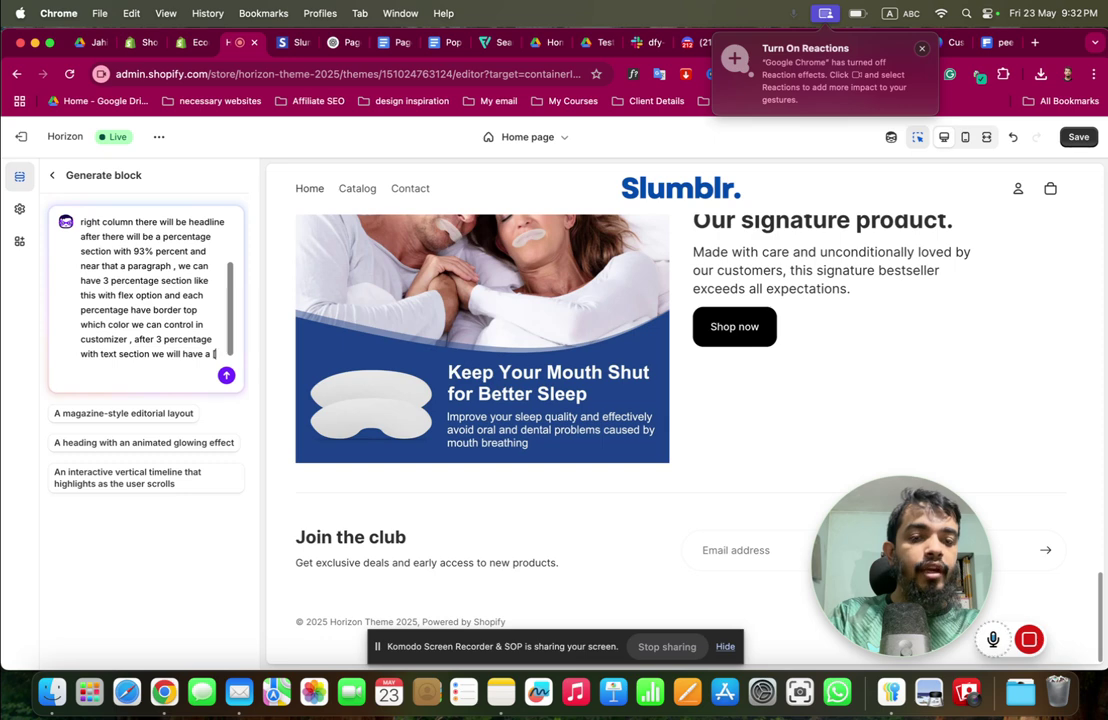
pyautogui.write('paragraph')
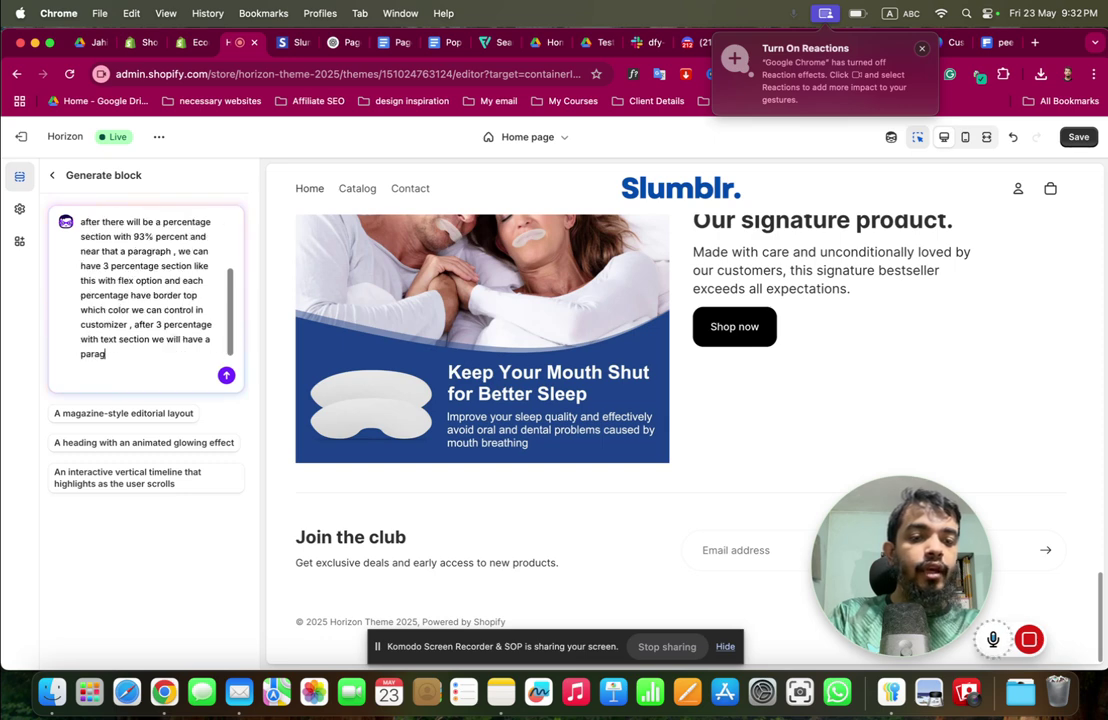
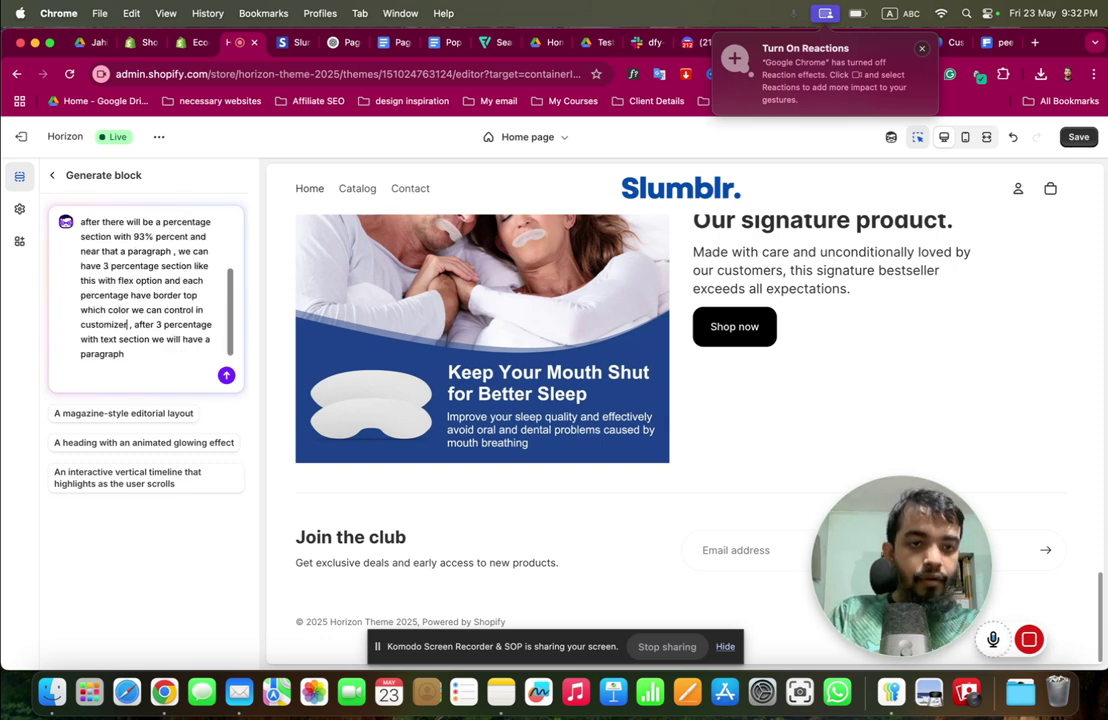
# Insert into the prompt that the percentage will take 10% width with the rest for the paragraph, and generate the block
pyautogui.write(', per ')
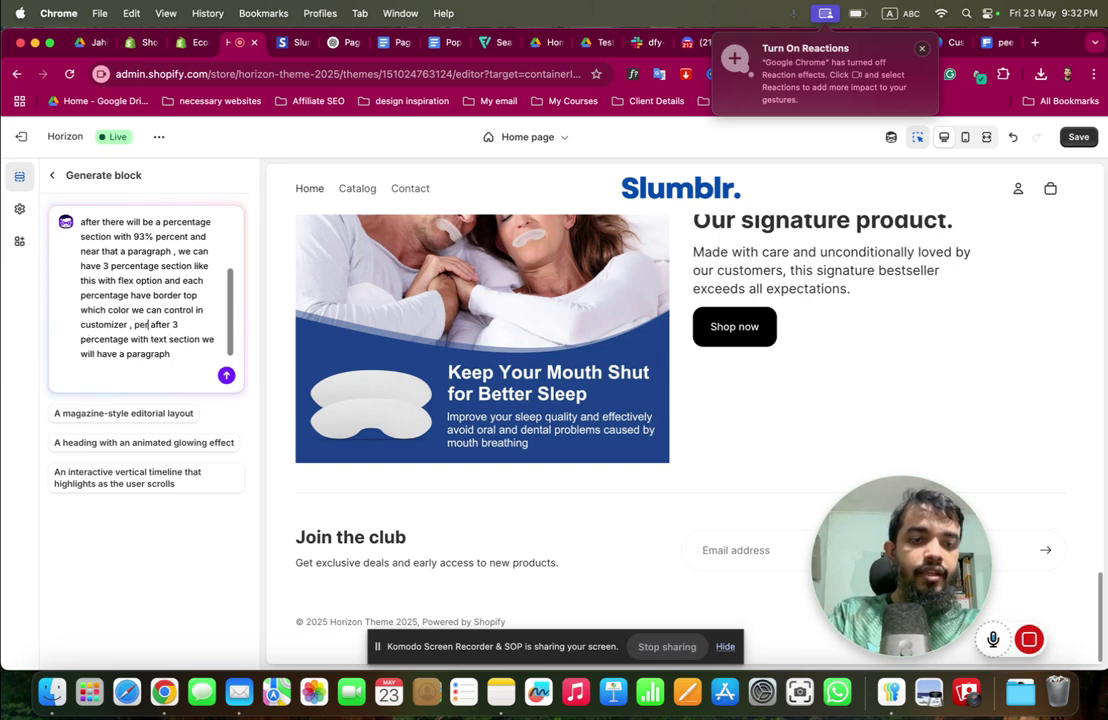
pyautogui.write('centage wo')
pyautogui.press('BackSpace')
pyautogui.write('ill tak')
pyautogui.write('e 10% wid')
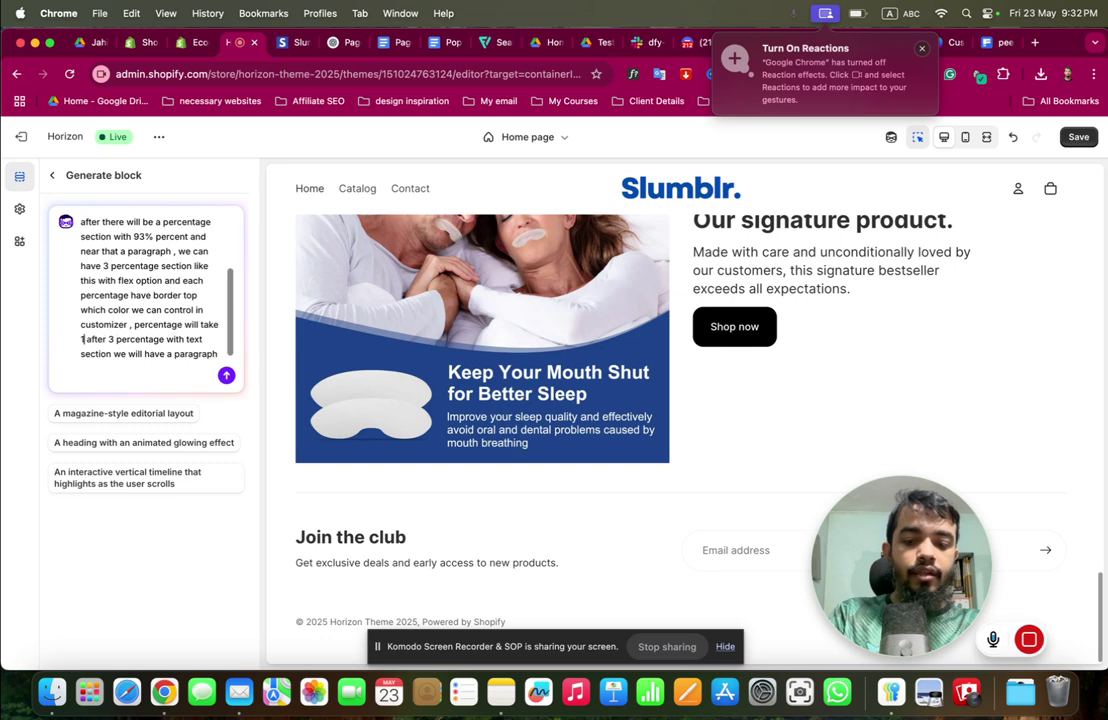
pyautogui.write('th and re')
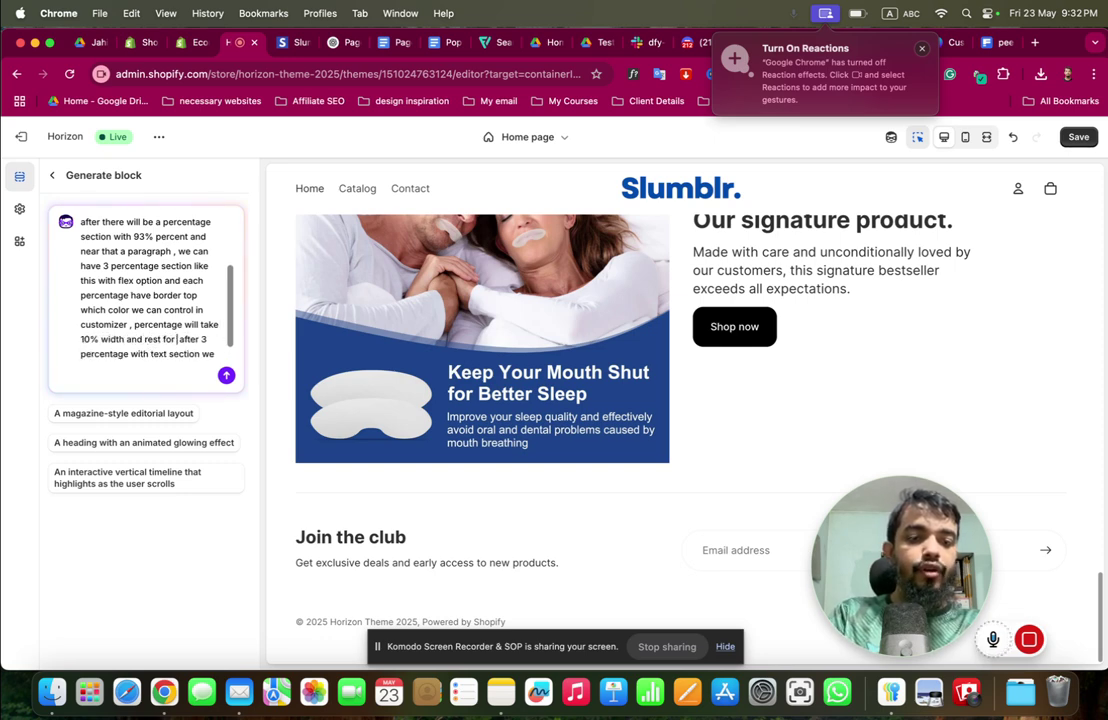
pyautogui.write('st for paragraph')
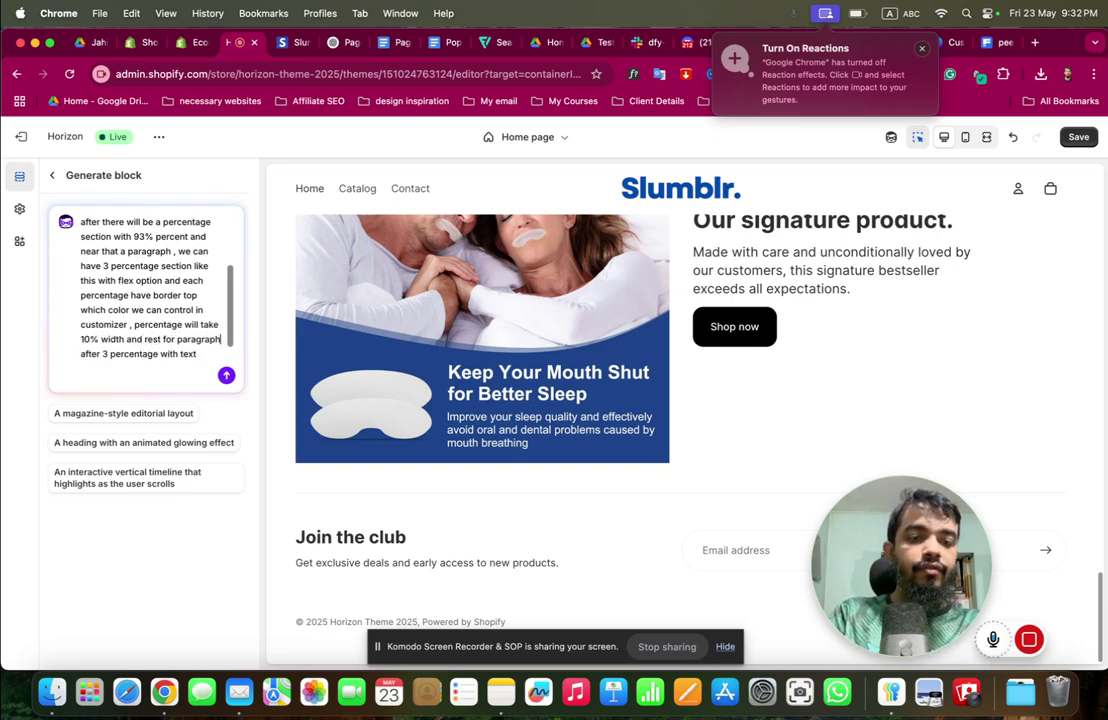
pyautogui.press('Return')
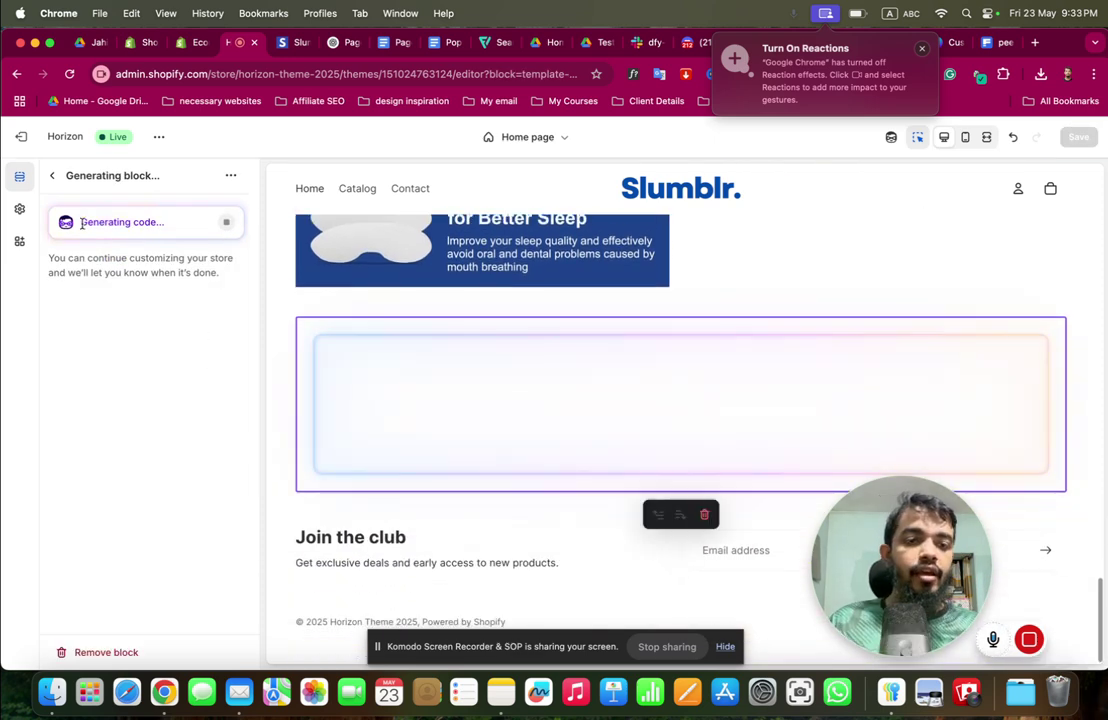
# Browse the section types that can be added to the home page template
pyautogui.click(46, 176)
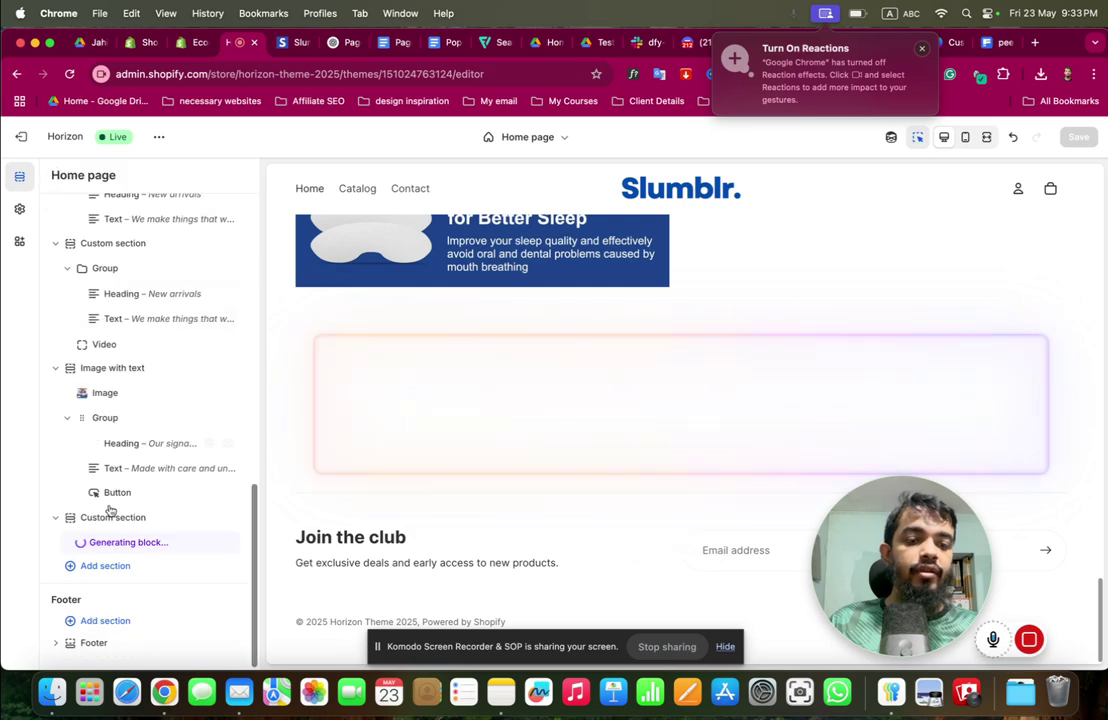
pyautogui.click(105, 566)
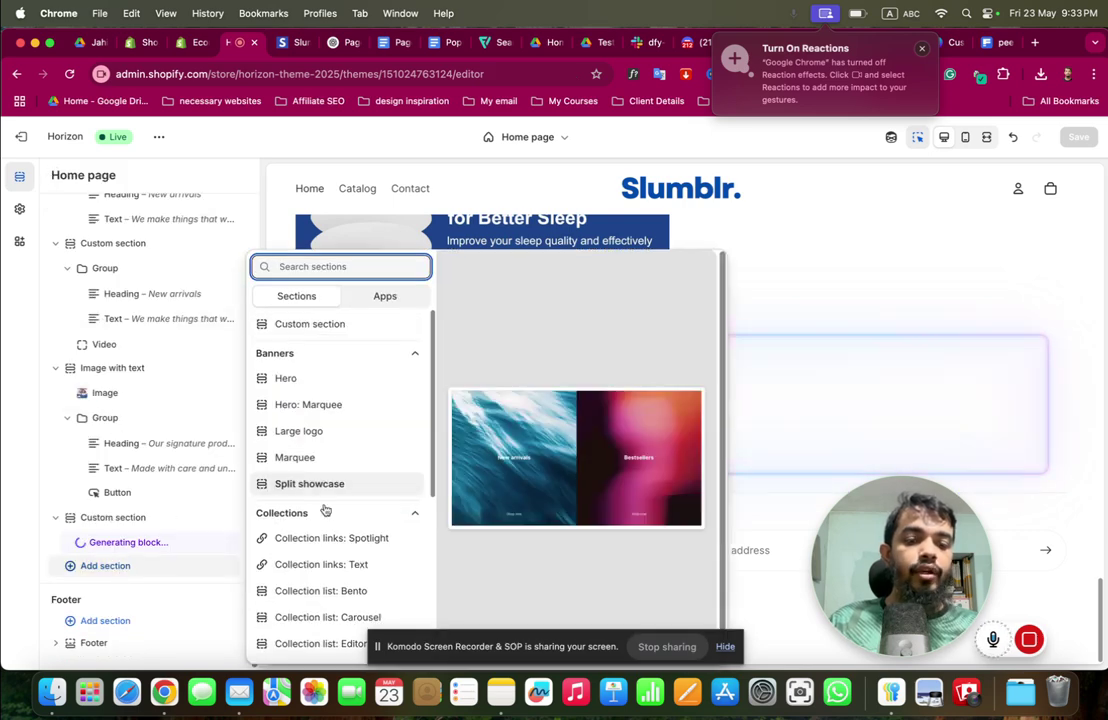
pyautogui.scroll(-5, 300, 500)
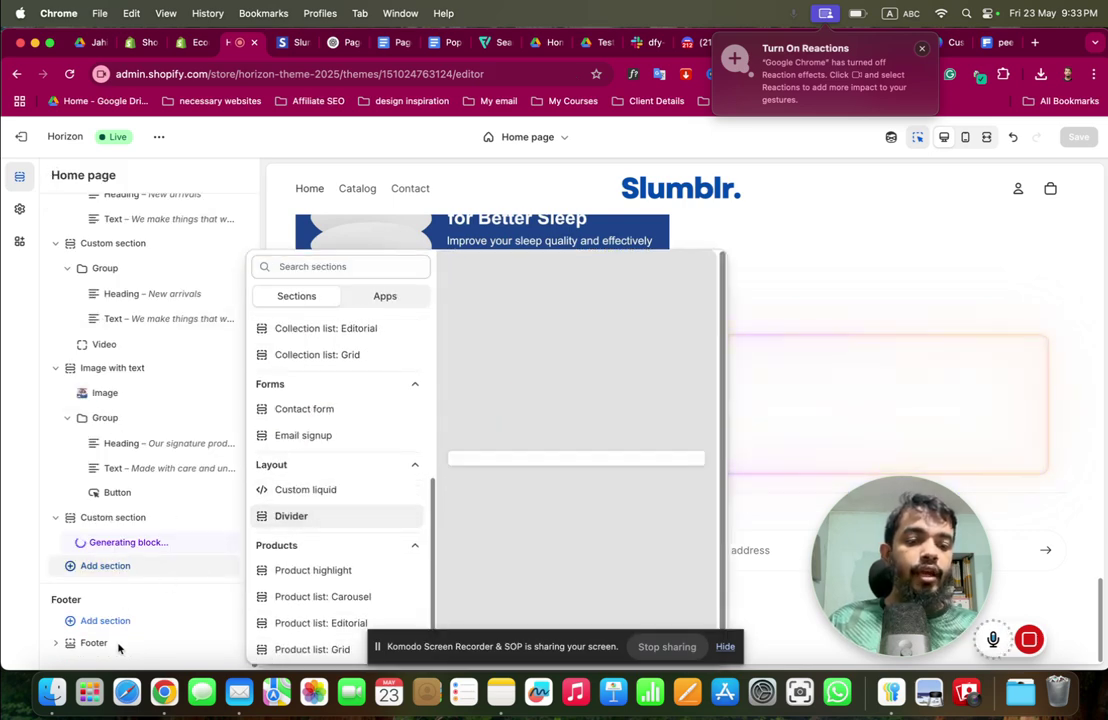
pyautogui.press('Escape')
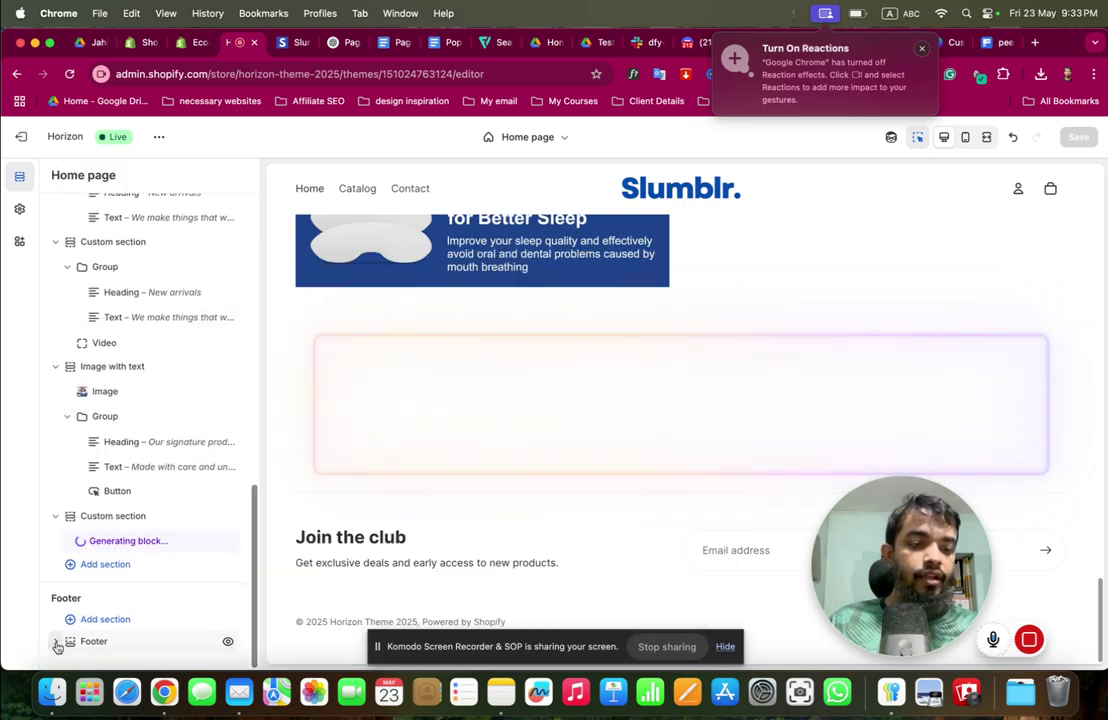
# Expand the footer, view its layout settings, and browse the block types that can be added below its divider
pyautogui.click(55, 641)
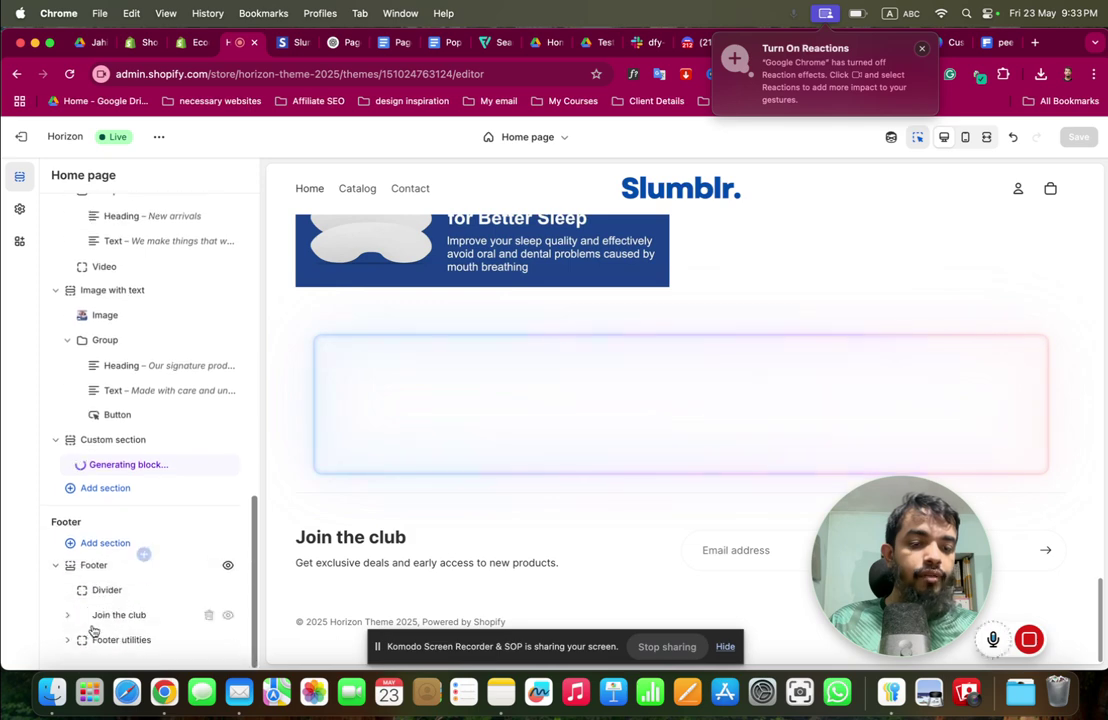
pyautogui.click(129, 576)
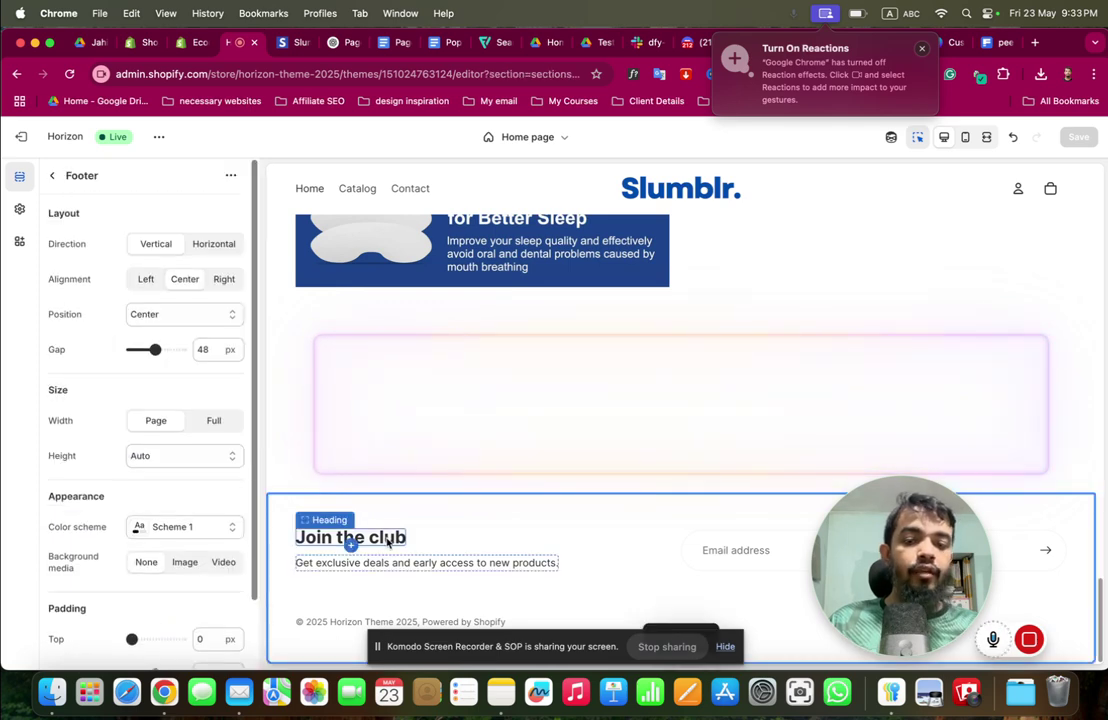
pyautogui.click(52, 176)
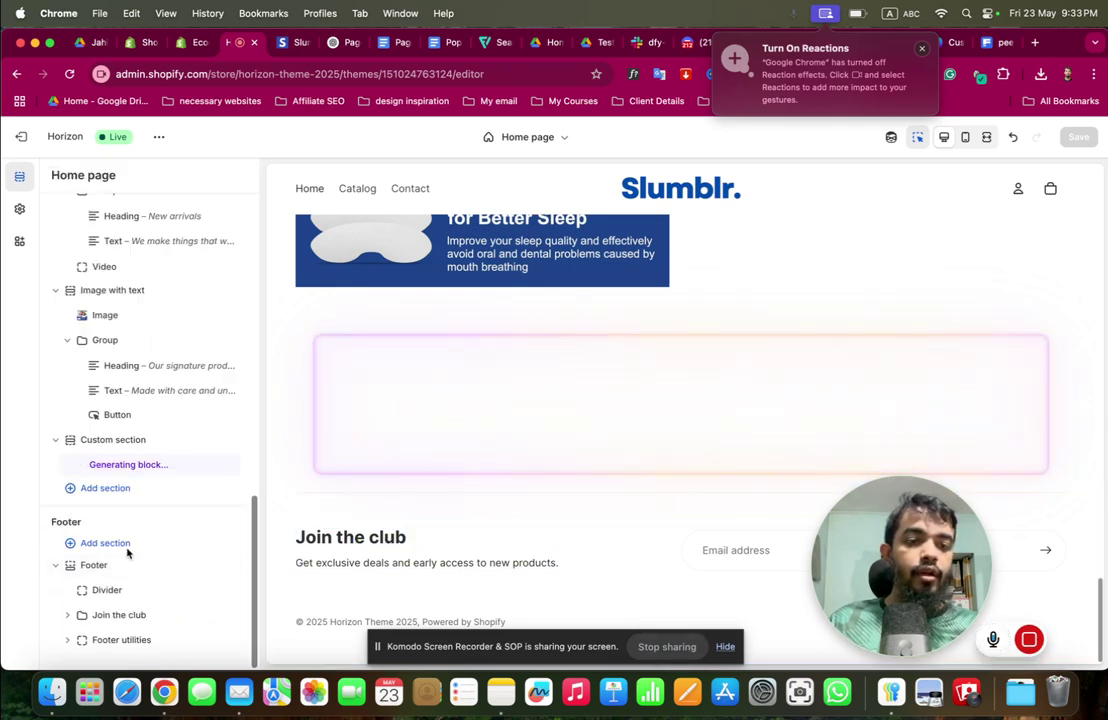
pyautogui.click(130, 603)
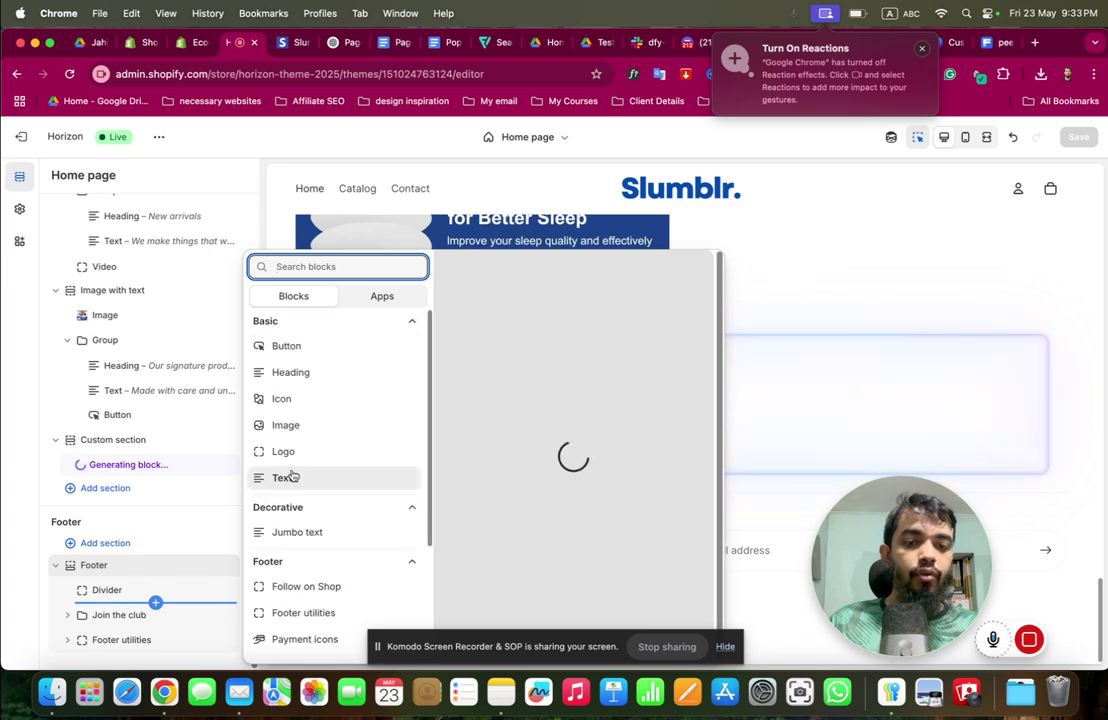
pyautogui.scroll(-3, 290, 477)
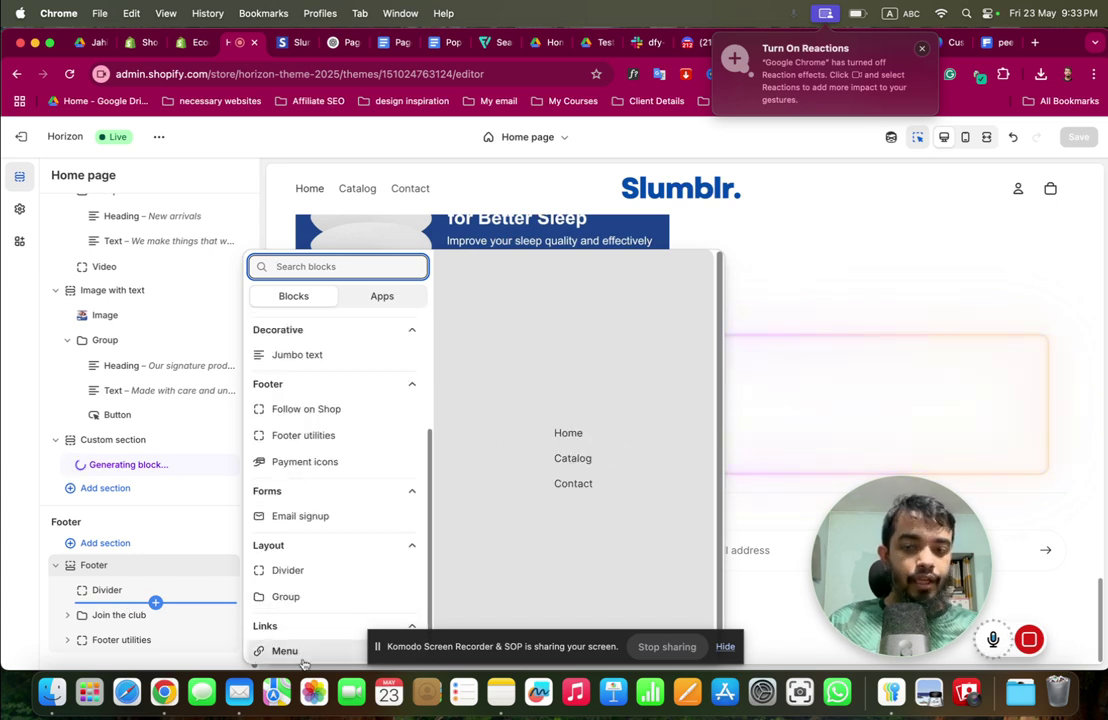
pyautogui.click(93, 521)
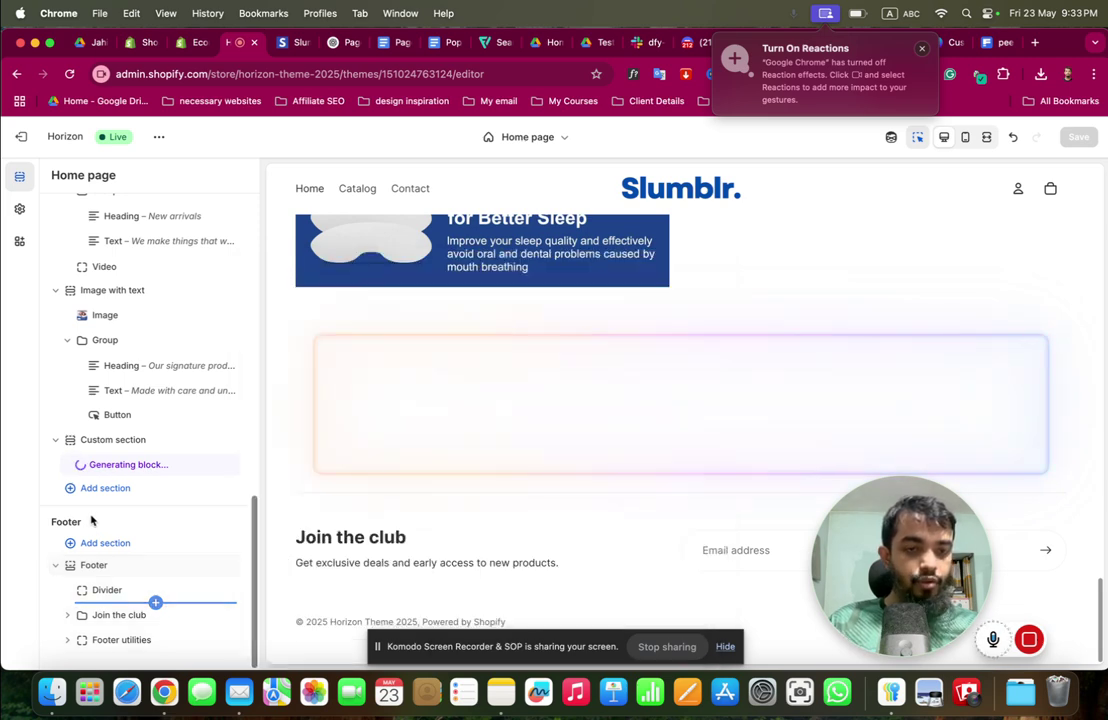
# Reopen the block being generated and compare its result with the customer survey section on slumblr.com
pyautogui.click(145, 466)
pyautogui.moveTo(1029, 648)
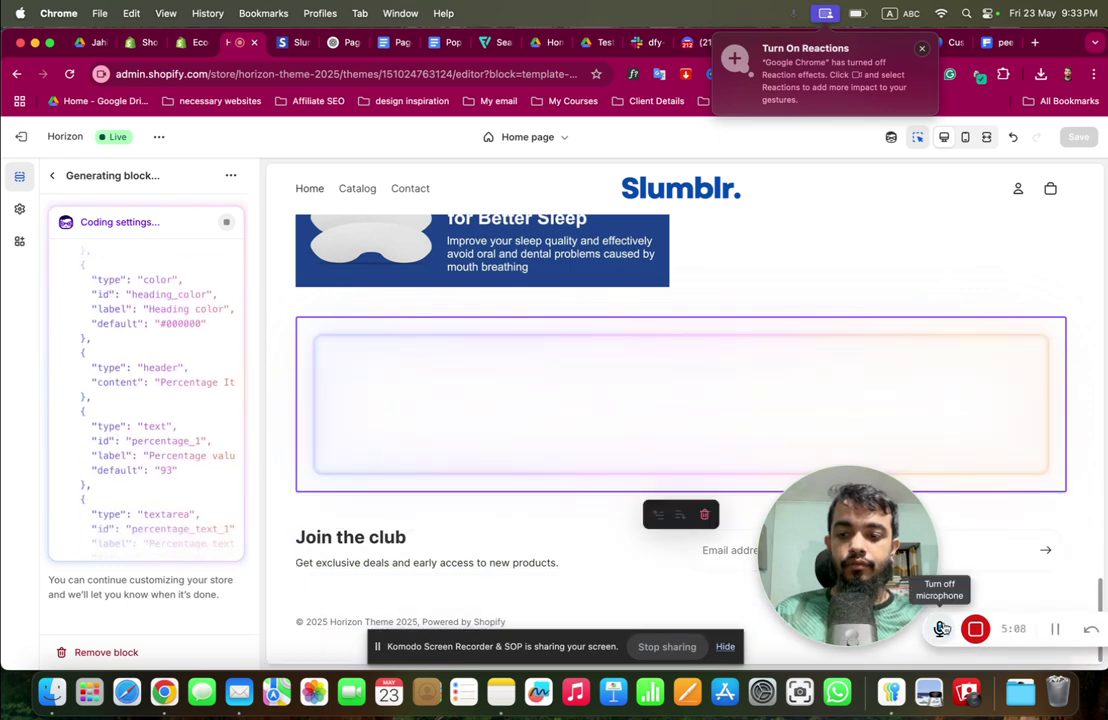
pyautogui.scroll(-2, 738, 432)
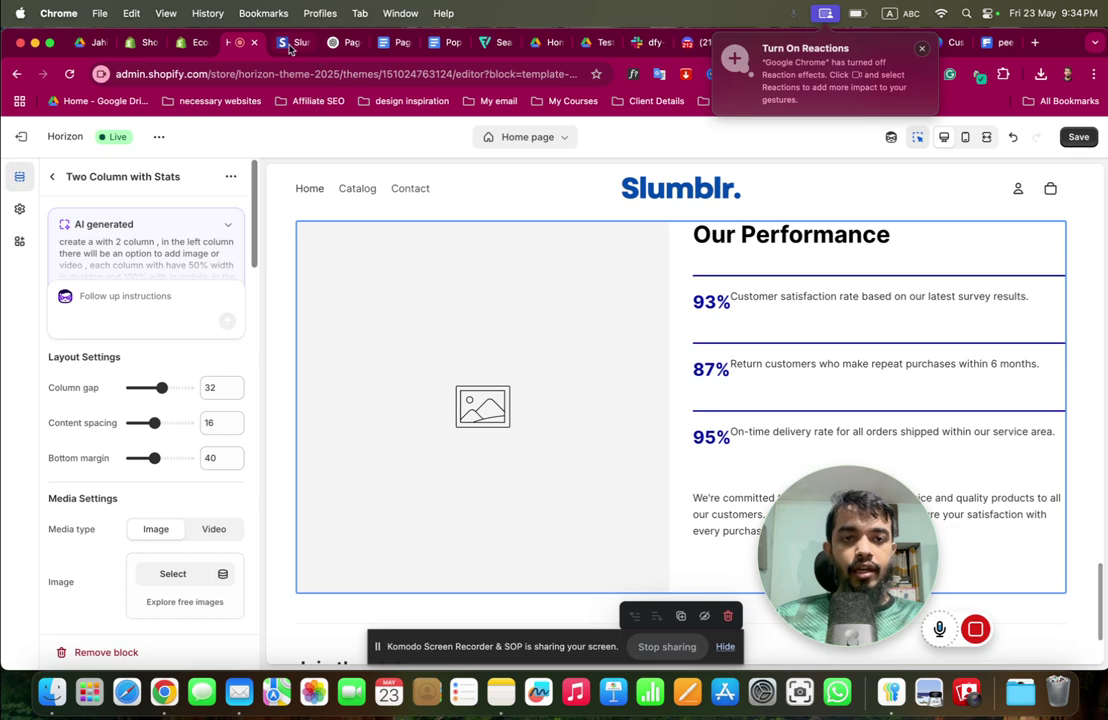
pyautogui.hotkey('ctrl', 'Tab')
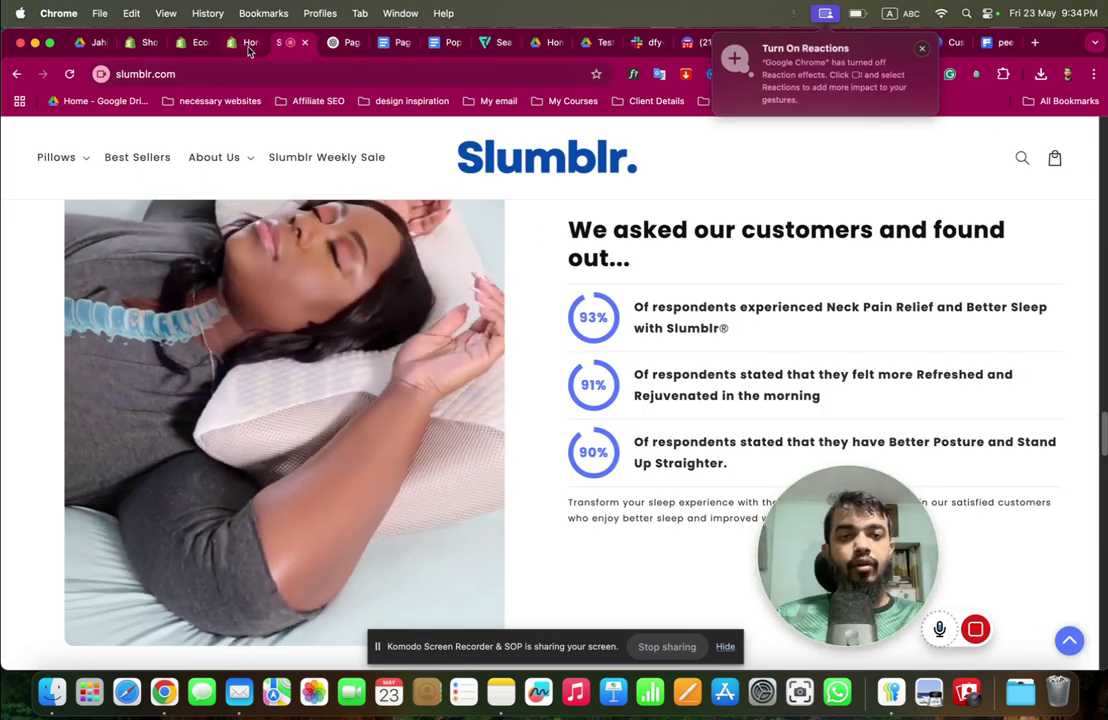
pyautogui.click(245, 42)
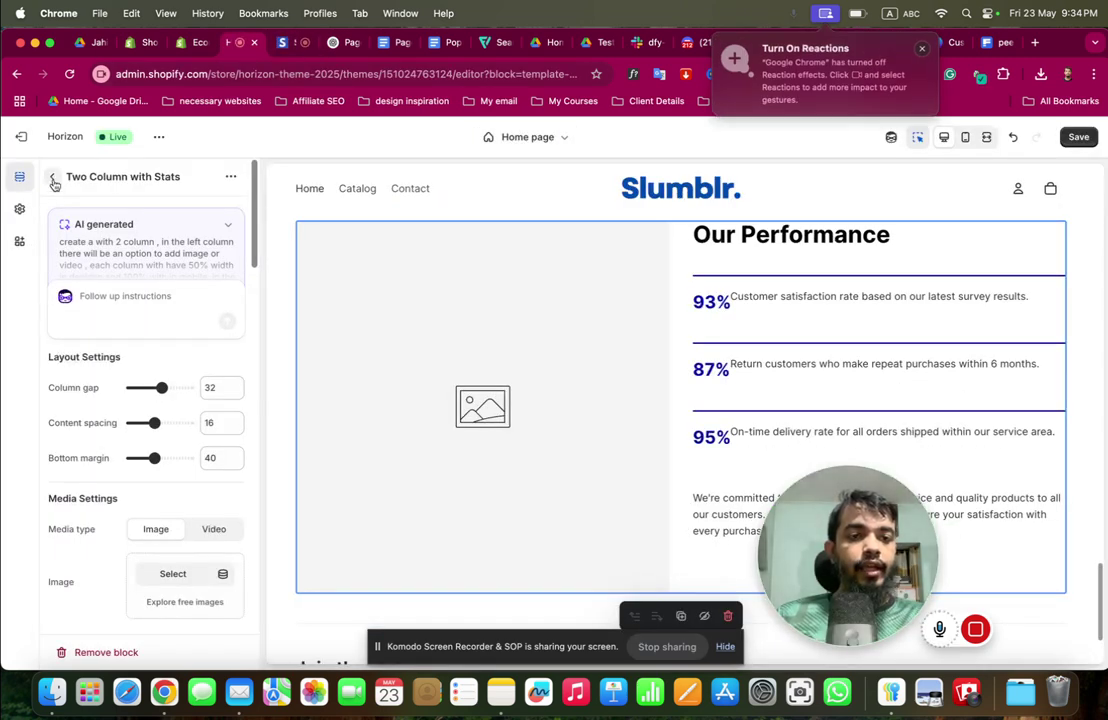
# Set the Two Column with Stats block's image to the before/after "99% Reduction in Night Snoring" picture from the store files
pyautogui.scroll(-3, 132, 335)
pyautogui.click(174, 411)
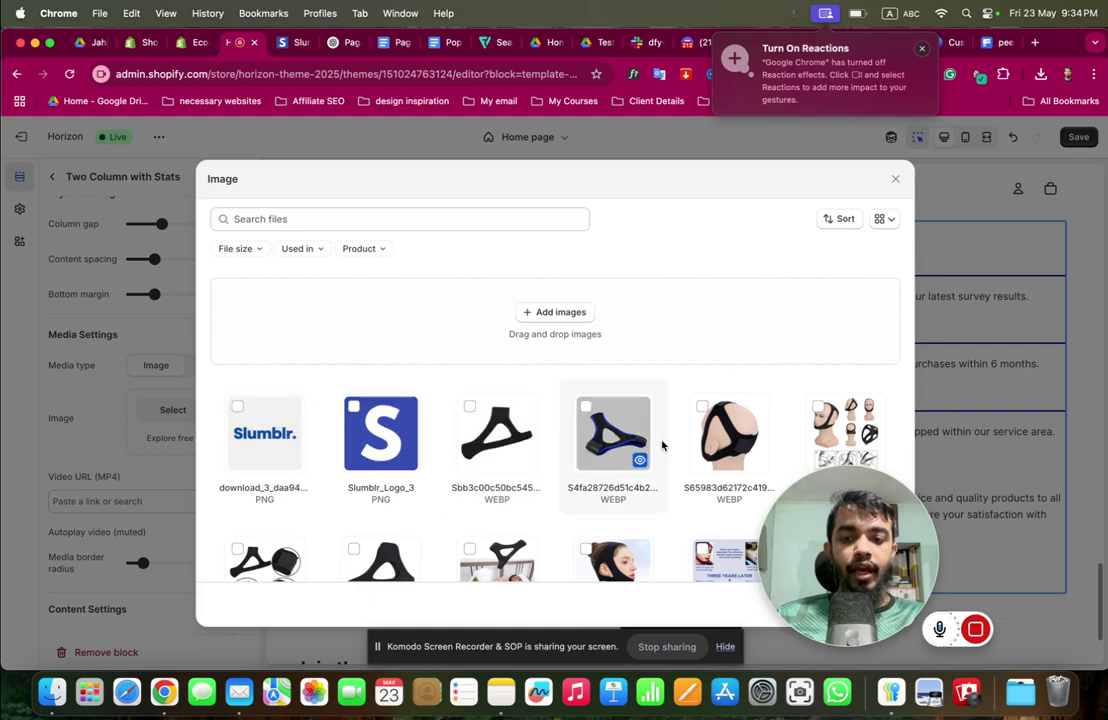
pyautogui.scroll(-2, 813, 432)
pyautogui.scroll(-4, 813, 432)
pyautogui.click(380, 445)
pyautogui.moveTo(824, 544); pyautogui.dragTo(1004, 508)
pyautogui.click(883, 606)
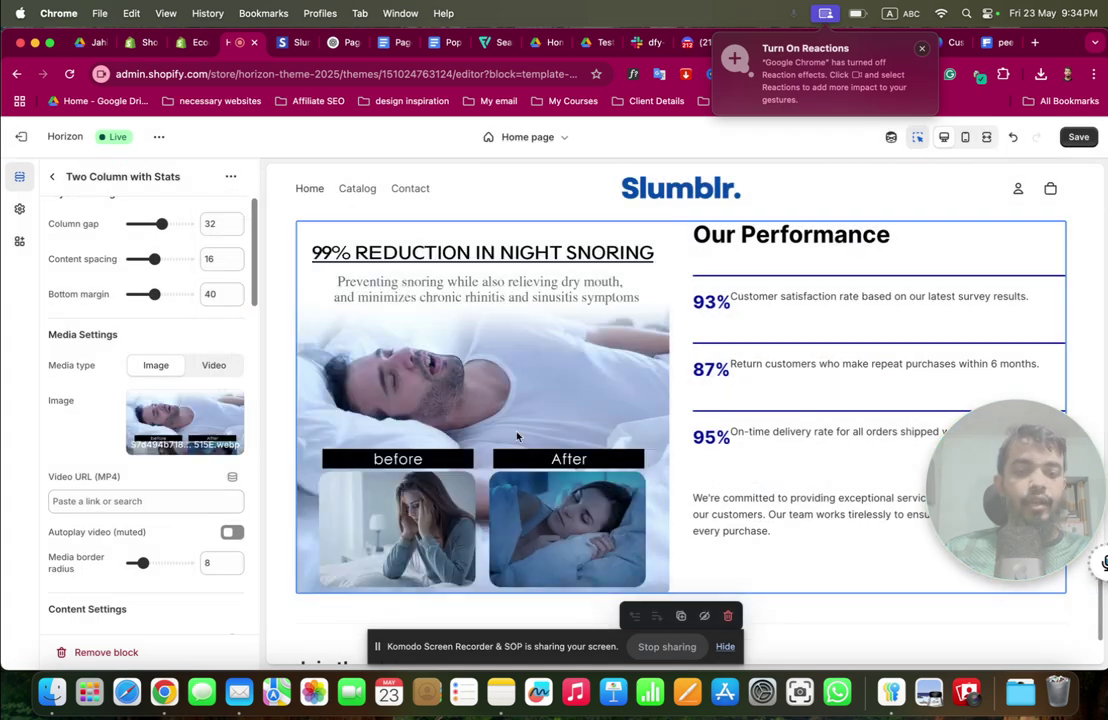
# Review the generated block's percentage, bottom text and style settings, and examine its two-column layout in the preview
pyautogui.scroll(-10, 124, 378)
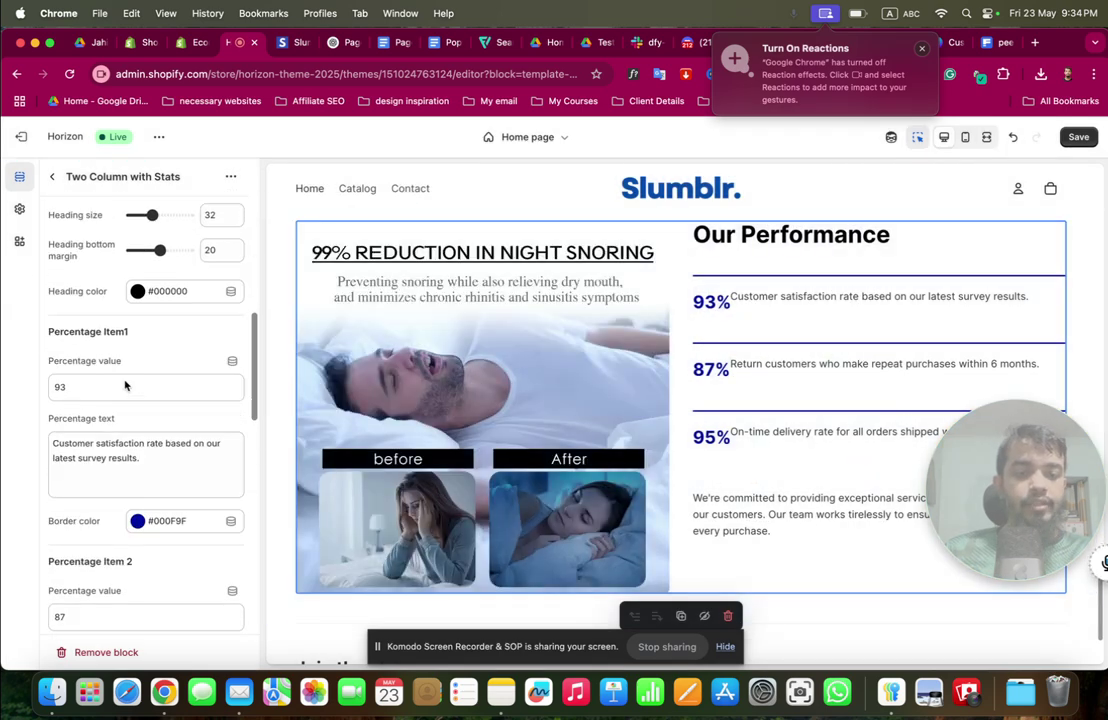
pyautogui.scroll(-5, 125, 380)
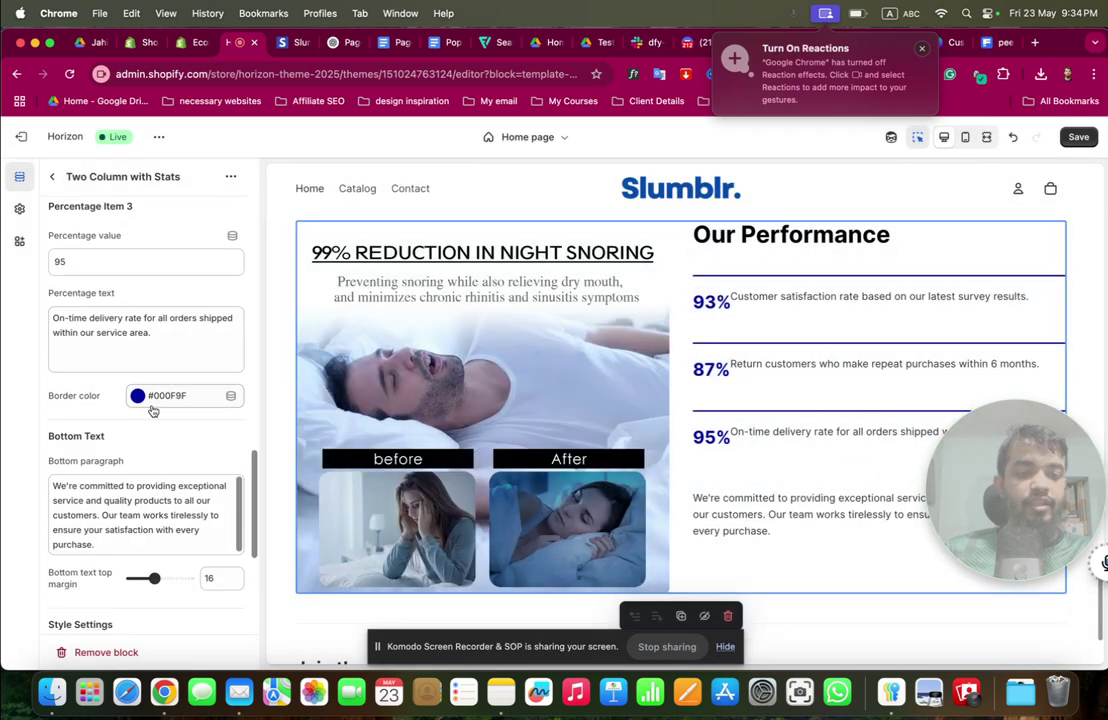
pyautogui.scroll(-3, 140, 395)
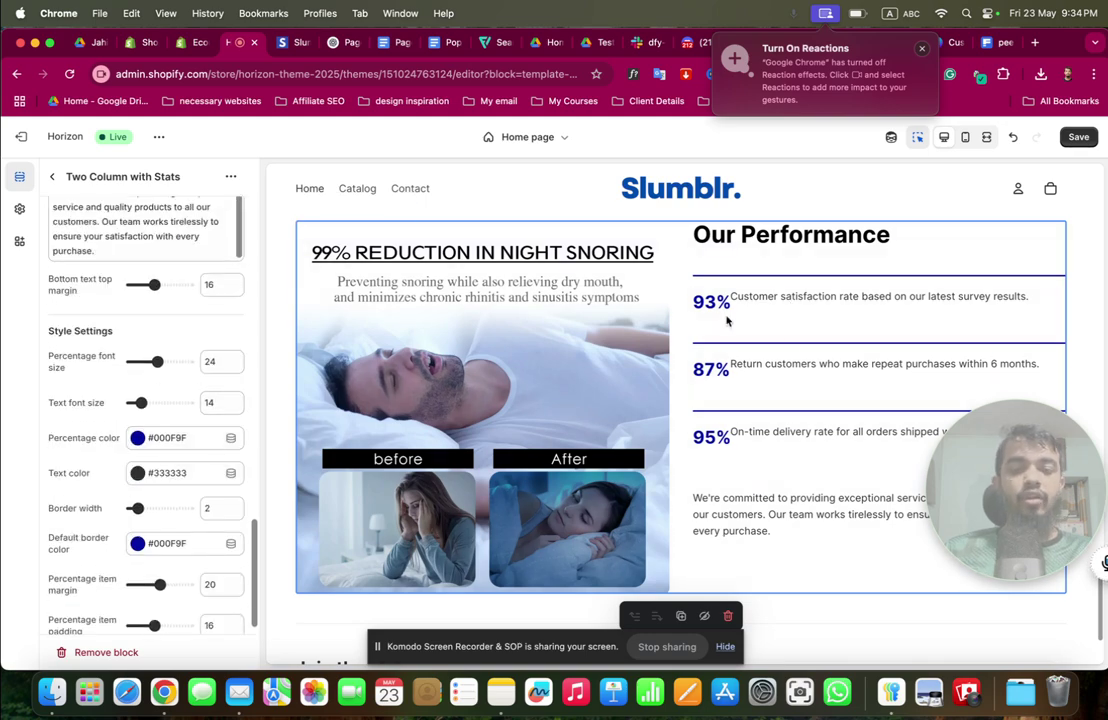
pyautogui.scroll(-3, 736, 380)
pyautogui.scroll(5, 739, 383)
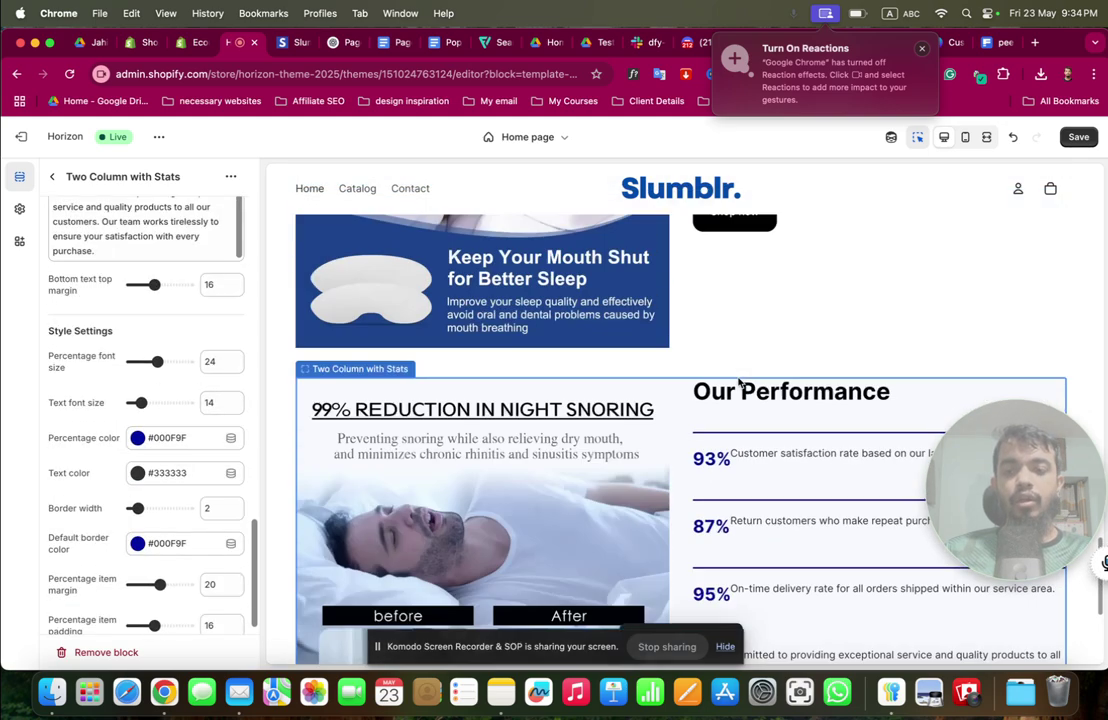
pyautogui.scroll(-3, 739, 383)
pyautogui.scroll(3, 737, 378)
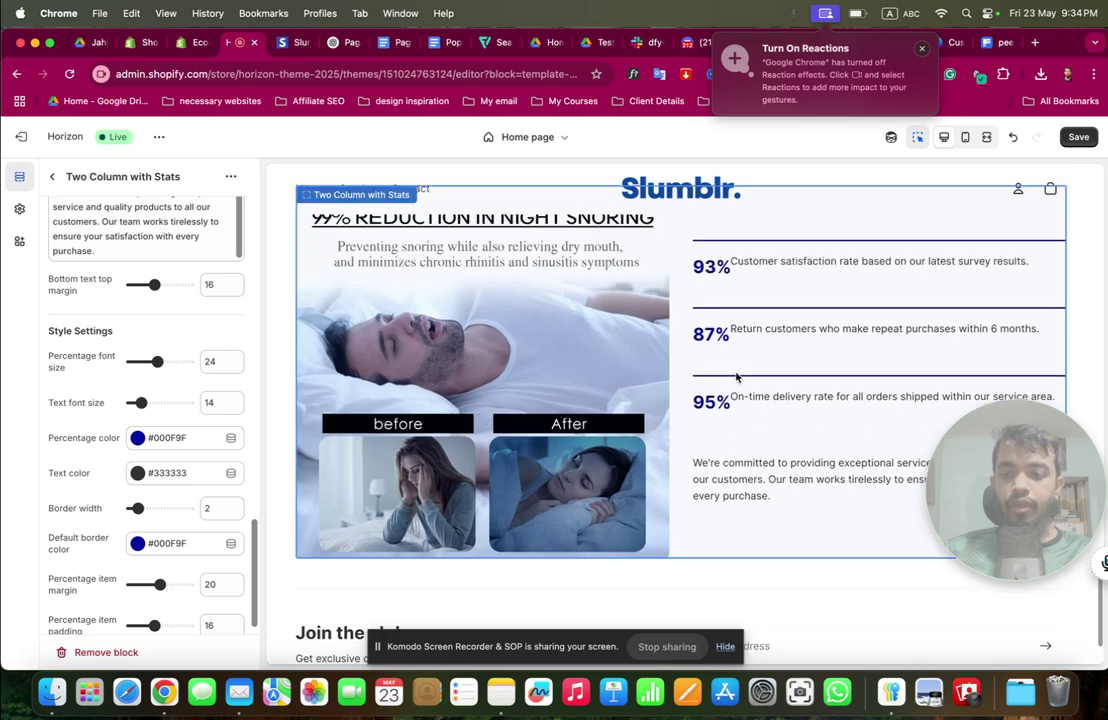
pyautogui.scroll(-2, 811, 519)
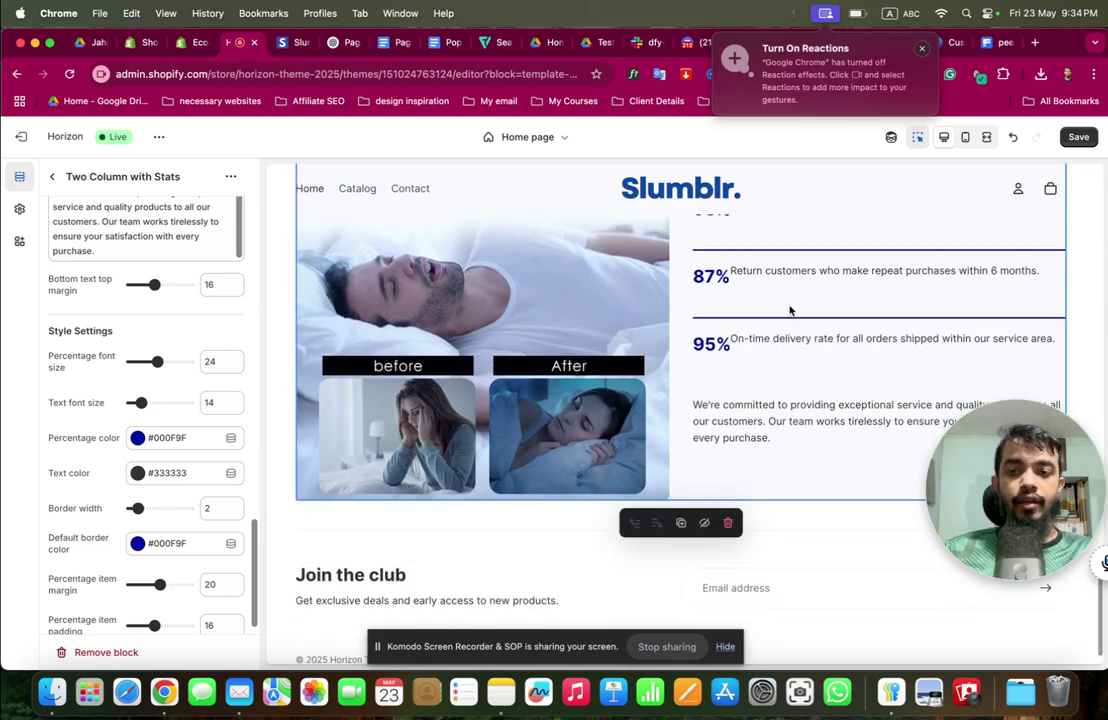
# Save the home page with the generated stats block
pyautogui.click(1078, 137)
pyautogui.scroll(3, 147, 411)
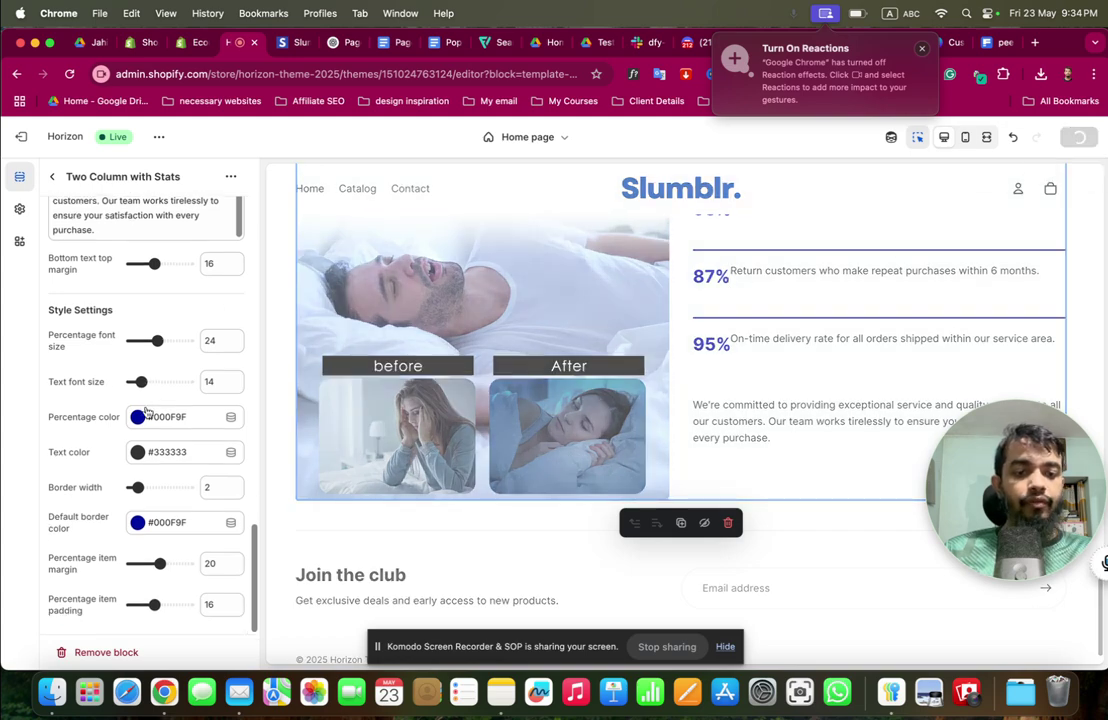
pyautogui.scroll(3, 147, 411)
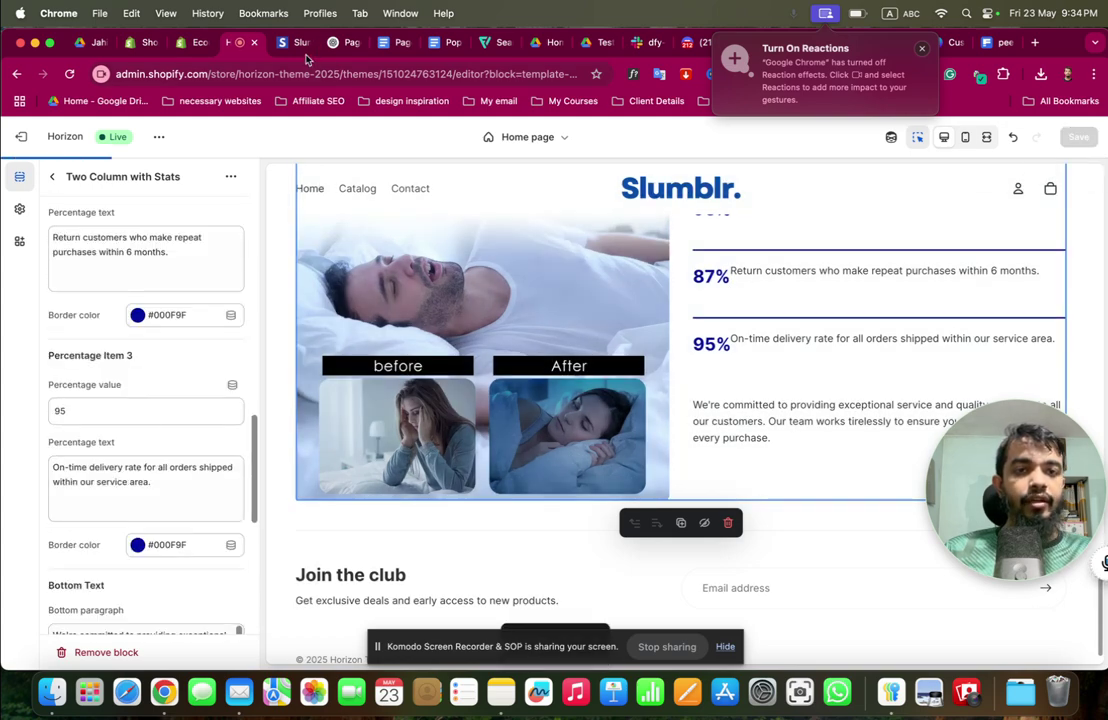
# Return to the home page's section list and reopen the Two Column with Stats block
pyautogui.hotkey('ctrl', 'Tab')
pyautogui.hotkey('ctrl', 'shift', 'Tab')
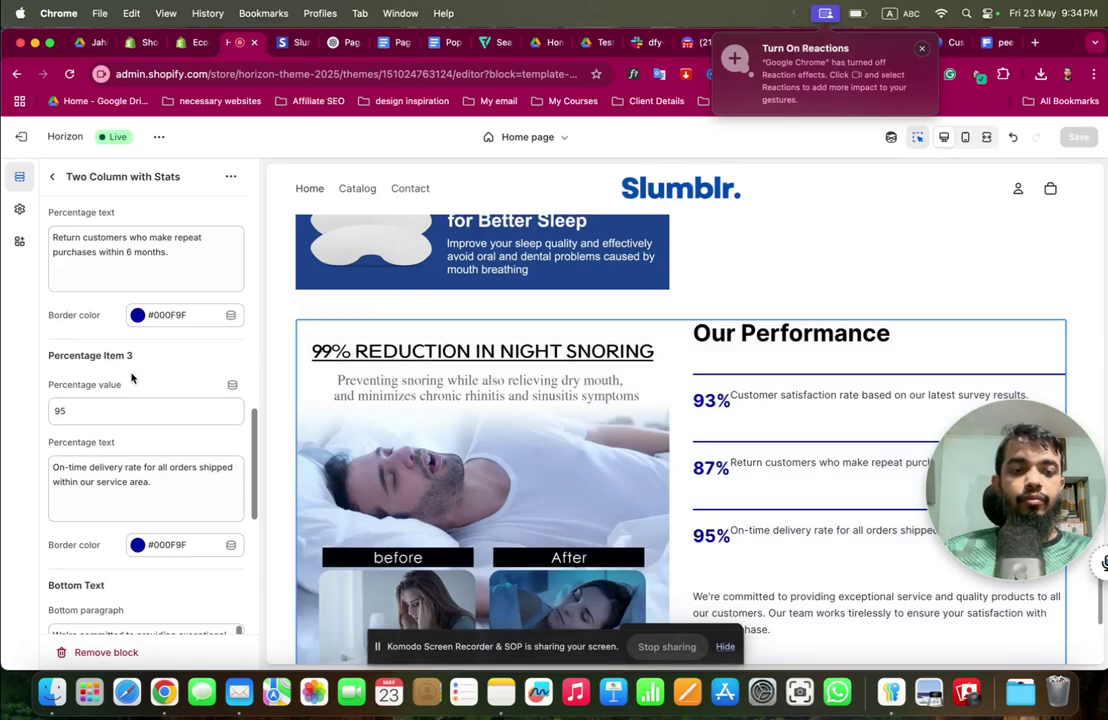
pyautogui.scroll(10, 143, 382)
pyautogui.scroll(-5, 130, 256)
pyautogui.scroll(5, 142, 272)
pyautogui.click(52, 178)
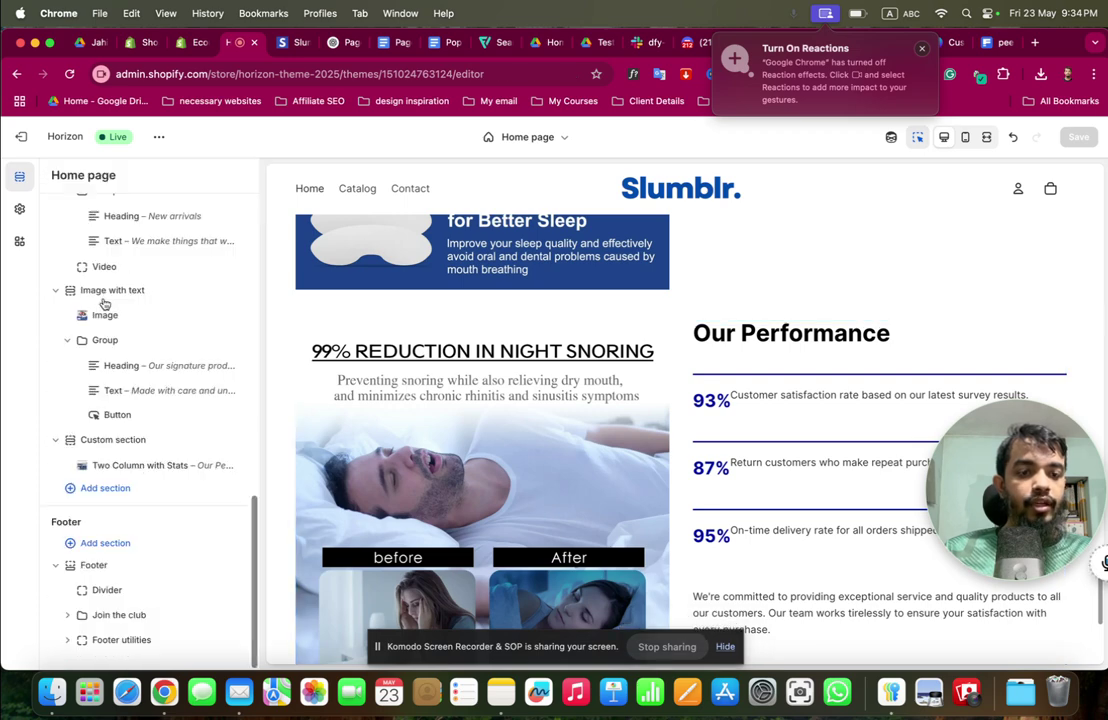
pyautogui.click(124, 465)
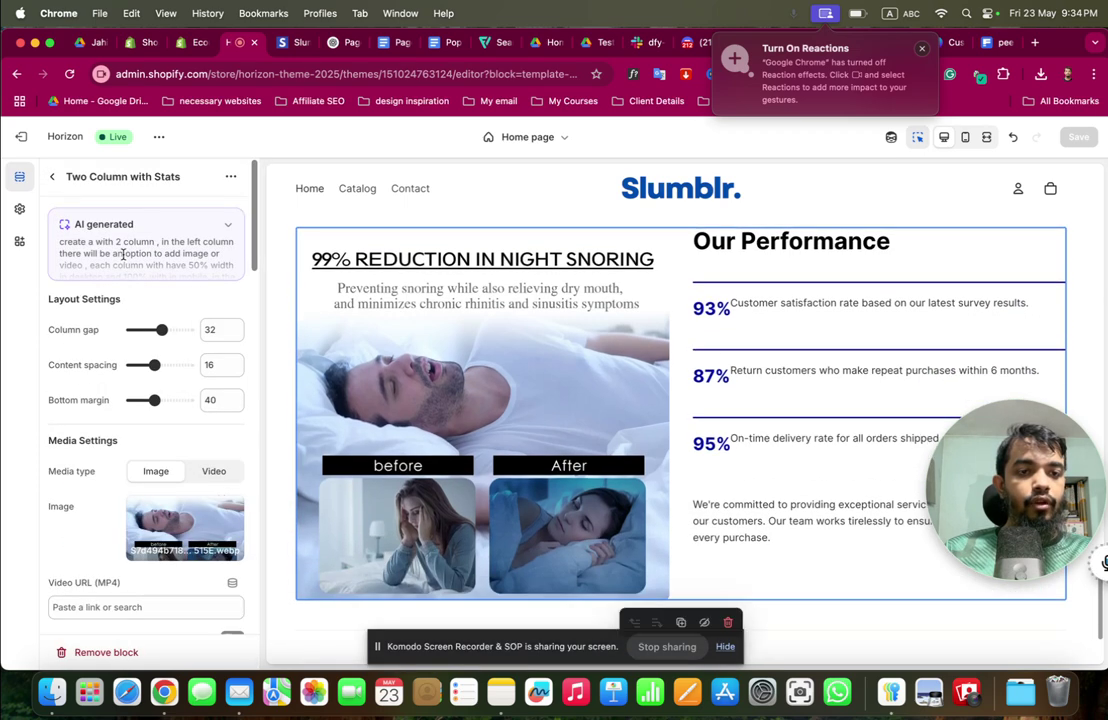
# Examine the stats block's AI prompt and its layout, content, percentage and style settings against the preview
pyautogui.click(224, 227)
pyautogui.scroll(-15, 200, 420)
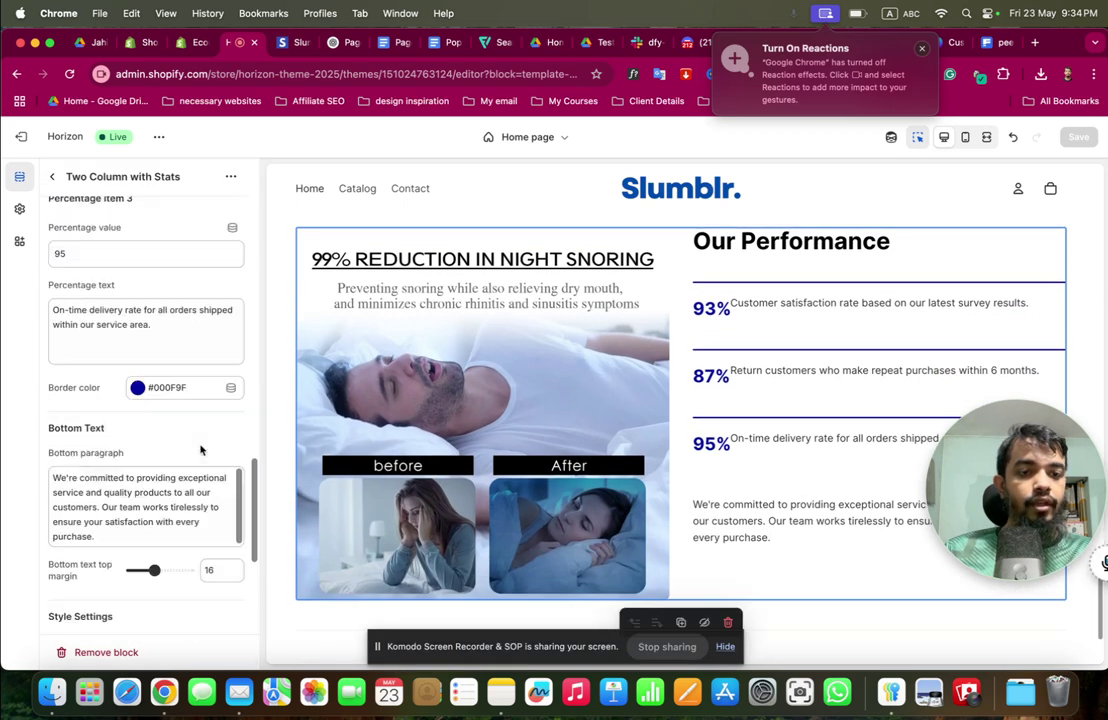
pyautogui.scroll(-3, 200, 453)
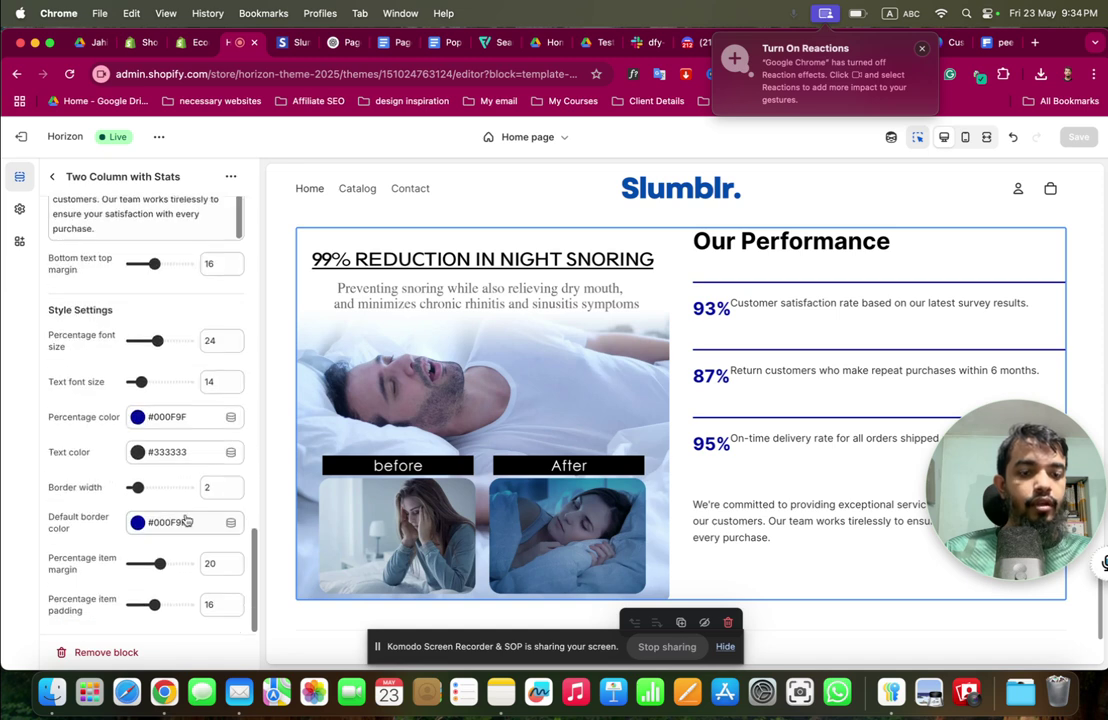
pyautogui.scroll(20, 150, 445)
pyautogui.scroll(-2, 104, 368)
pyautogui.scroll(2, 208, 242)
pyautogui.click(230, 227)
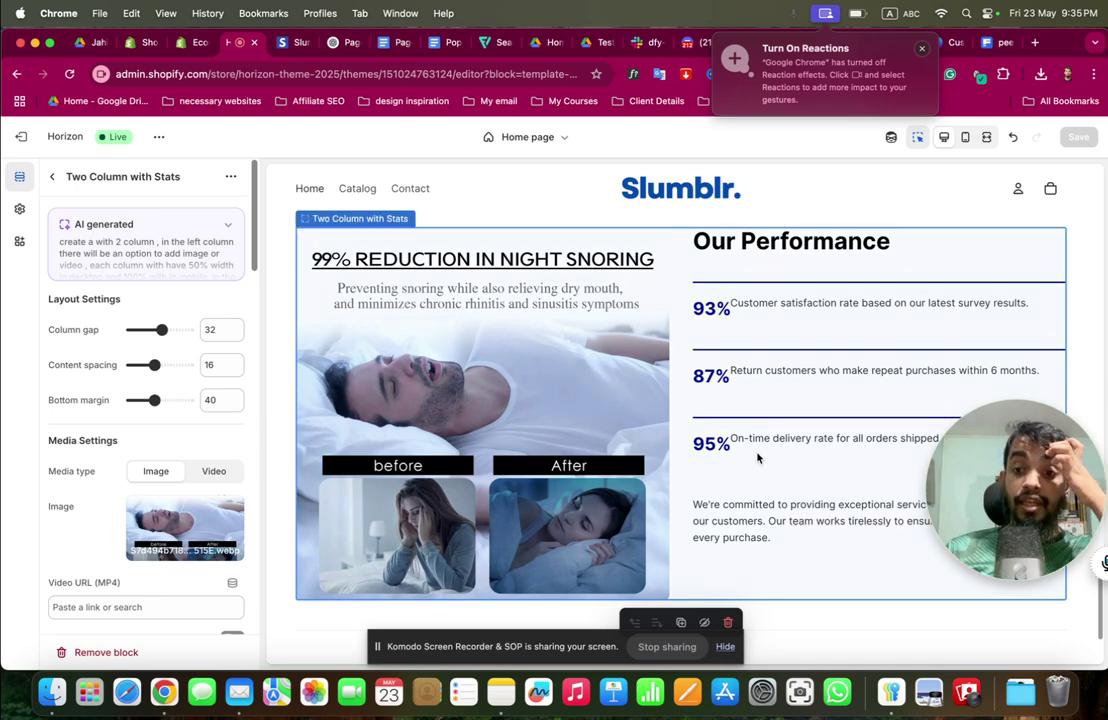
pyautogui.scroll(-8, 118, 455)
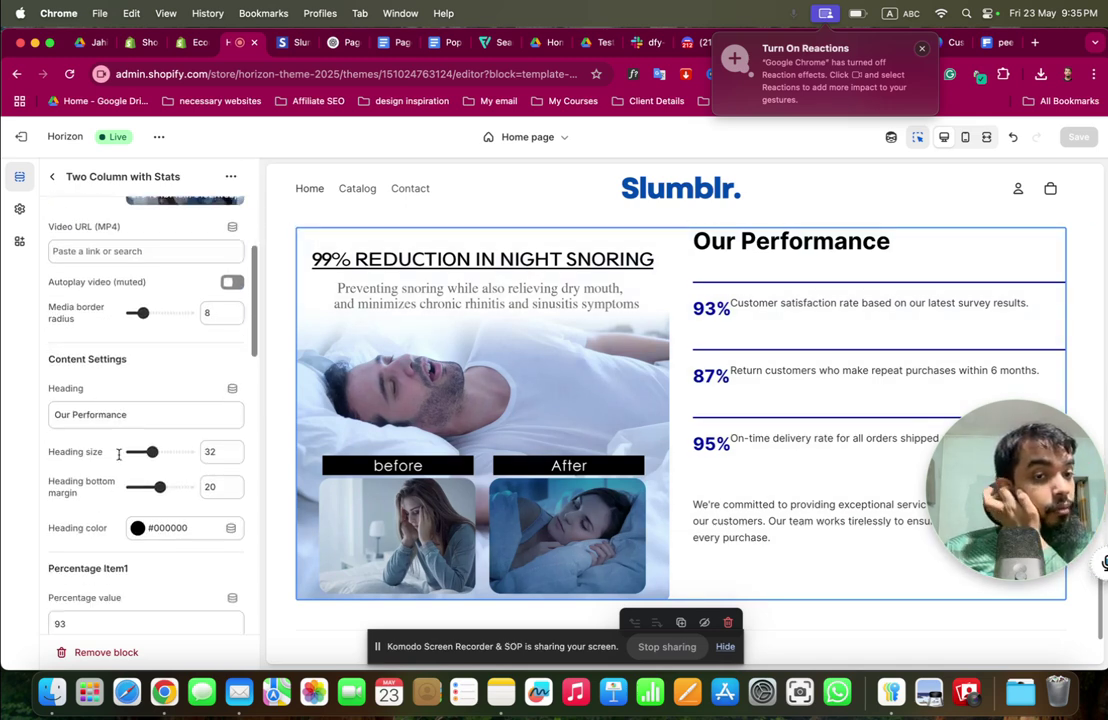
# Examine the customer survey section and the scrolling gradient marquee strip below it on slumblr.com
pyautogui.click(298, 43)
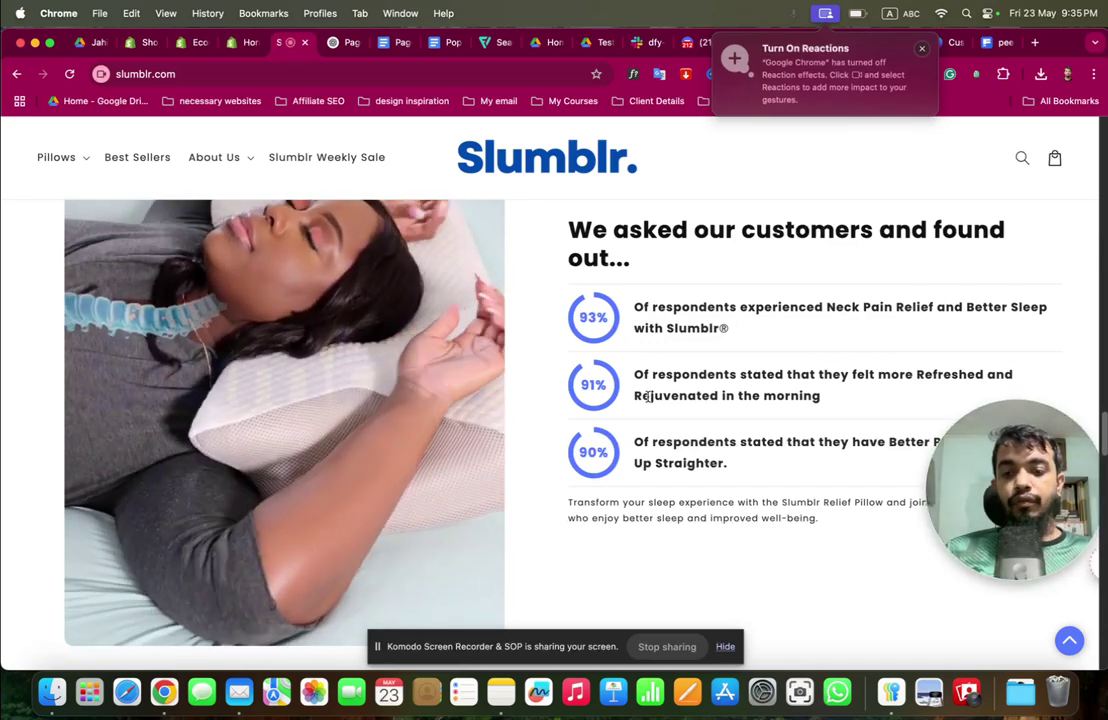
pyautogui.scroll(-5, 648, 397)
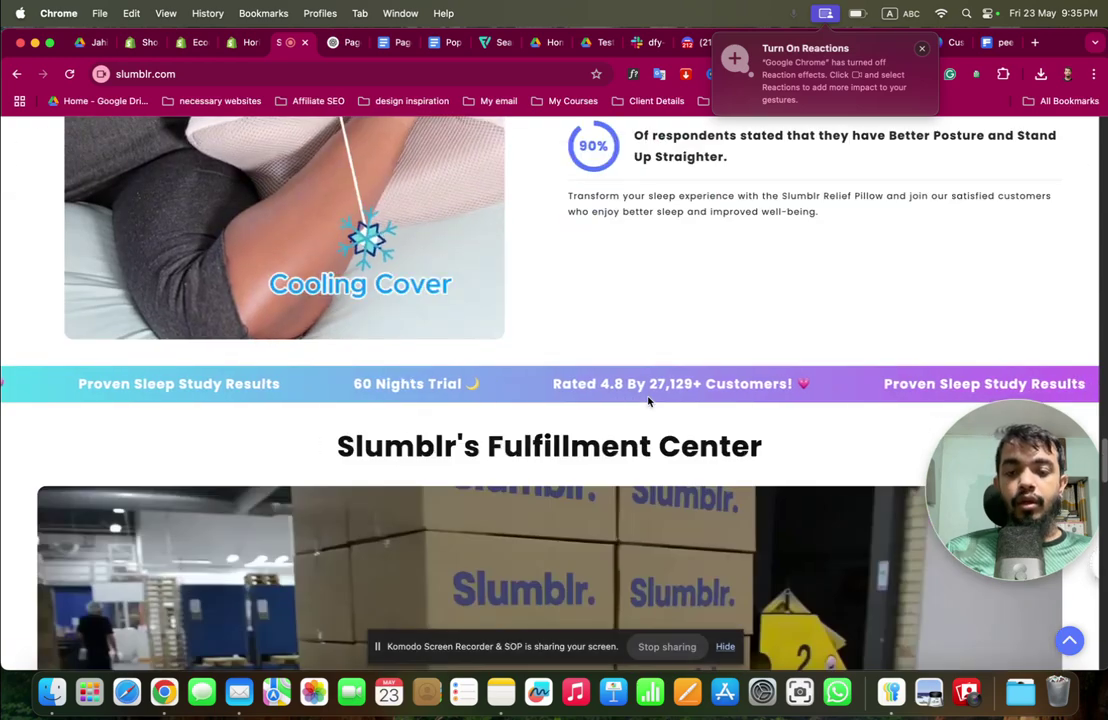
pyautogui.scroll(5, 648, 401)
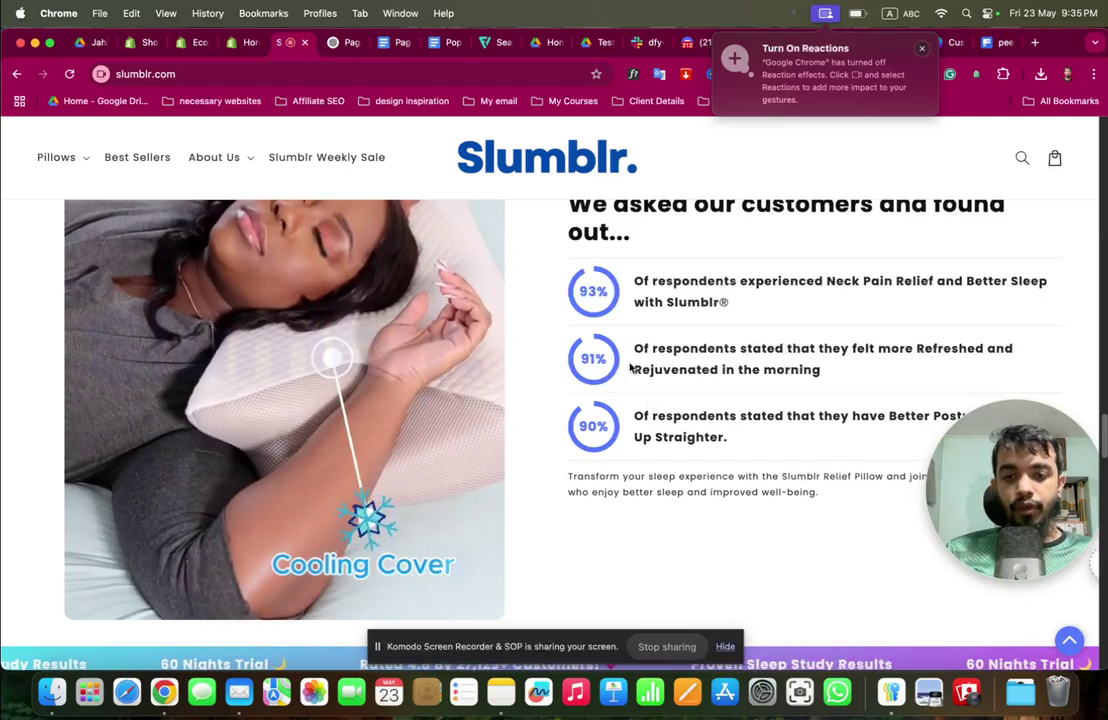
pyautogui.scroll(1, 630, 368)
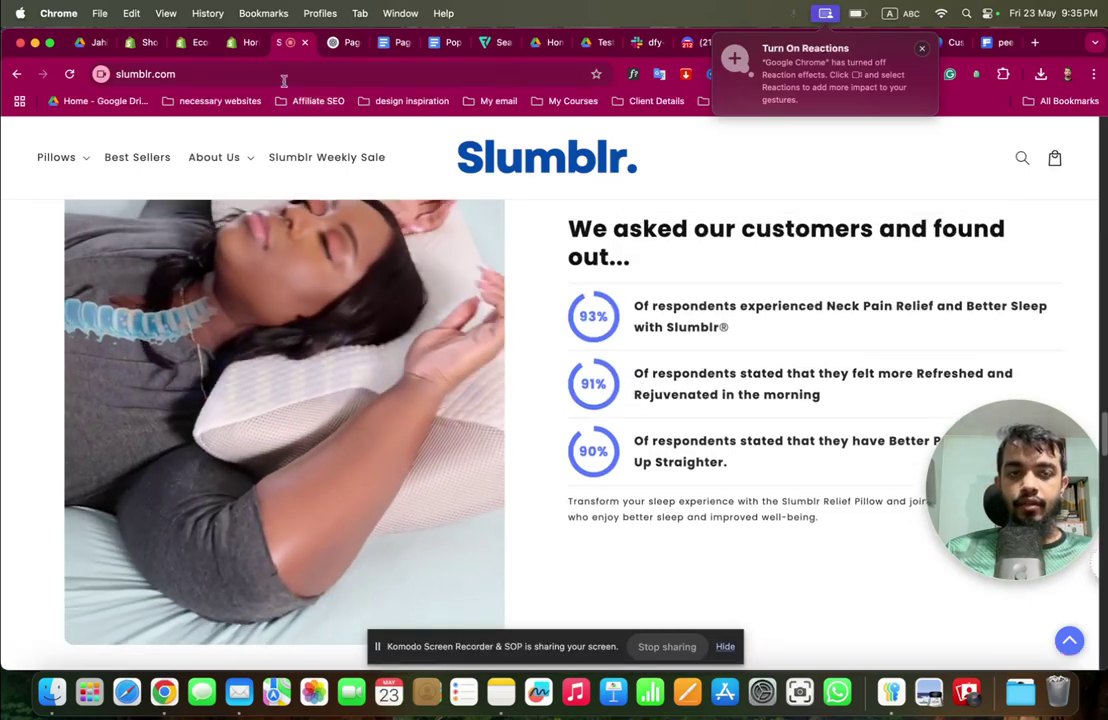
pyautogui.scroll(-5, 486, 314)
# Add a Marquee section below the stats section in the Shopify theme editor and inspect its settings, including custom CSS
pyautogui.click(240, 43)
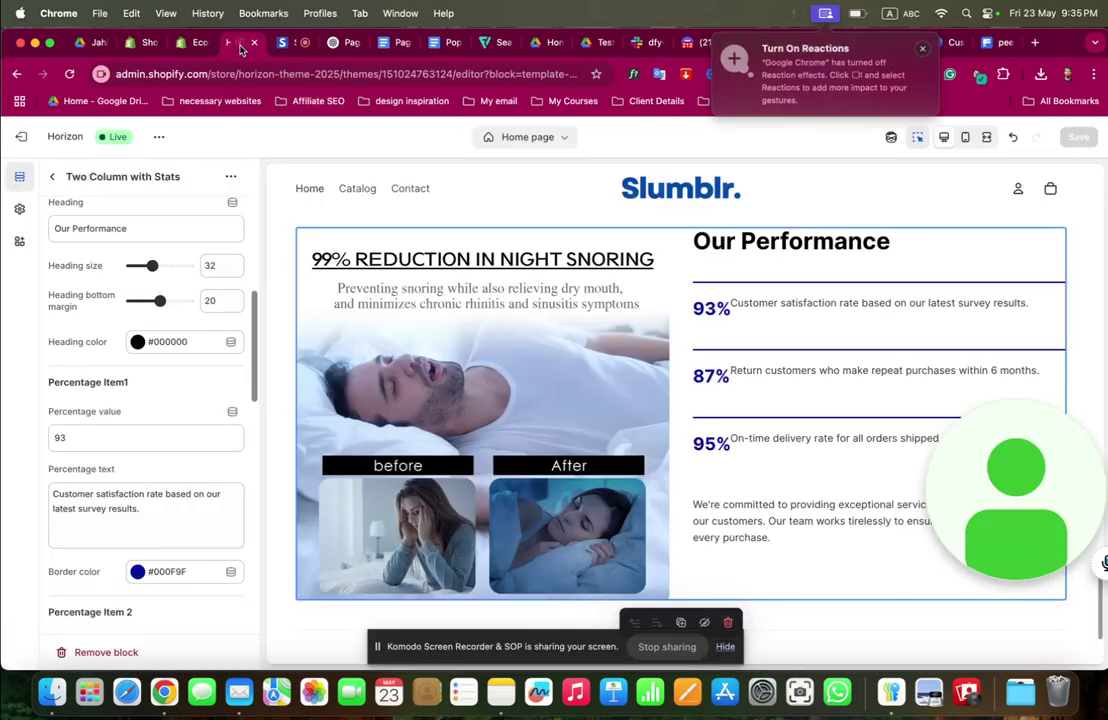
pyautogui.click(53, 177)
pyautogui.click(108, 489)
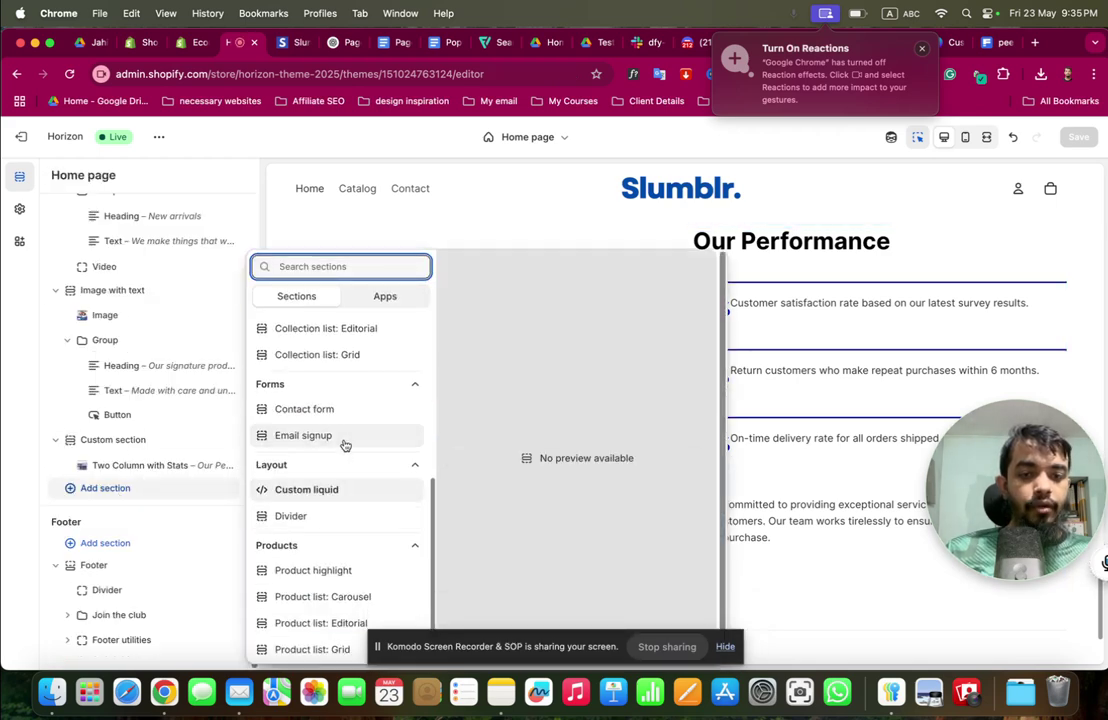
pyautogui.scroll(5, 345, 446)
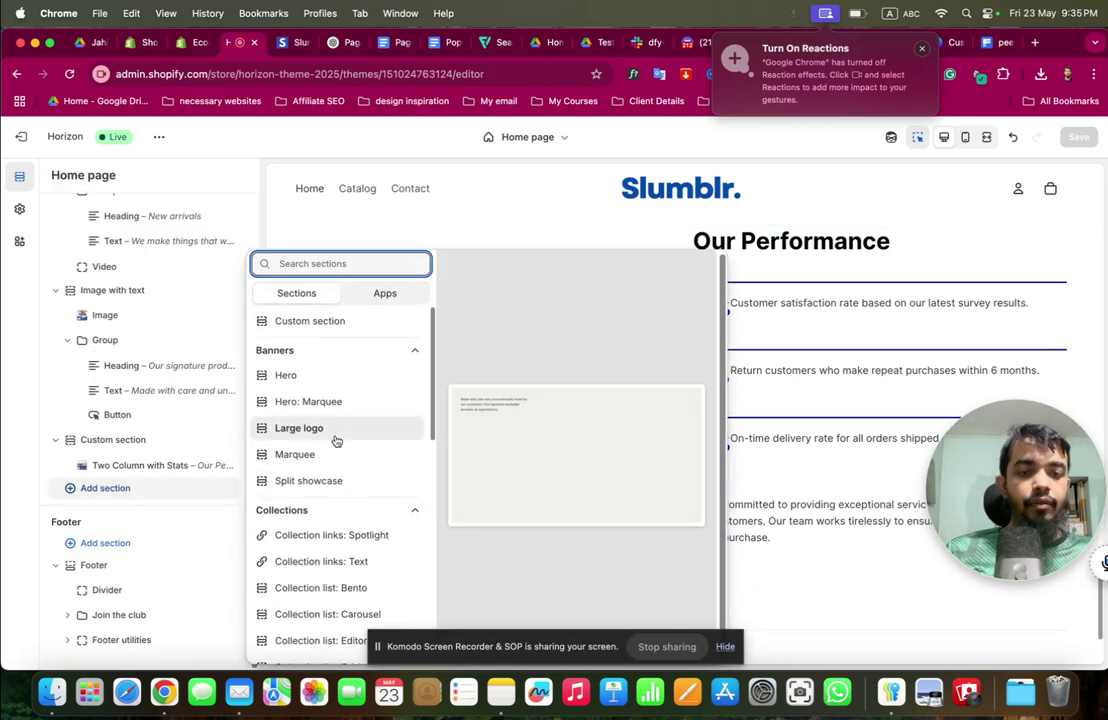
pyautogui.click(335, 462)
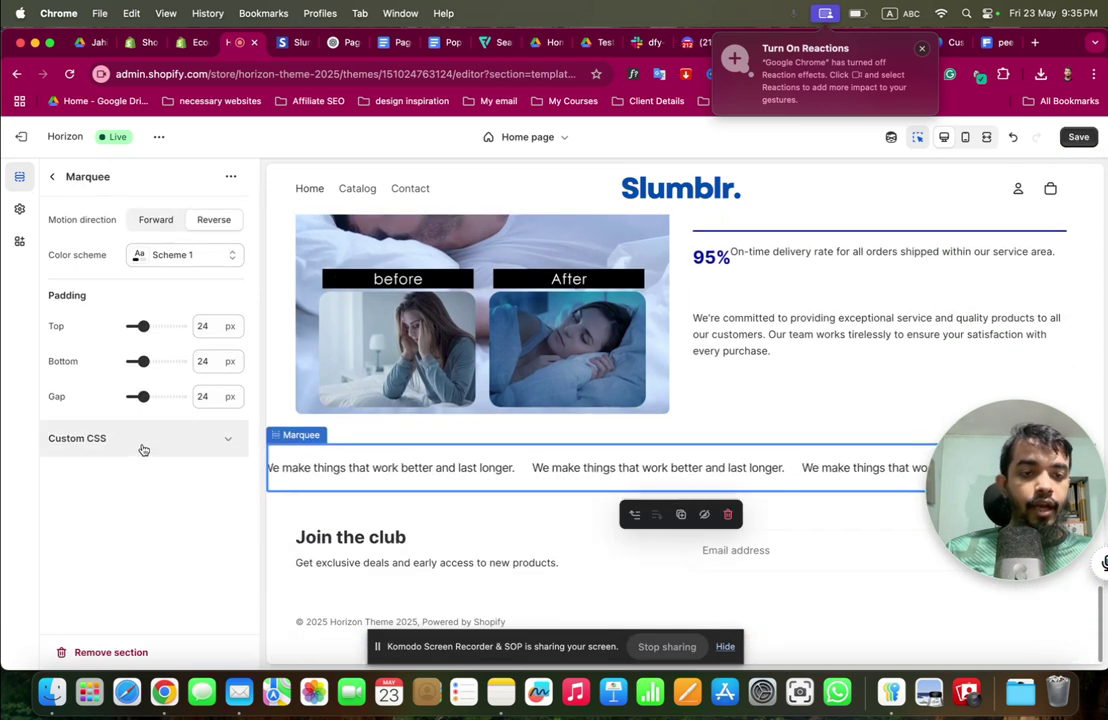
pyautogui.click(106, 525)
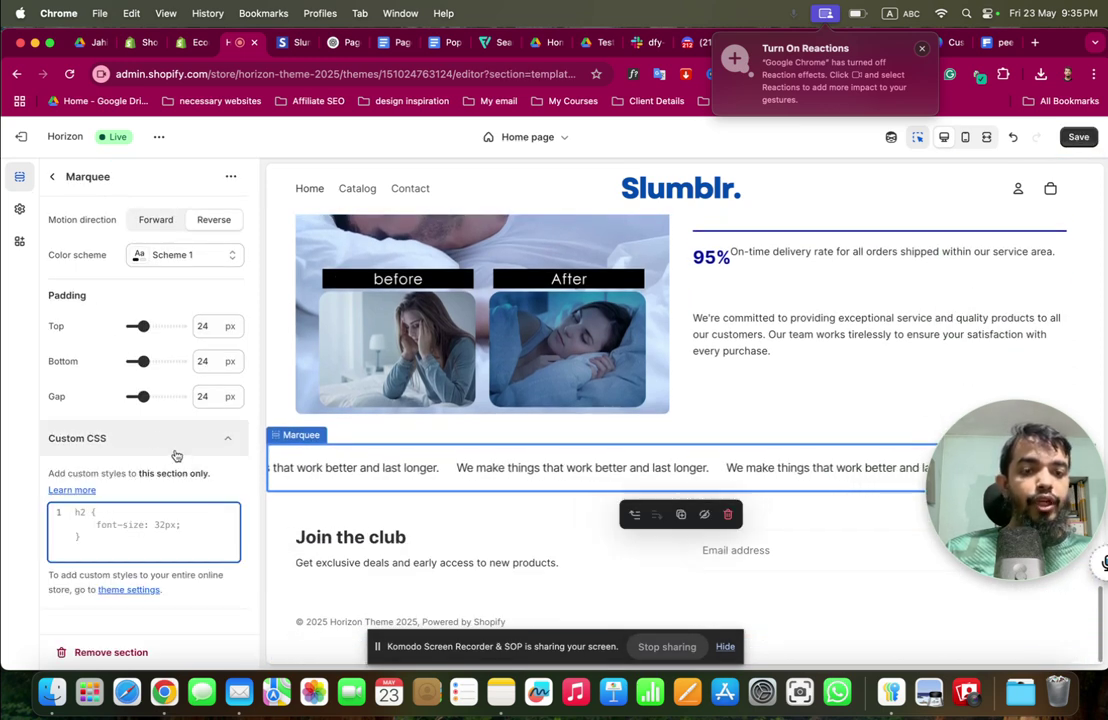
pyautogui.click(53, 176)
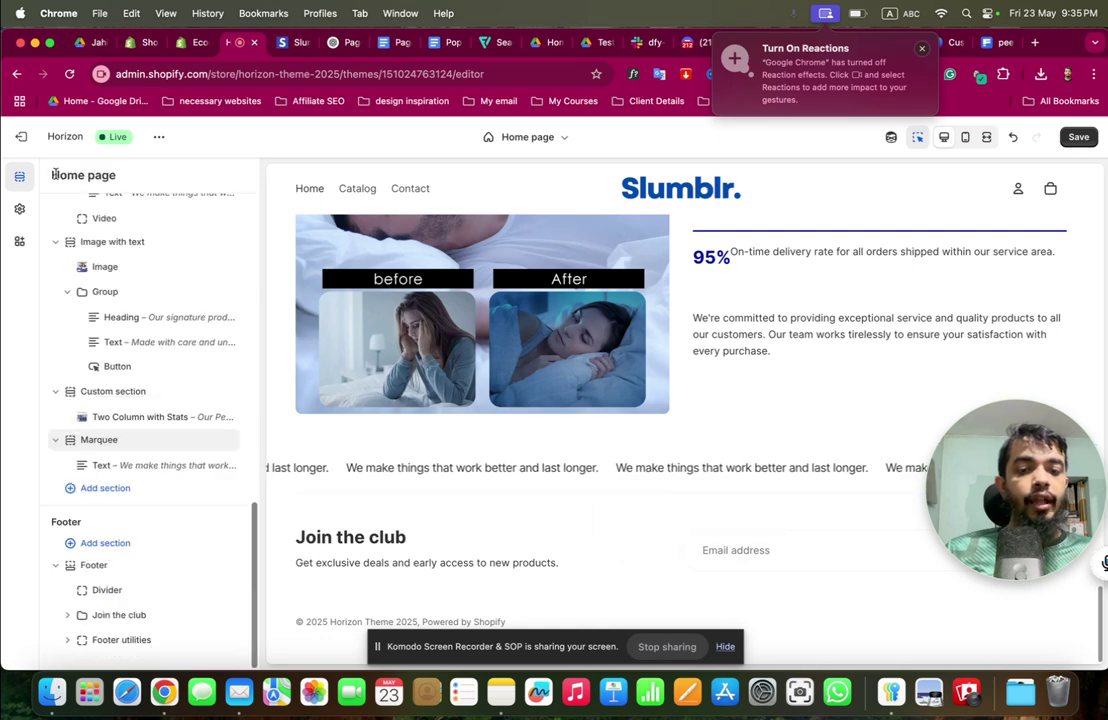
# Add an empty custom section below the Marquee section
pyautogui.click(117, 487)
pyautogui.write('ad')
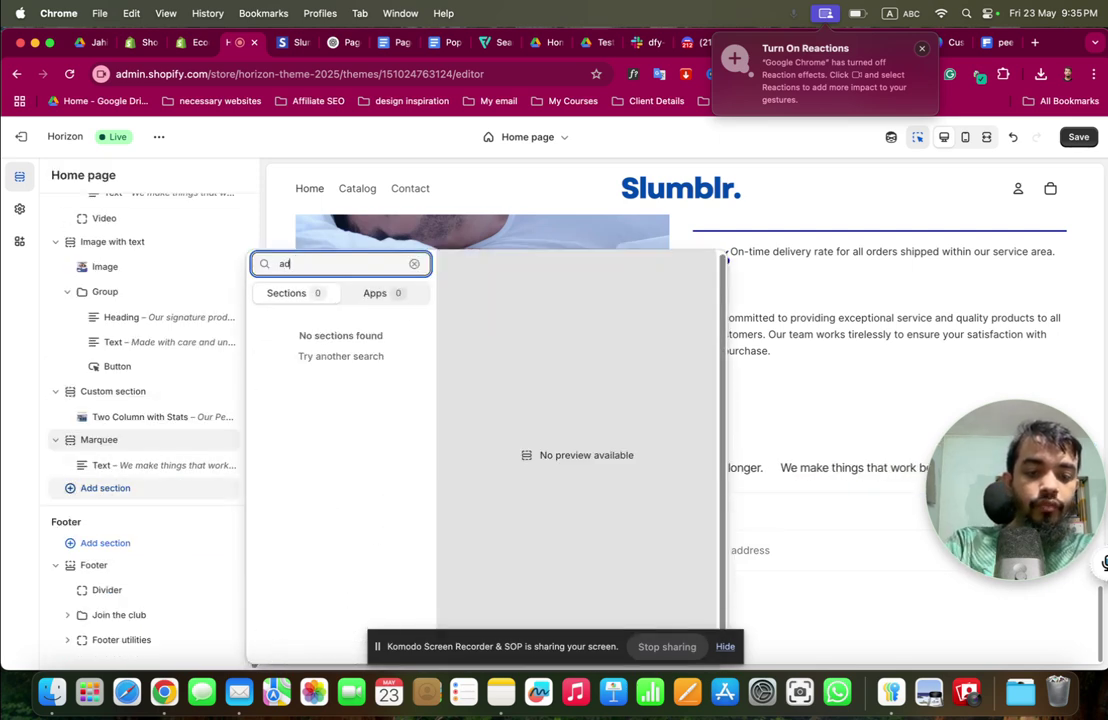
pyautogui.write('d')
pyautogui.press('BackSpace')
pyautogui.press('BackSpace')
pyautogui.press('BackSpace')
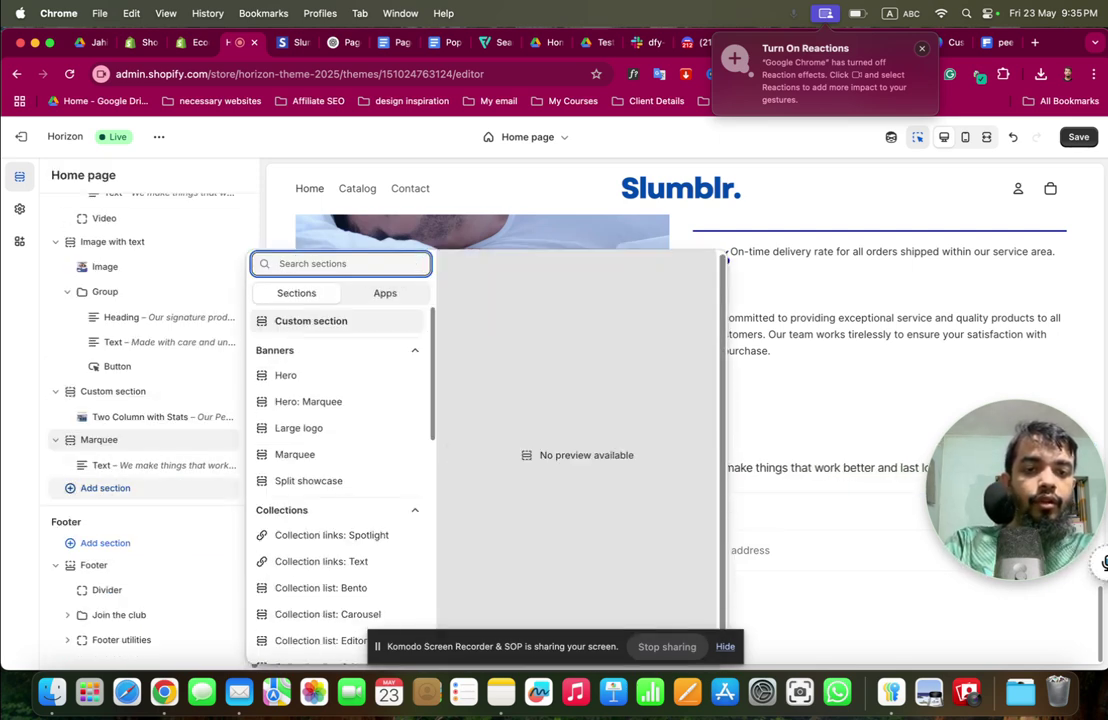
pyautogui.click(299, 328)
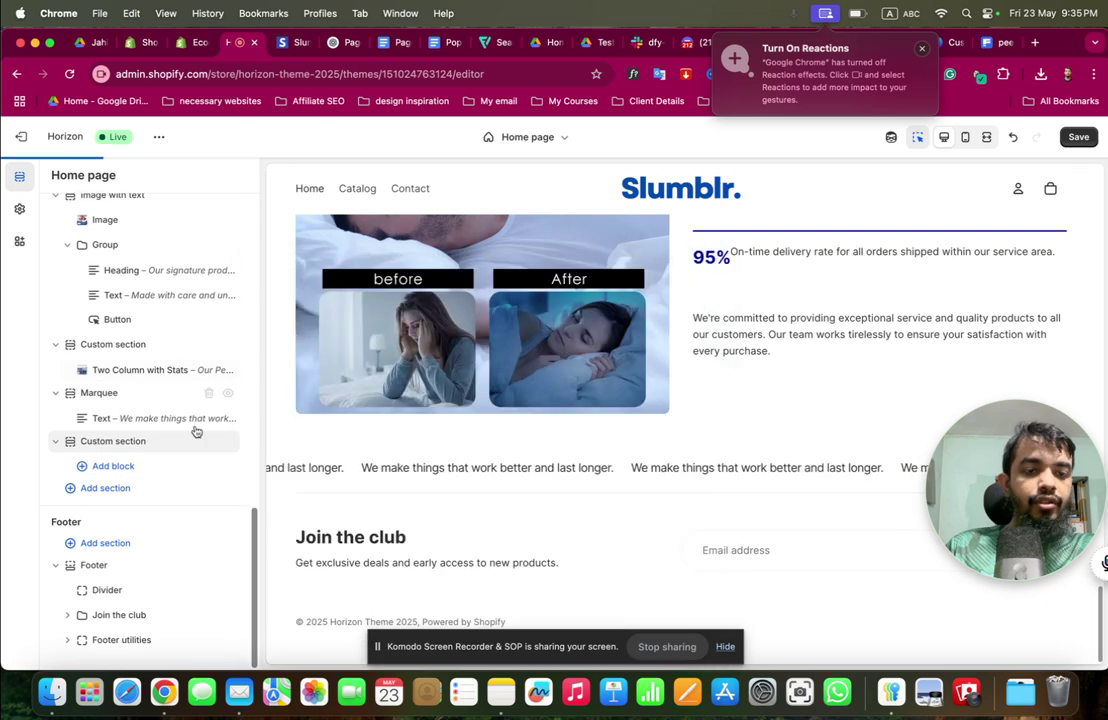
# Generate a block in the new custom section, asking for a marquee like the theme's with an added gradient color input and all other options unchanged
pyautogui.click(127, 466)
pyautogui.click(292, 322)
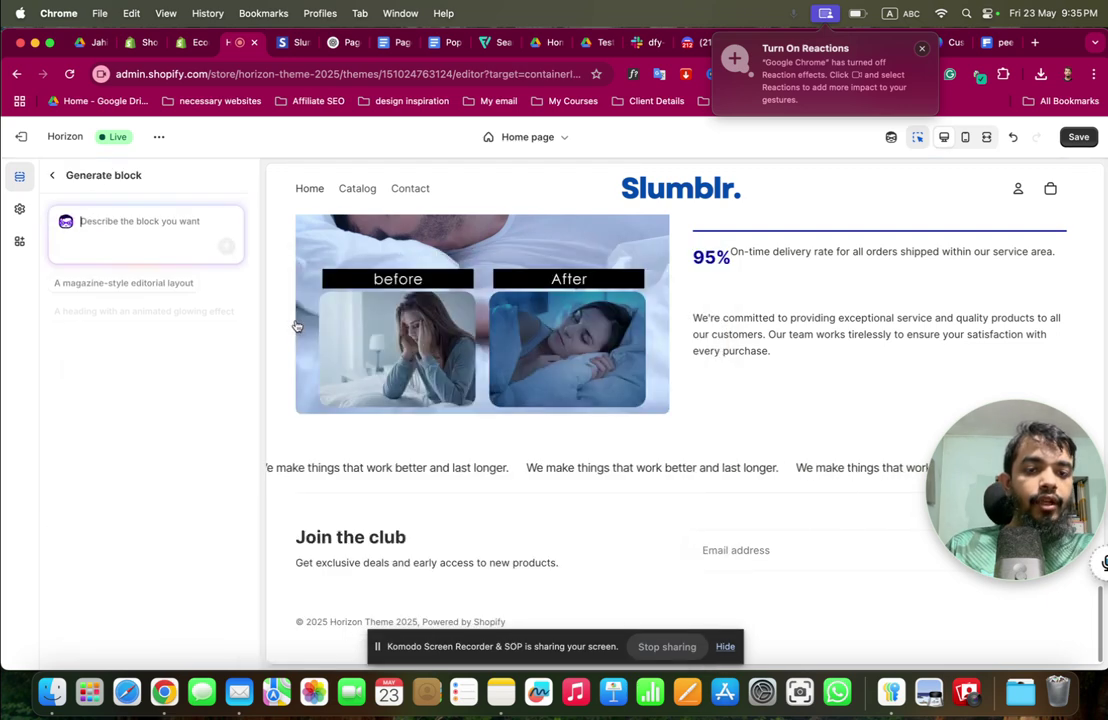
pyautogui.write('add a marquee section like')
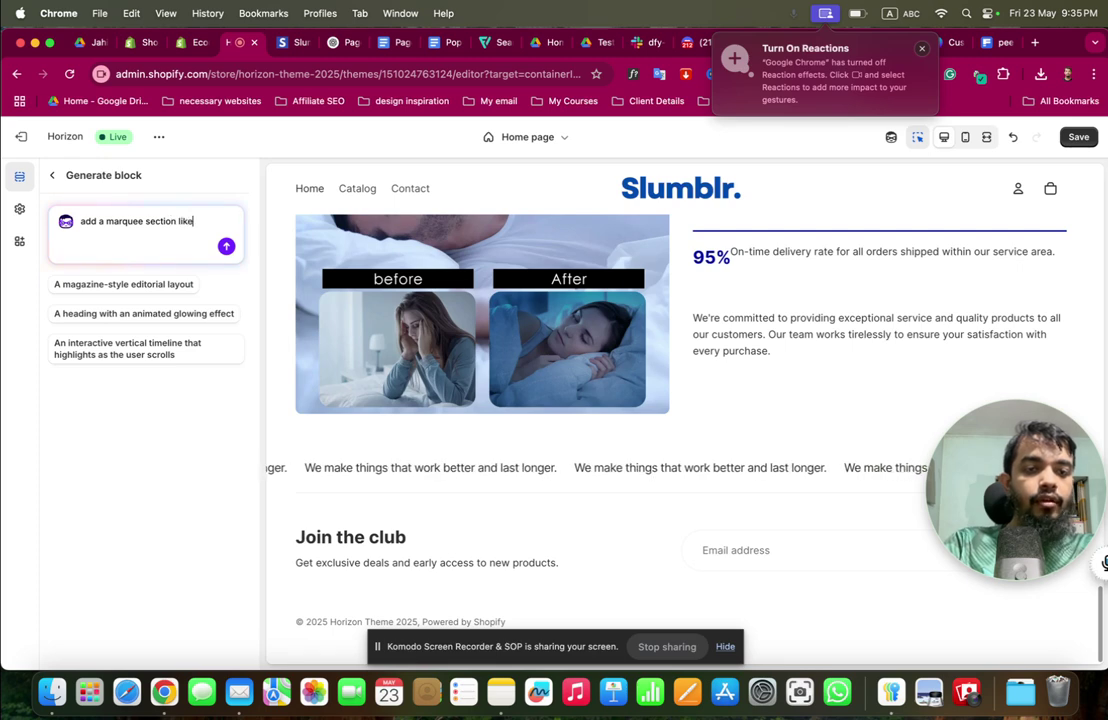
pyautogui.write('me have but add gradient color o')
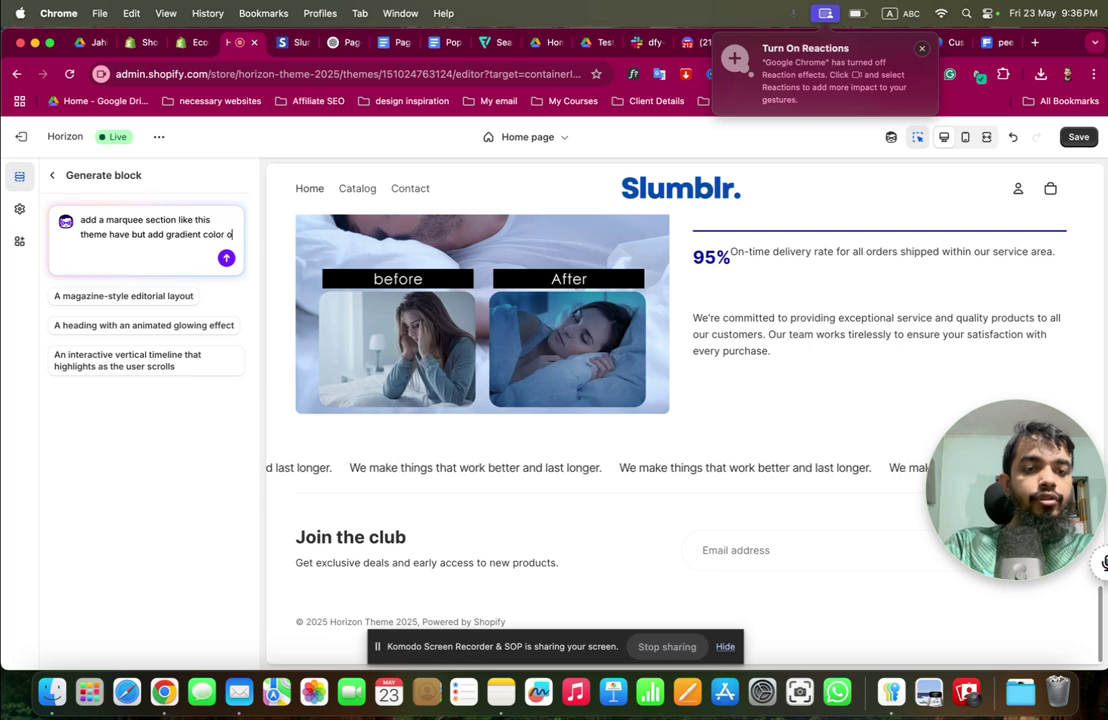
pyautogui.write('ption in it , all other options will be')
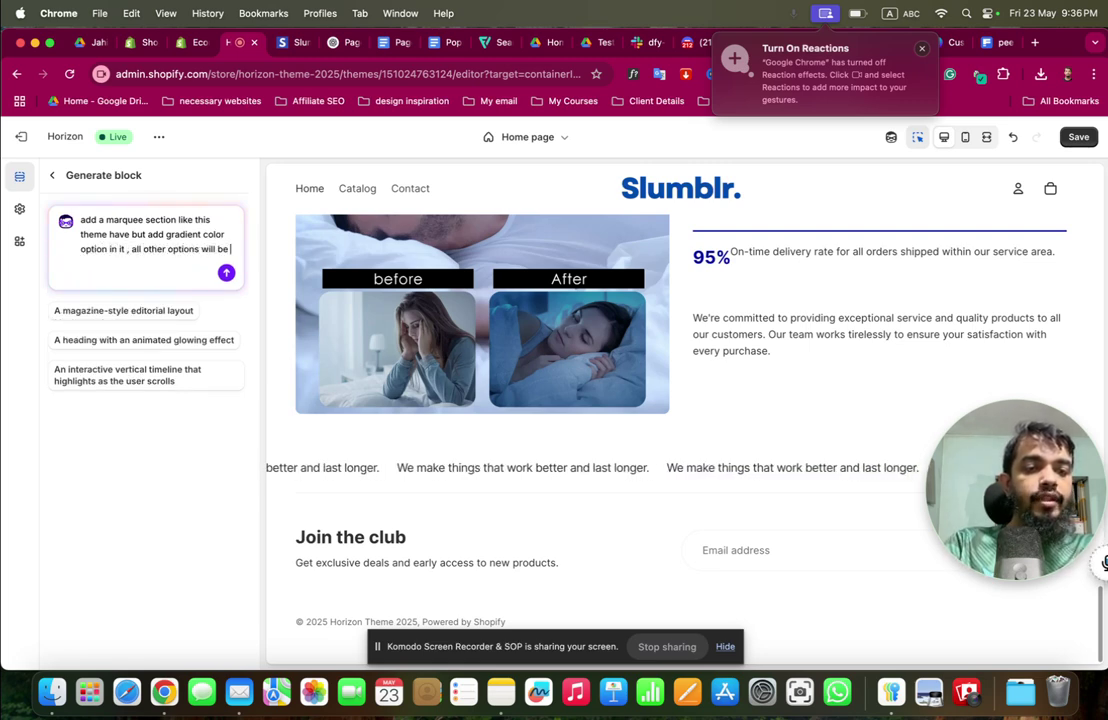
pyautogui.write('same like our theme have , only we')
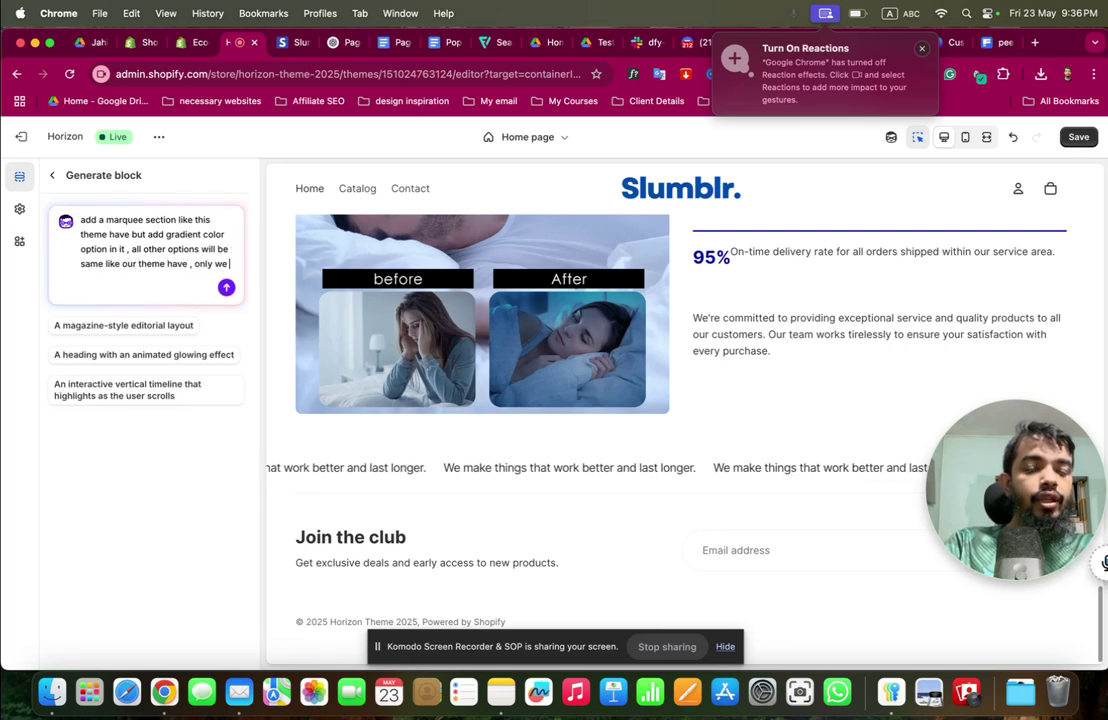
pyautogui.write('nee')
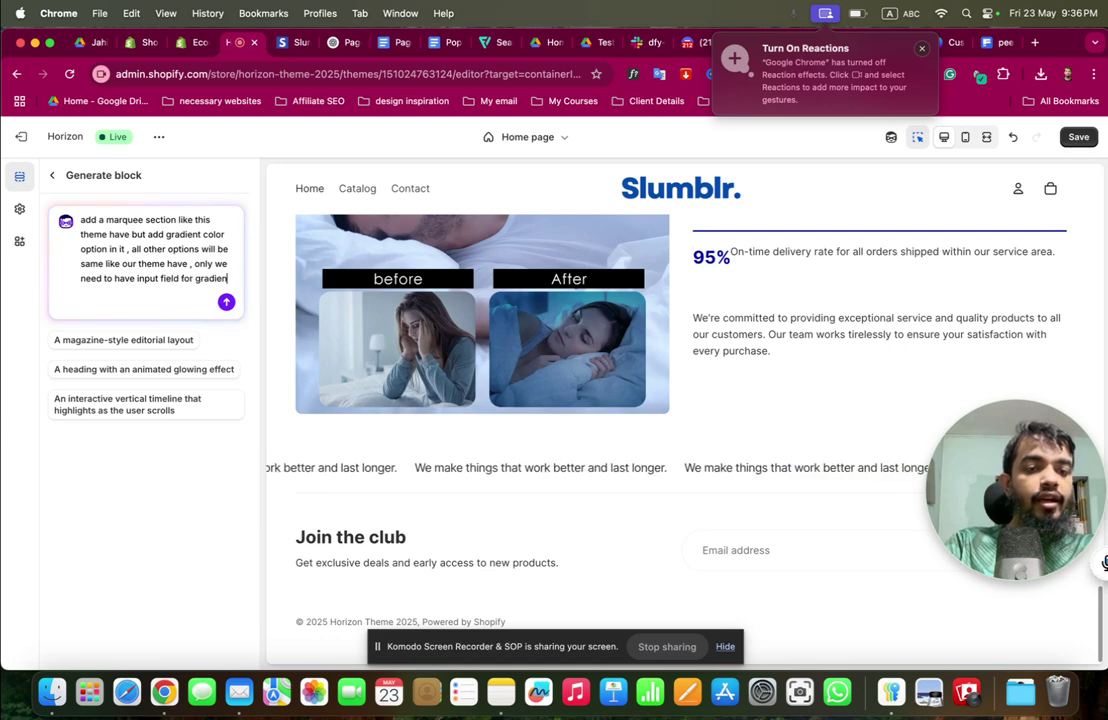
pyautogui.write('co')
pyautogui.press('Return')
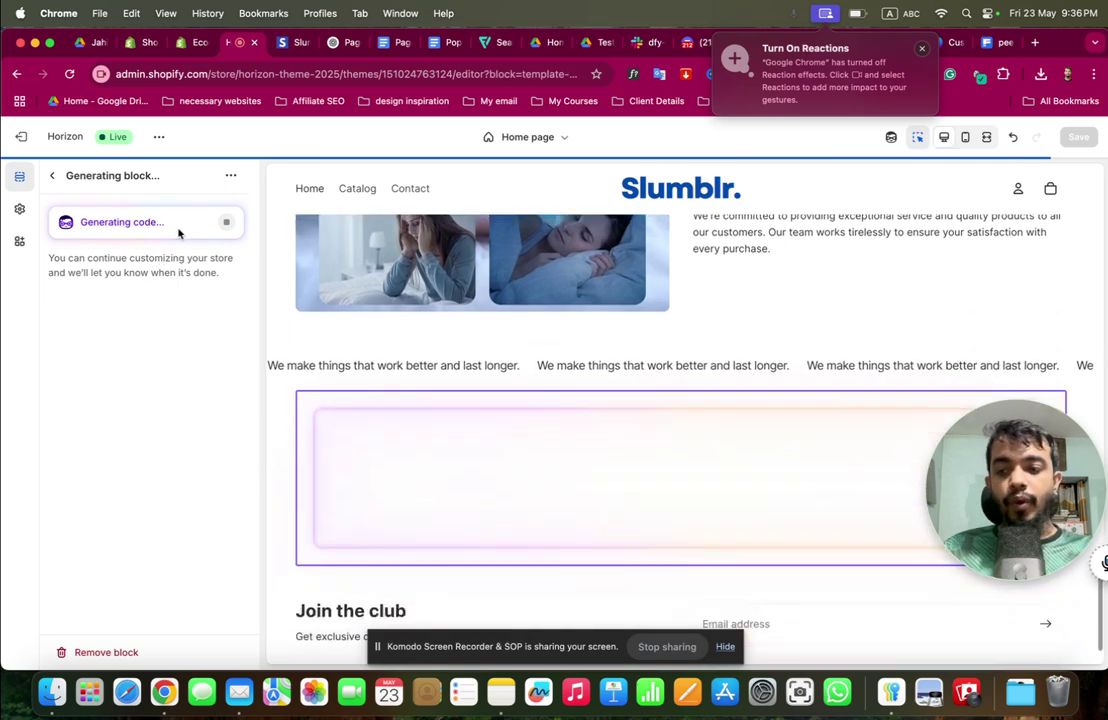
pyautogui.click(52, 175)
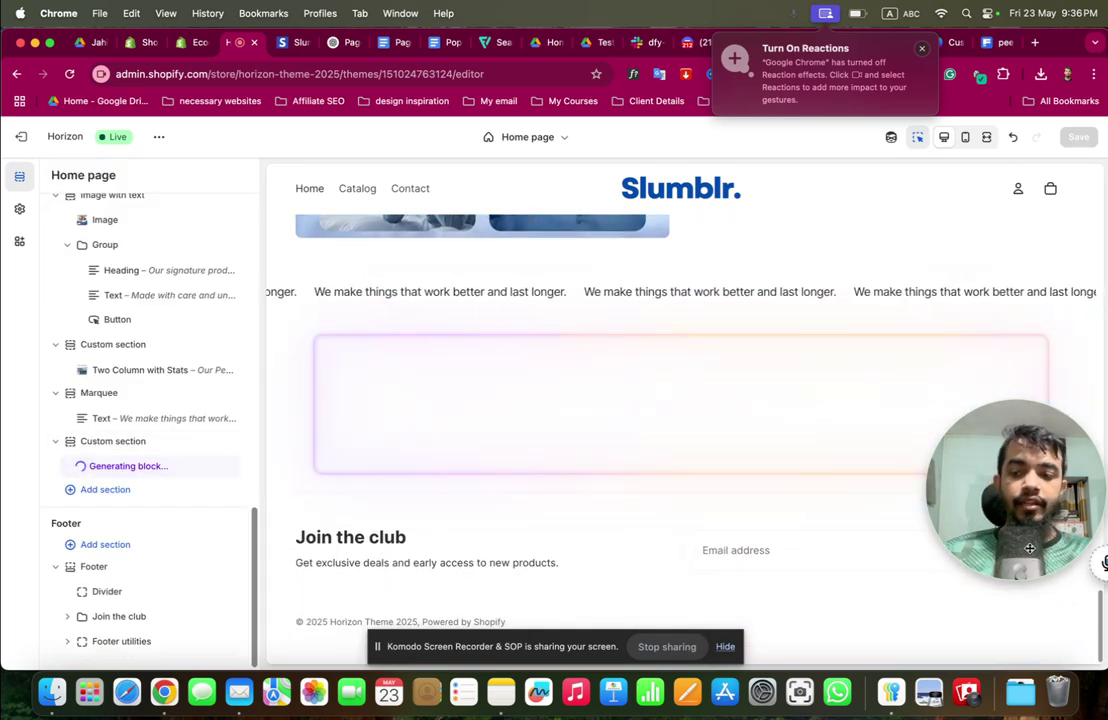
pyautogui.moveTo(1030, 508); pyautogui.dragTo(772, 568)
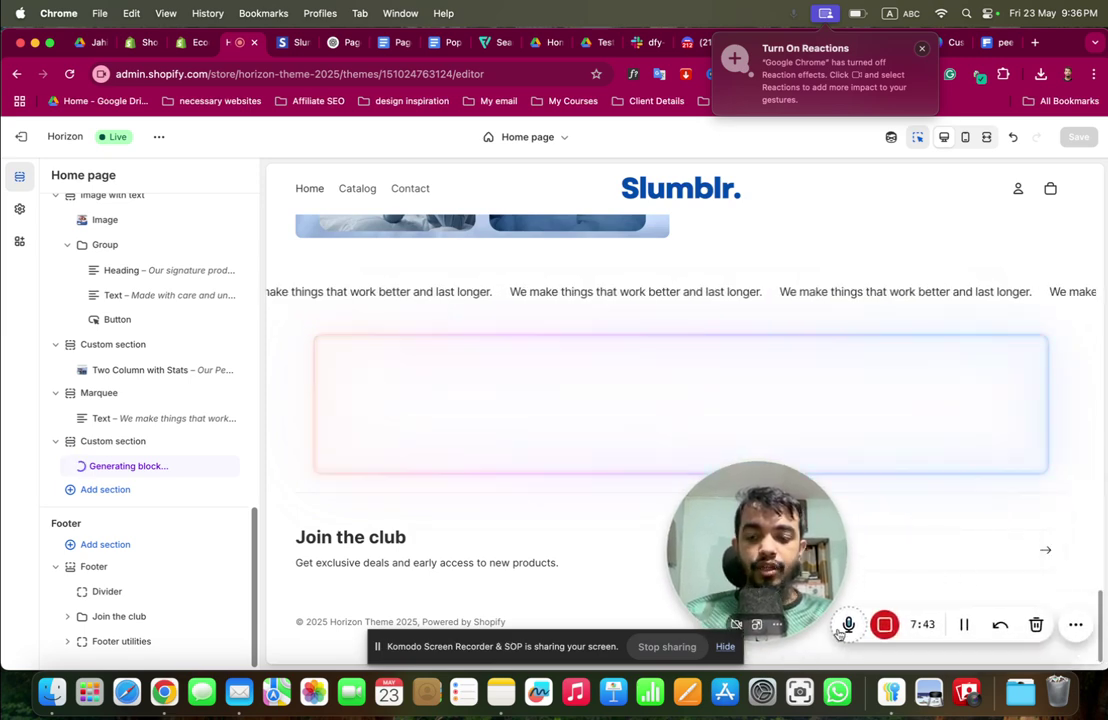
pyautogui.click(966, 625)
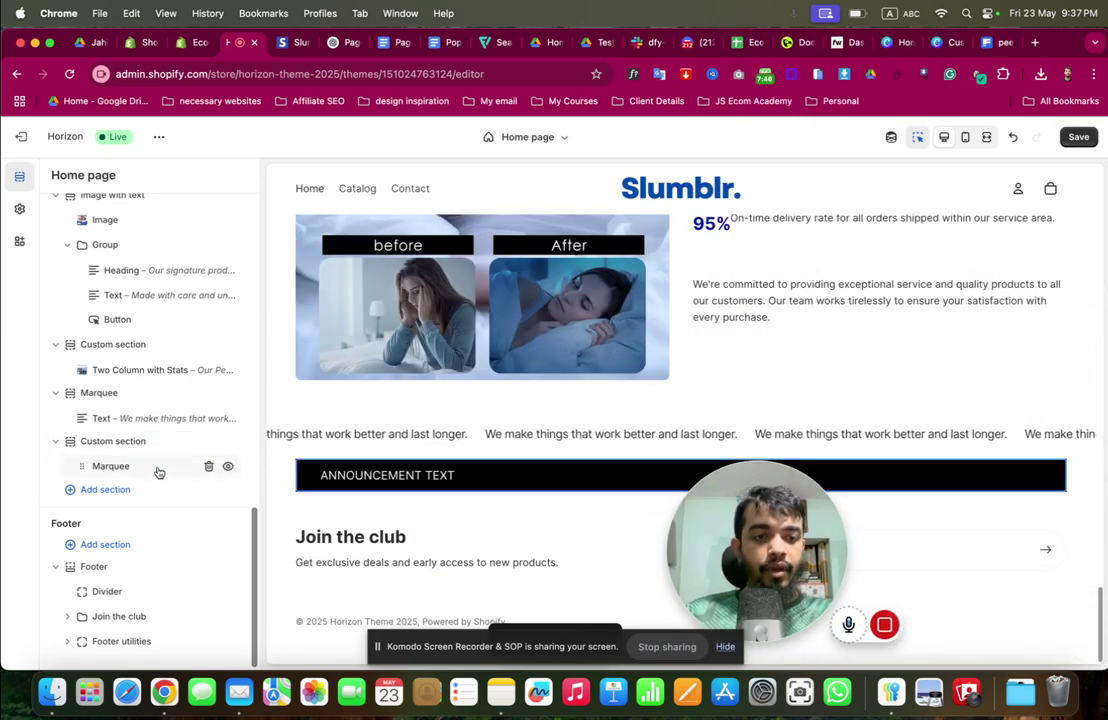
# Open the generated Marquee block in the custom section and review its text, behavior and style settings
pyautogui.click(158, 468)
pyautogui.scroll(-10, 160, 466)
pyautogui.scroll(10, 160, 500)
pyautogui.click(160, 412)
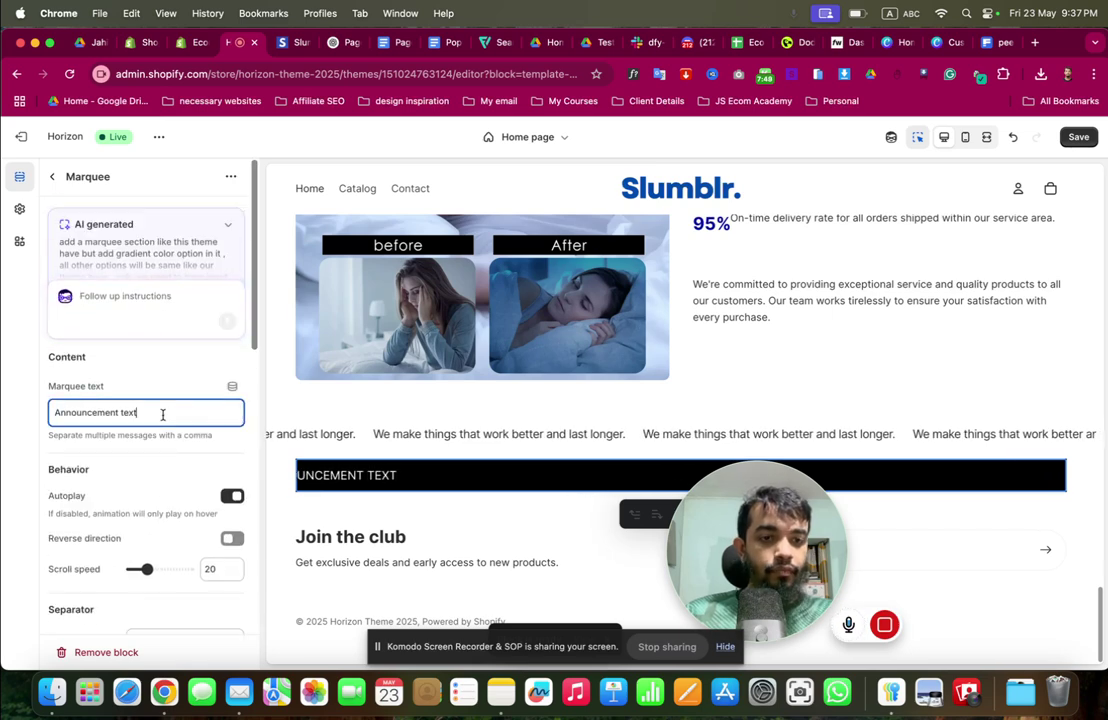
pyautogui.click(54, 178)
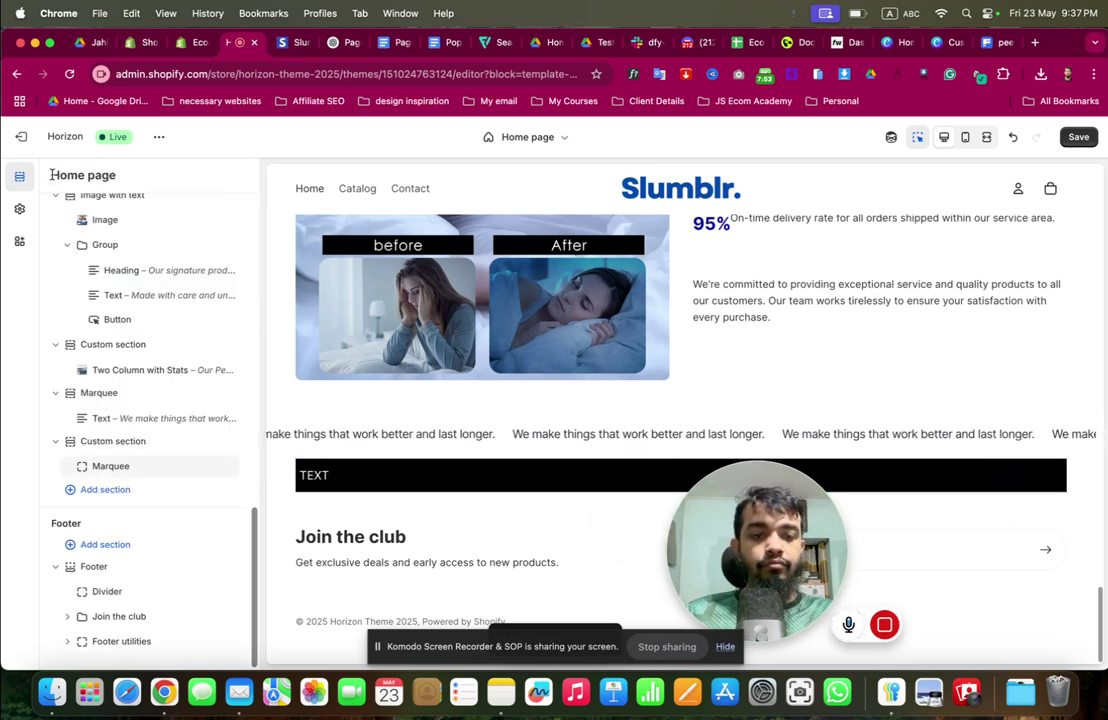
pyautogui.click(115, 474)
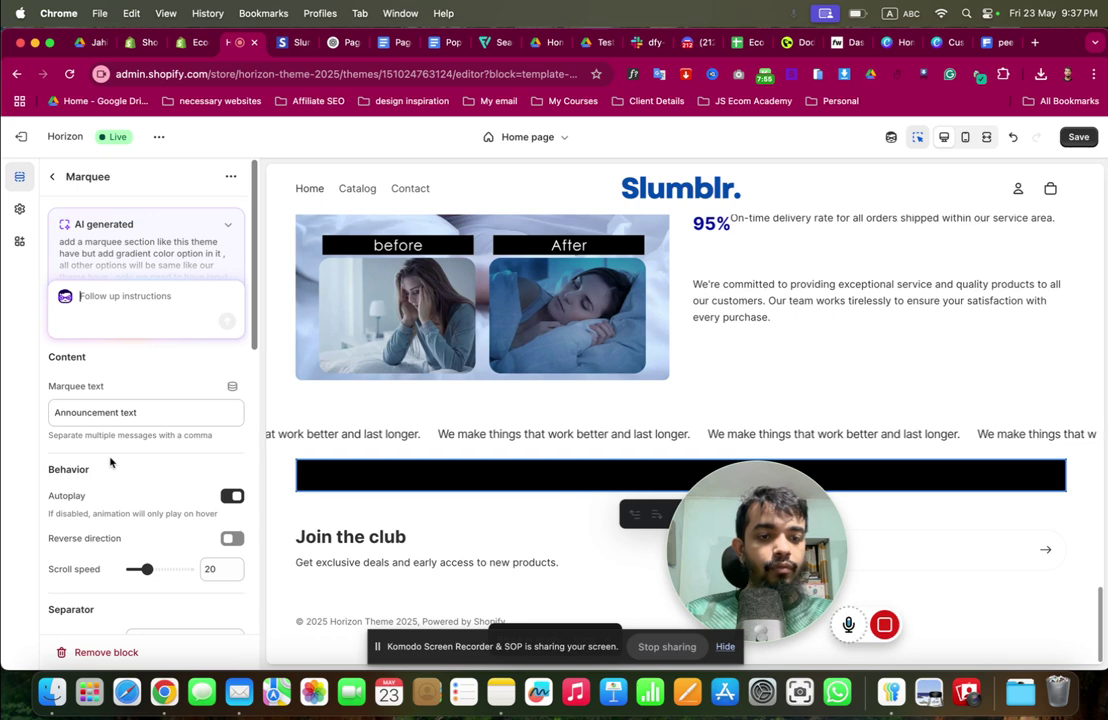
# Set the generated marquee's gradient color 1 to #FF0303
pyautogui.scroll(-8, 110, 455)
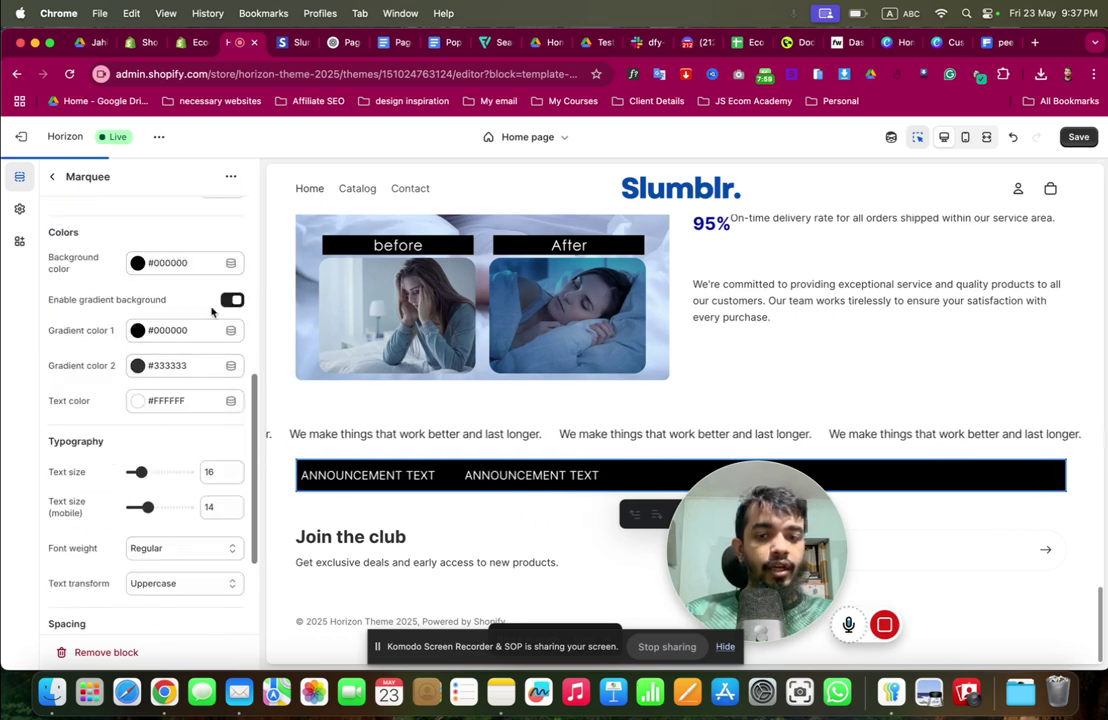
pyautogui.click(194, 334)
pyautogui.click(247, 355)
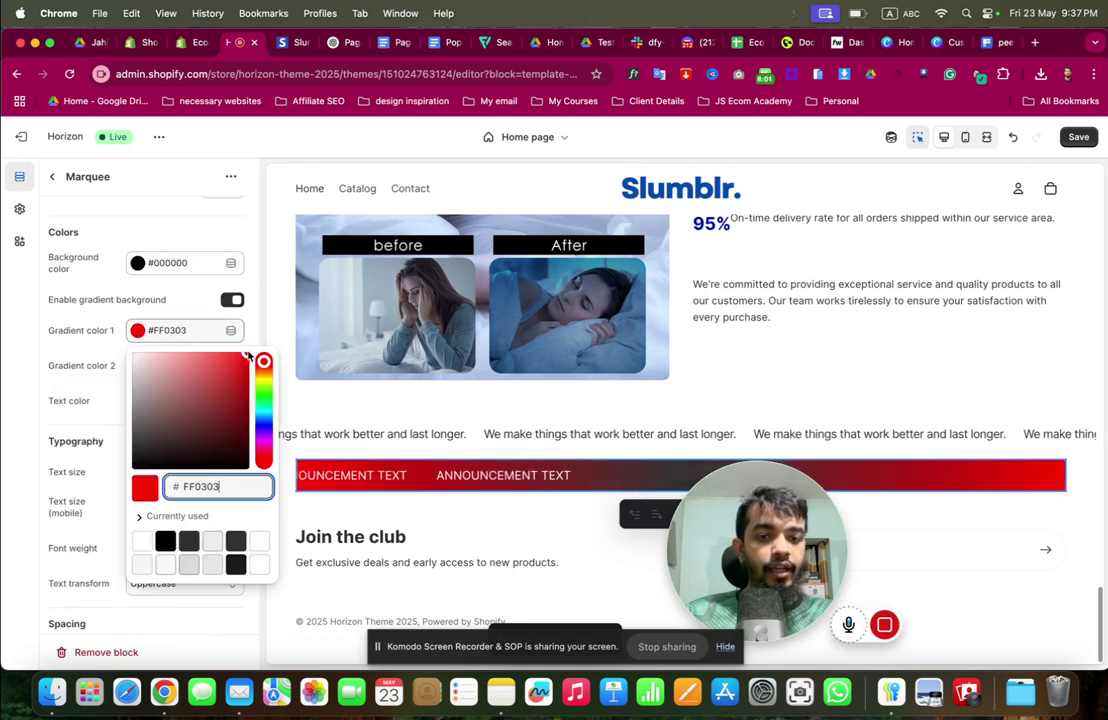
# Send a follow-up instruction to the AI-generated Marquee block asking for 3 text options in the marquee
pyautogui.scroll(3, 101, 332)
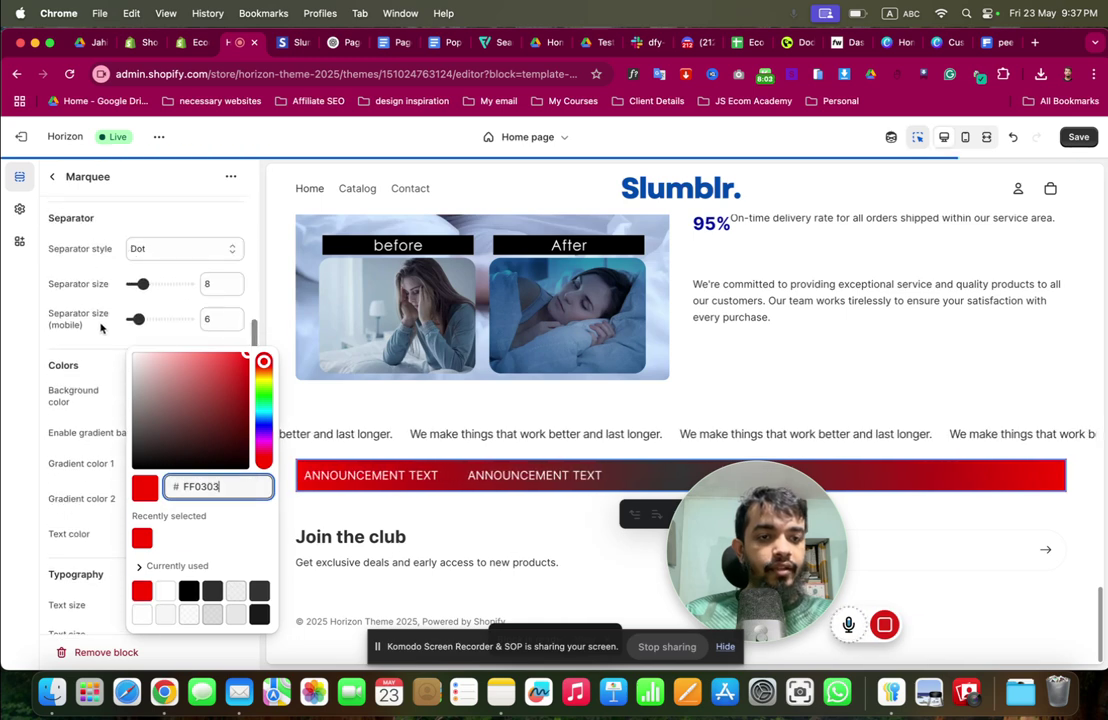
pyautogui.scroll(1, 101, 328)
pyautogui.click(99, 297)
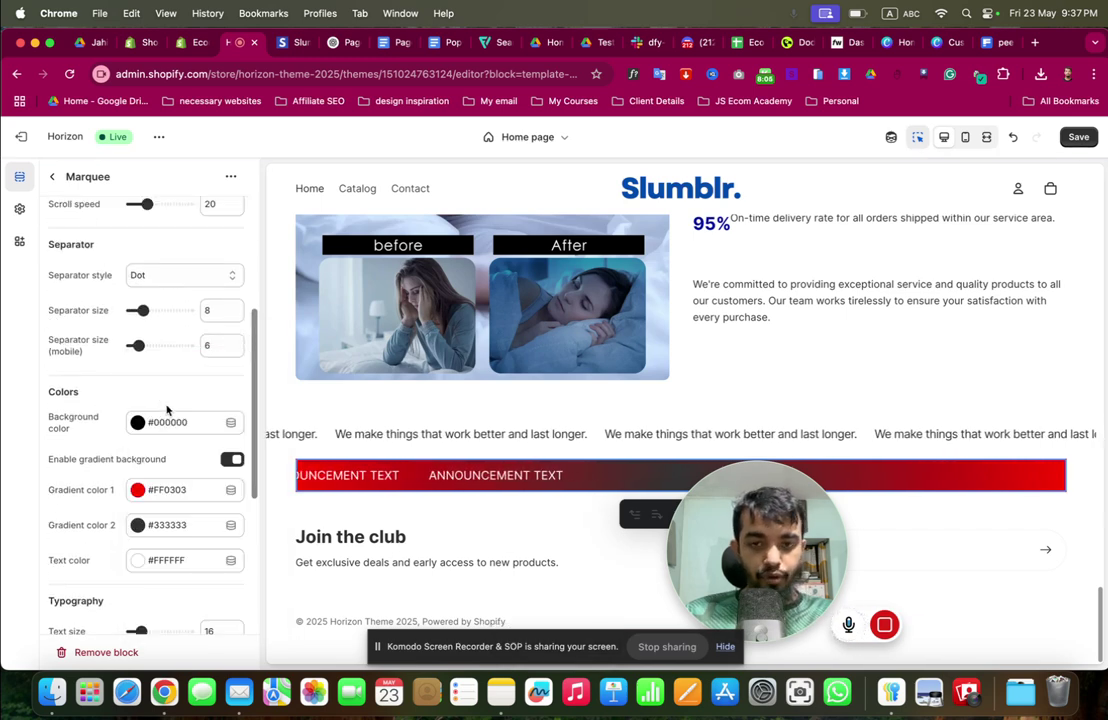
pyautogui.scroll(5, 159, 400)
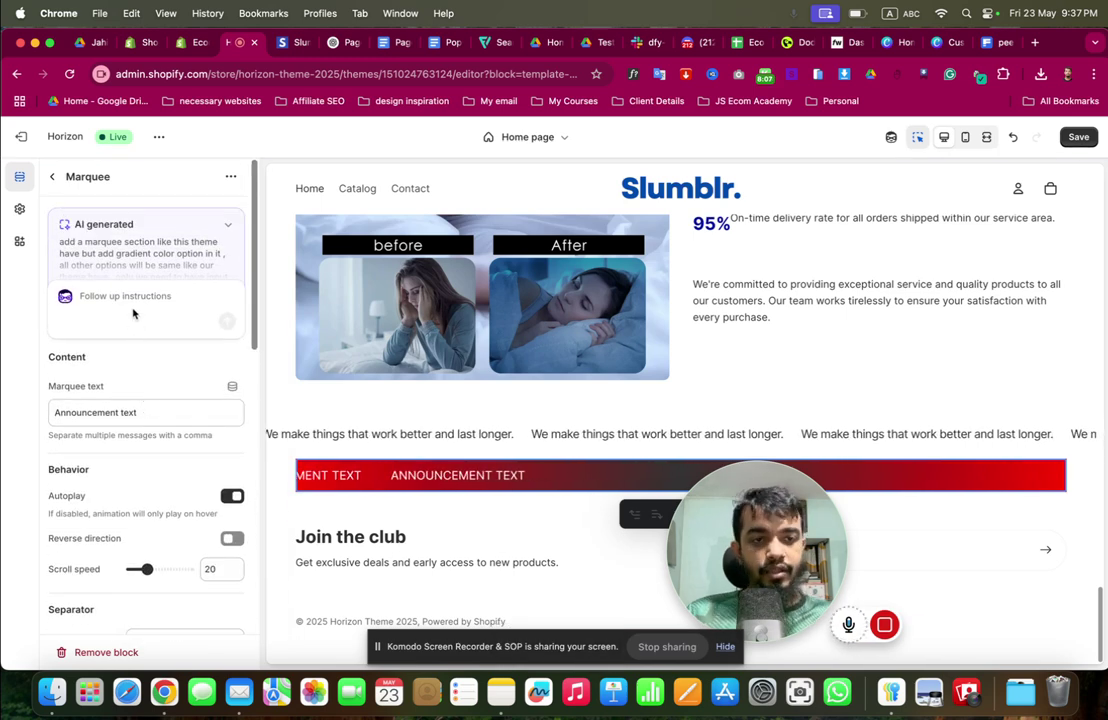
pyautogui.write('i need to have 3 tex')
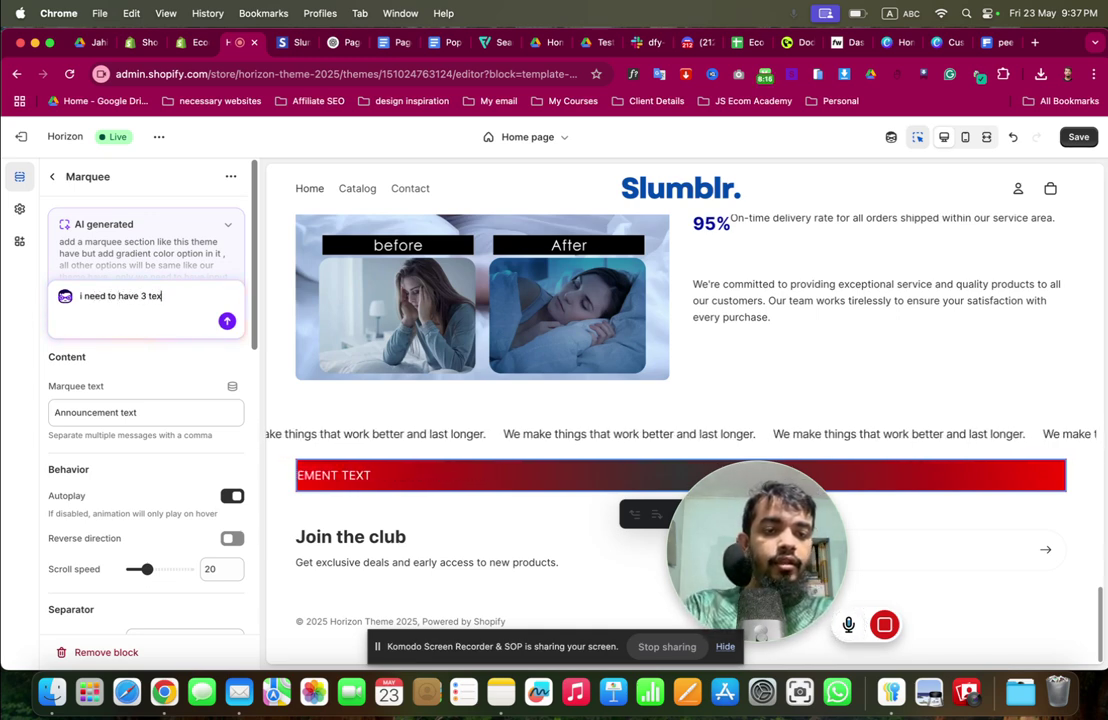
pyautogui.write('n the marqee')
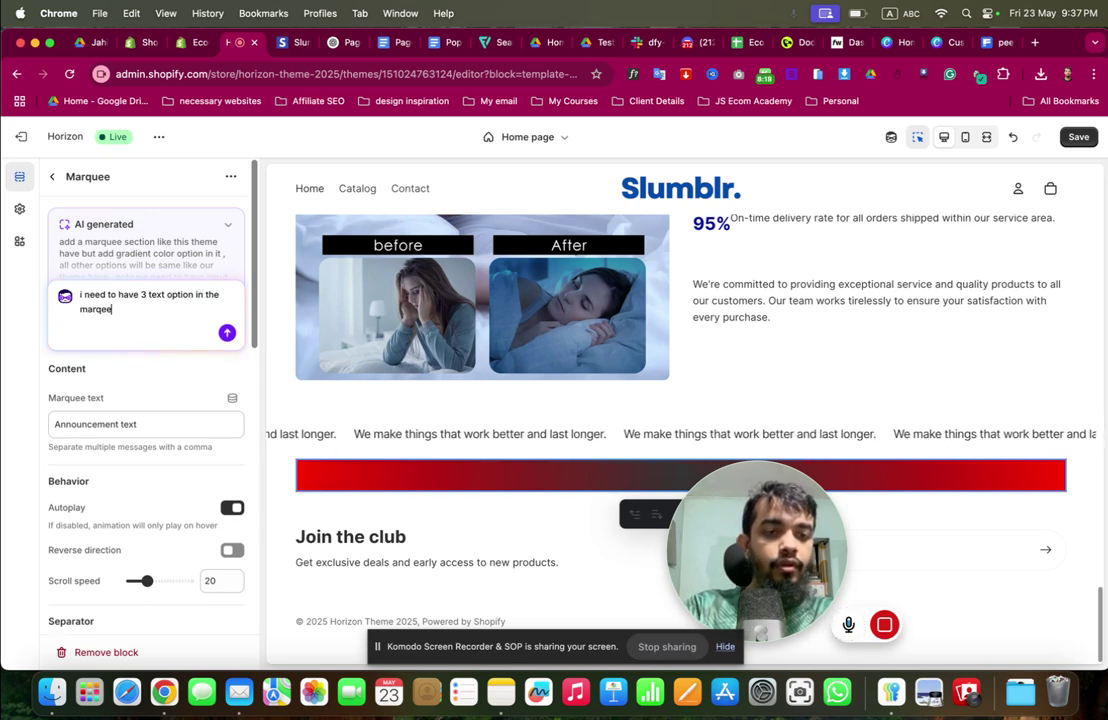
pyautogui.write('uee')
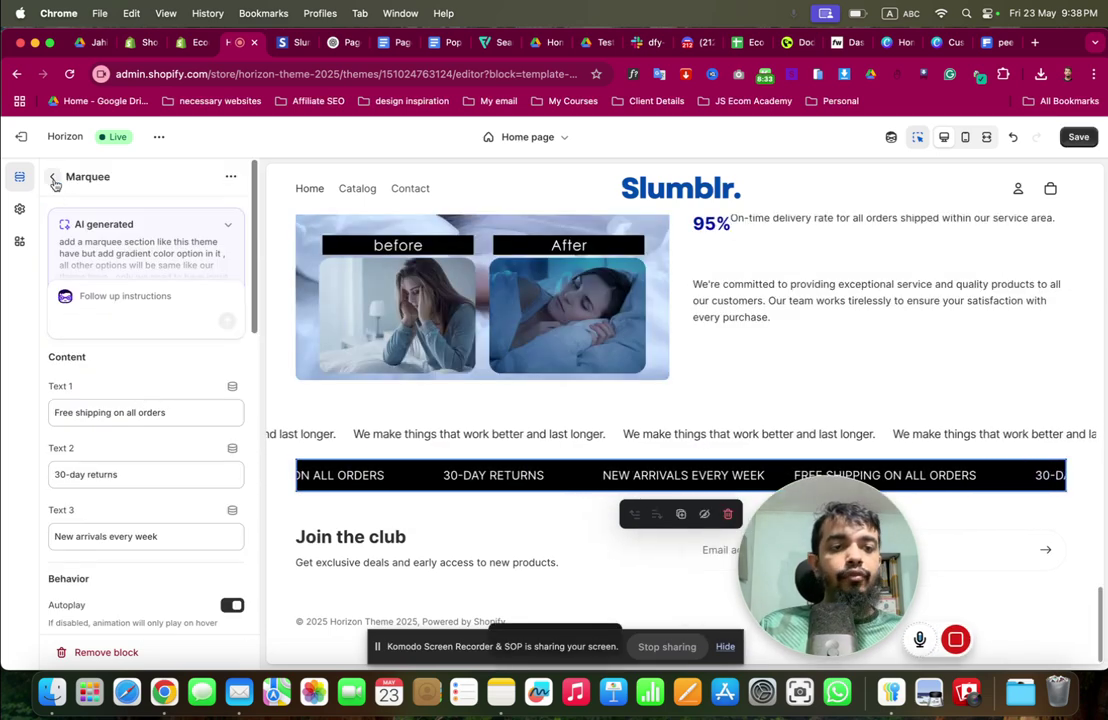
# Set the width of the custom section holding the generated marquee to Full, and preview it in the fullscreen view
pyautogui.click(53, 177)
pyautogui.click(118, 442)
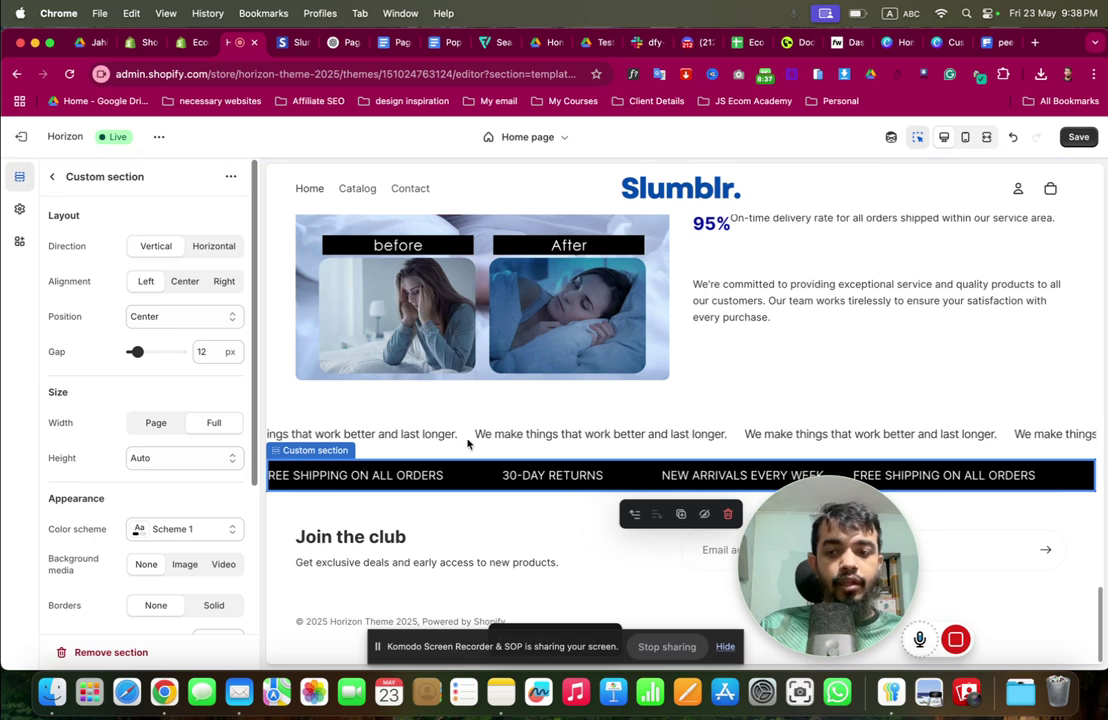
pyautogui.click(986, 137)
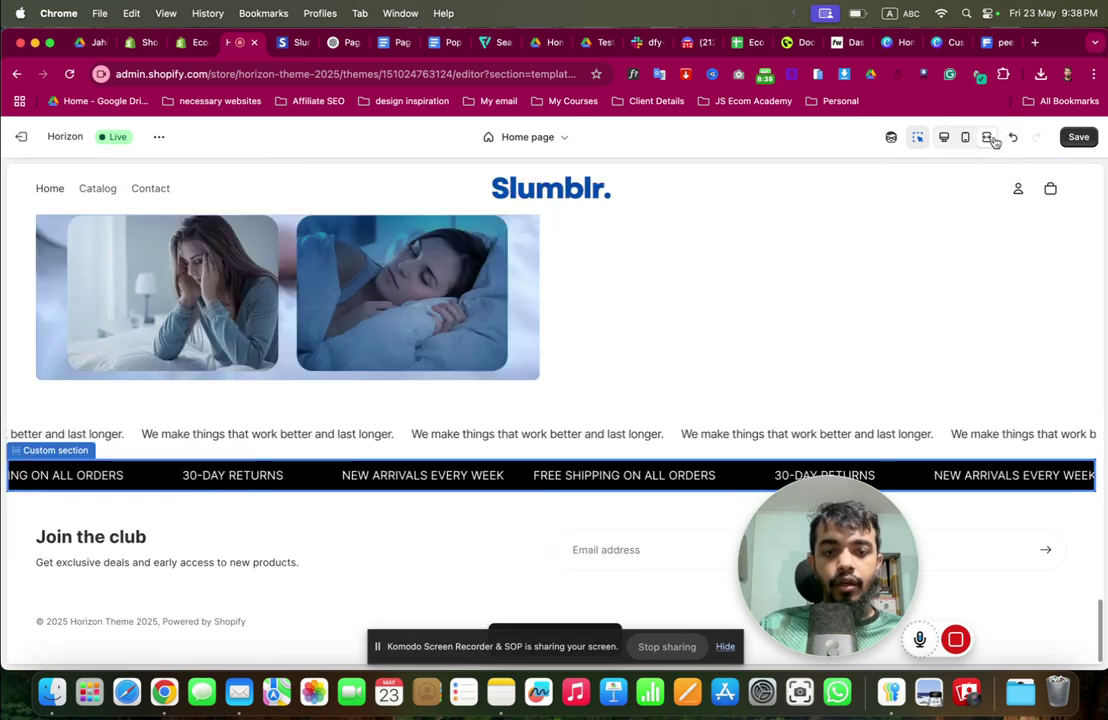
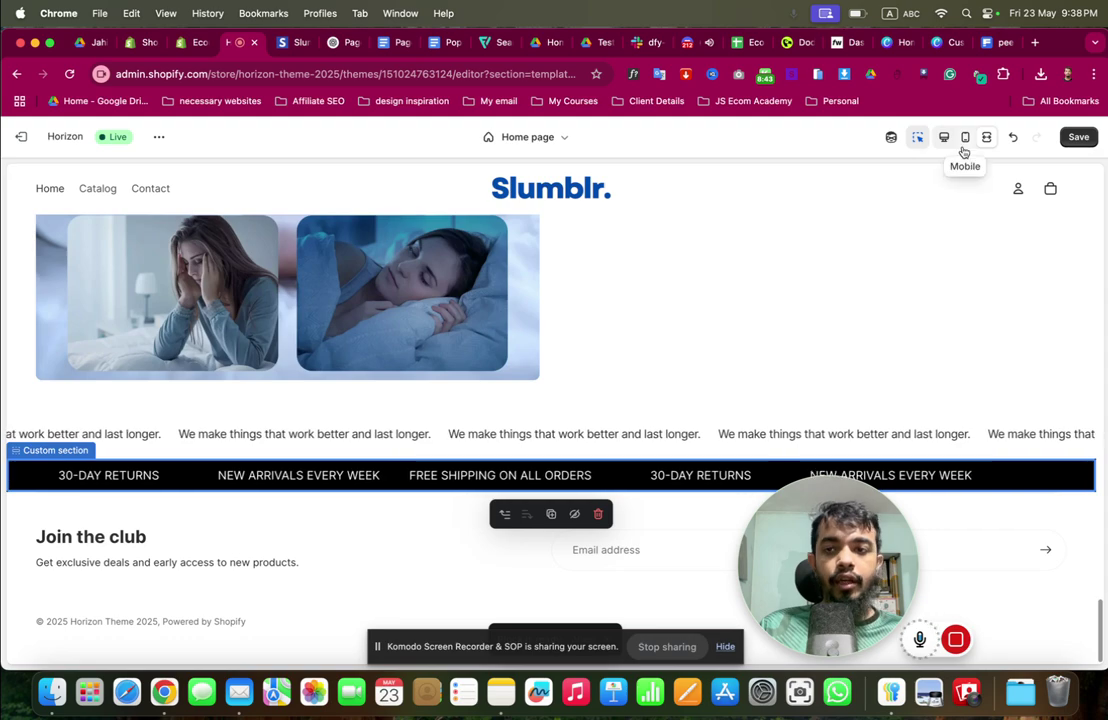
pyautogui.click(938, 142)
# Inspect the Two Column with Stats block and the text settings of the theme's Marquee section
pyautogui.scroll(5, 685, 371)
pyautogui.click(697, 403)
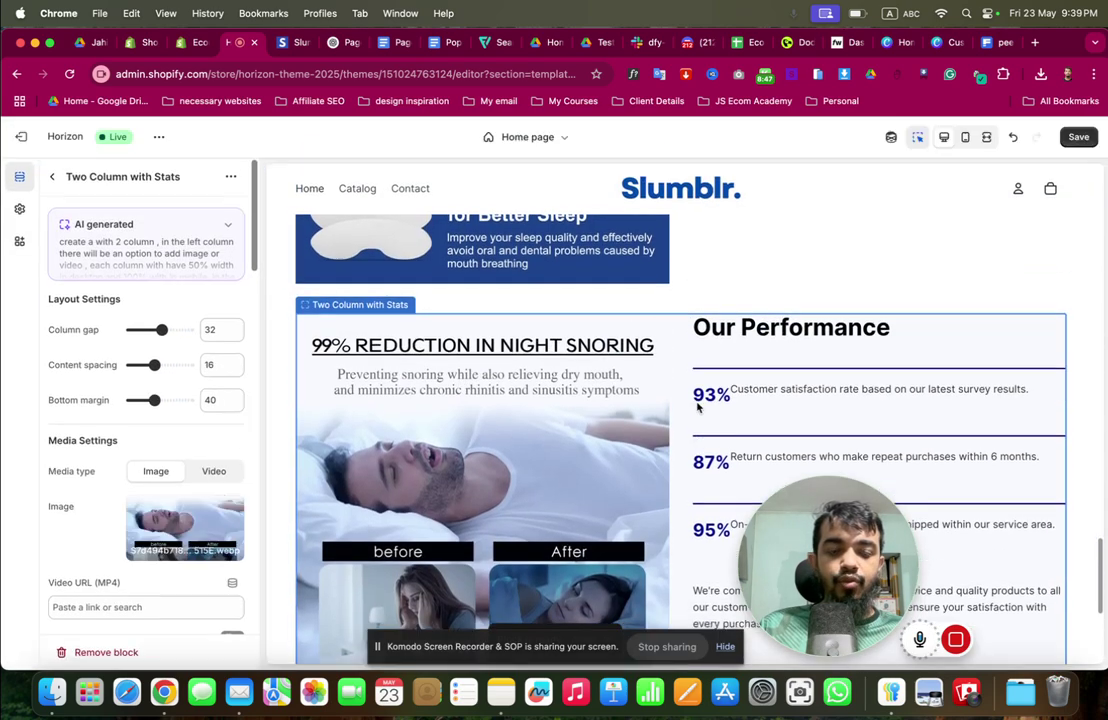
pyautogui.scroll(-2, 94, 232)
pyautogui.scroll(2, 82, 220)
pyautogui.click(53, 179)
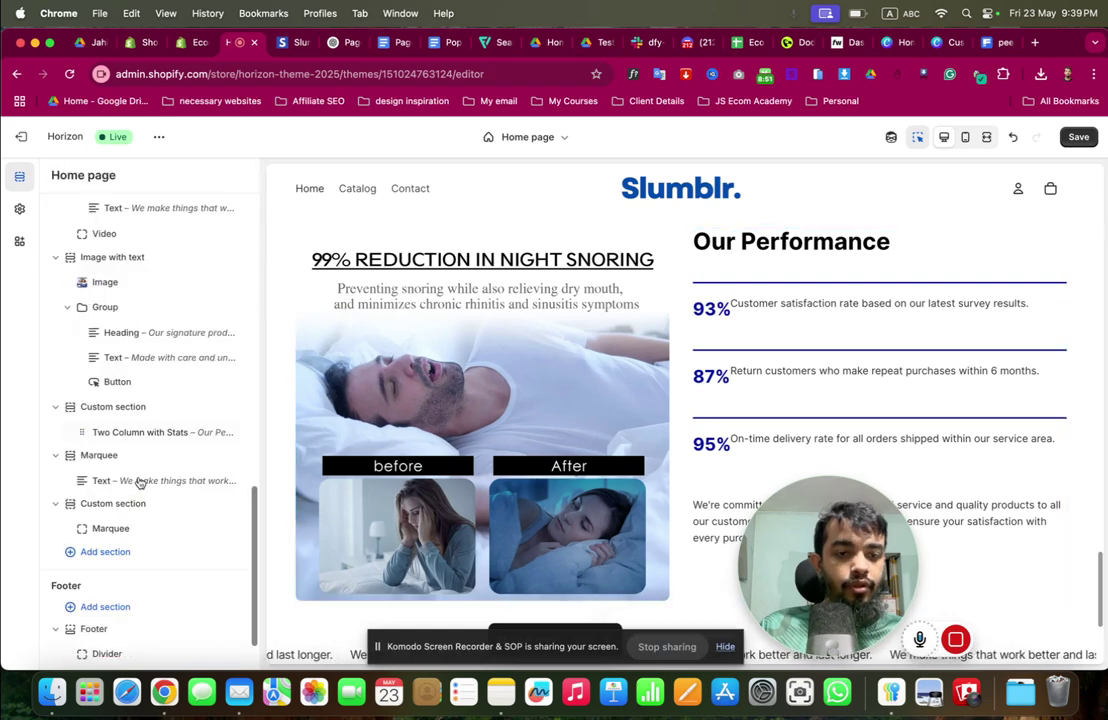
pyautogui.click(140, 480)
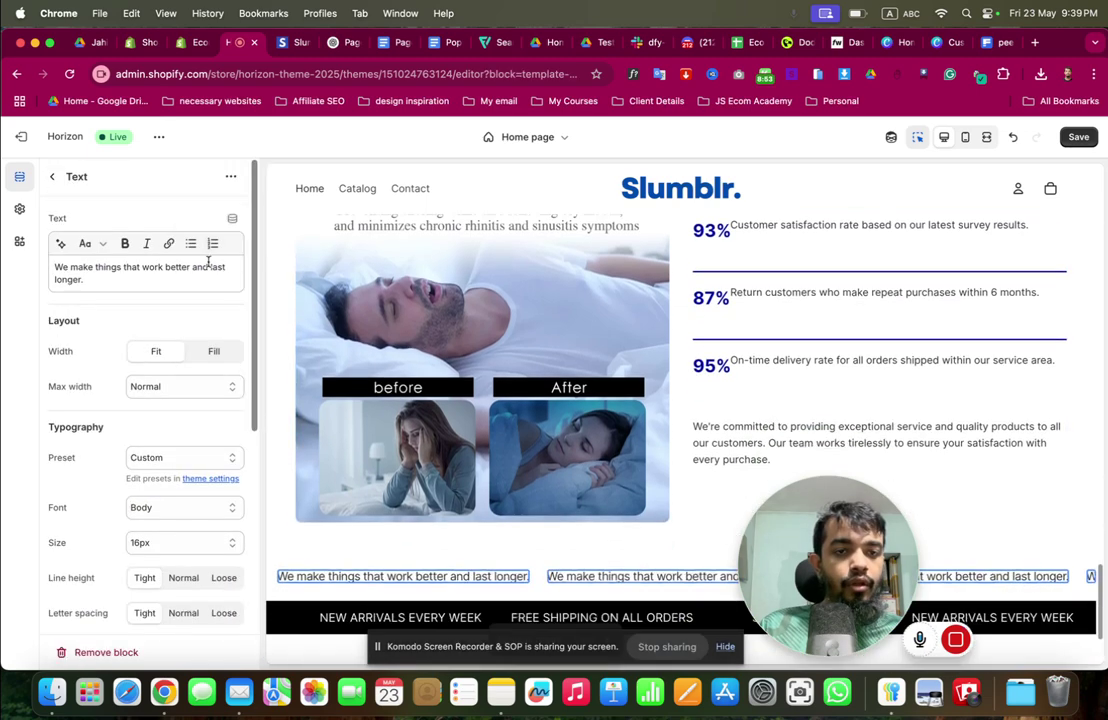
pyautogui.click(53, 177)
pyautogui.click(128, 482)
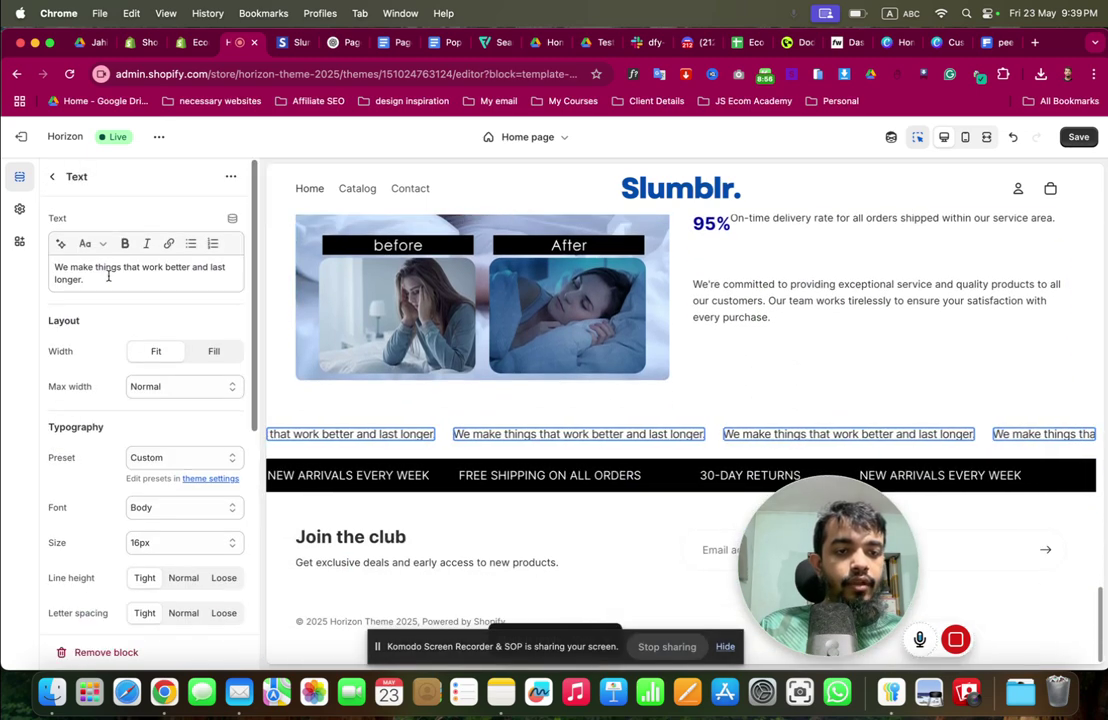
pyautogui.click(53, 177)
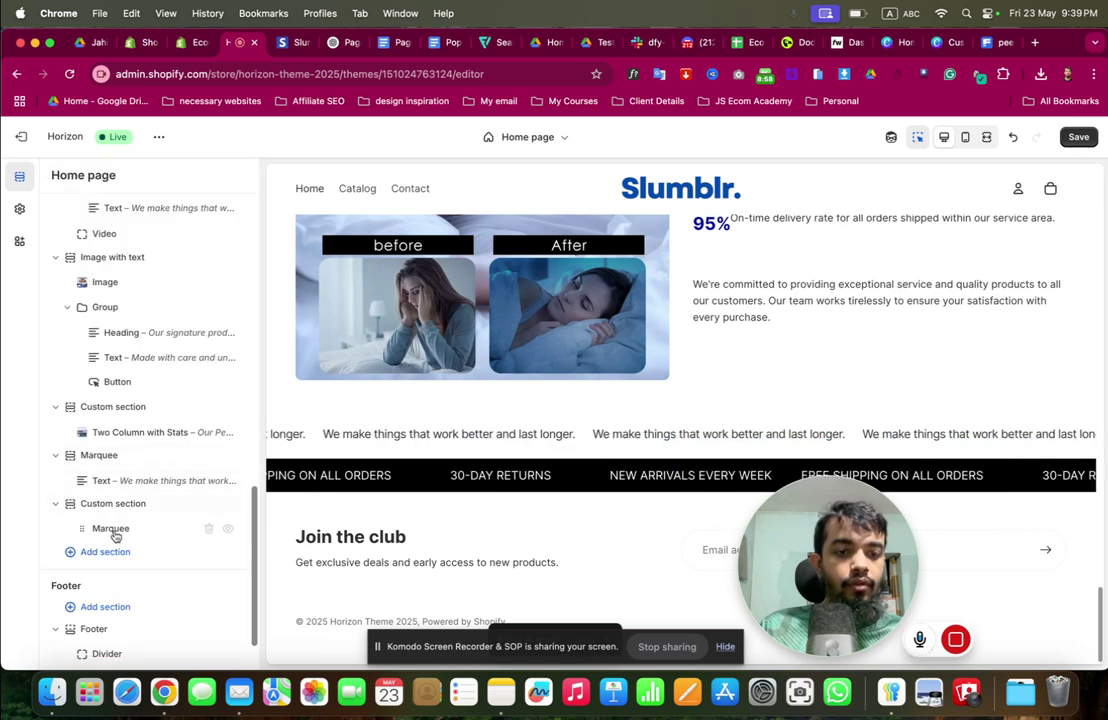
# Expand the AI prompt of the Two Column with Stats block and copy its full text
pyautogui.click(130, 432)
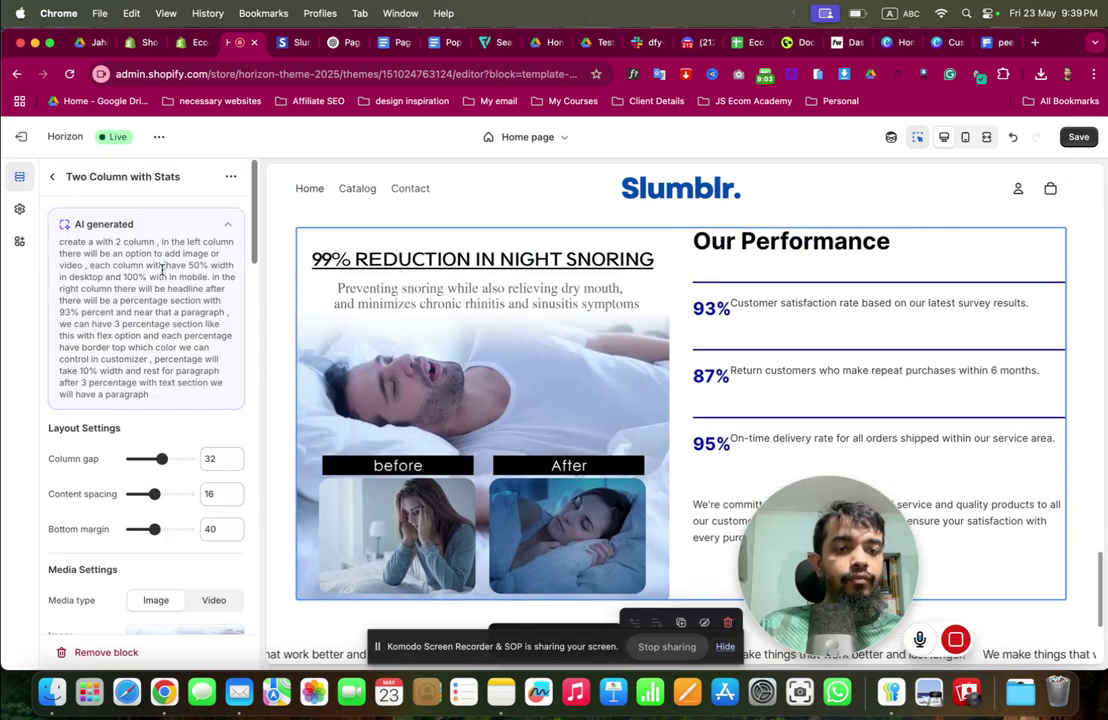
pyautogui.tripleClick(162, 270)
pyautogui.rightClick(162, 270)
pyautogui.click(183, 301)
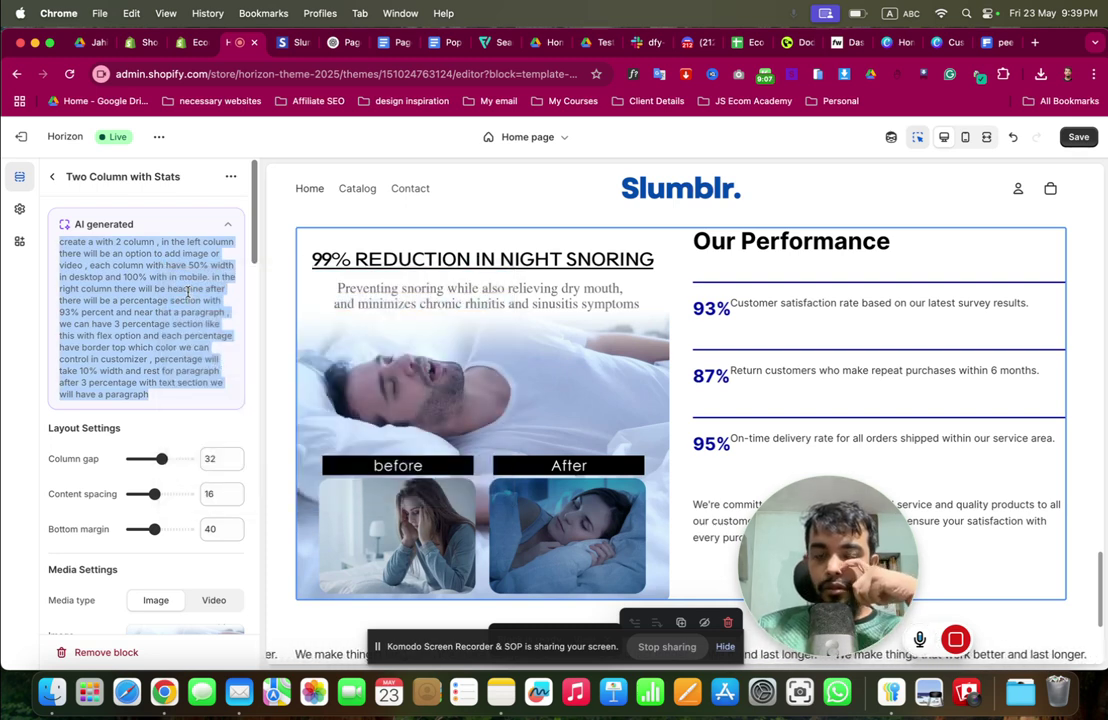
# Start generating a new block below Two Column with Stats and paste the copied prompt as its description
pyautogui.click(53, 180)
pyautogui.click(136, 555)
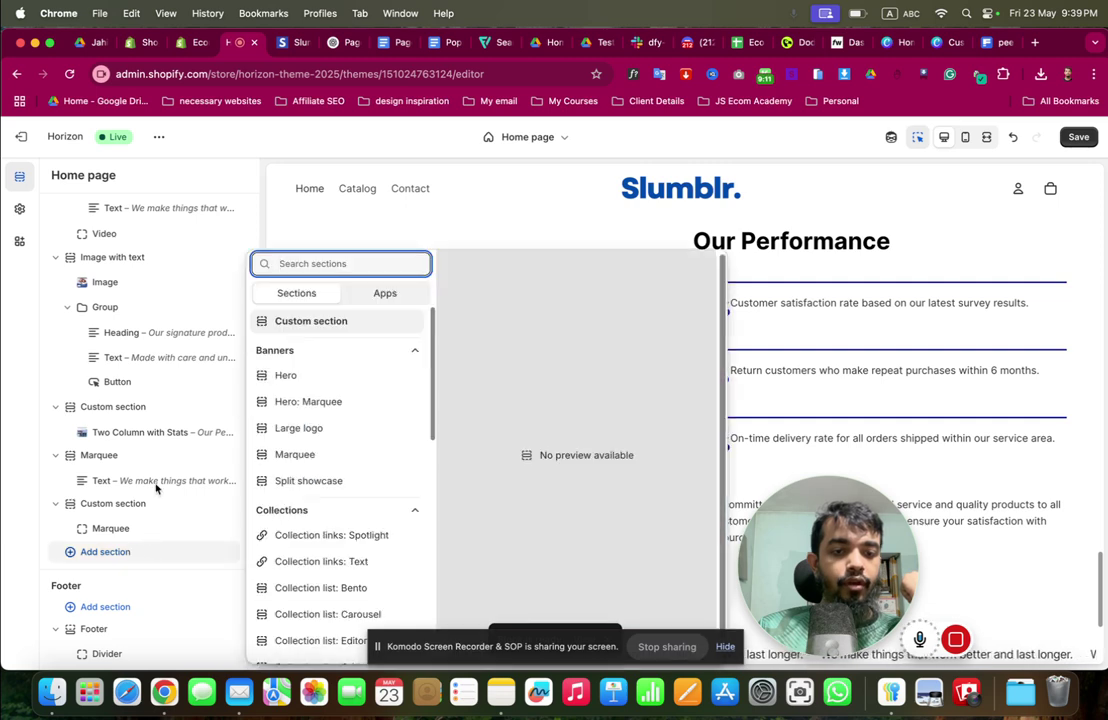
pyautogui.press('Escape')
pyautogui.click(155, 444)
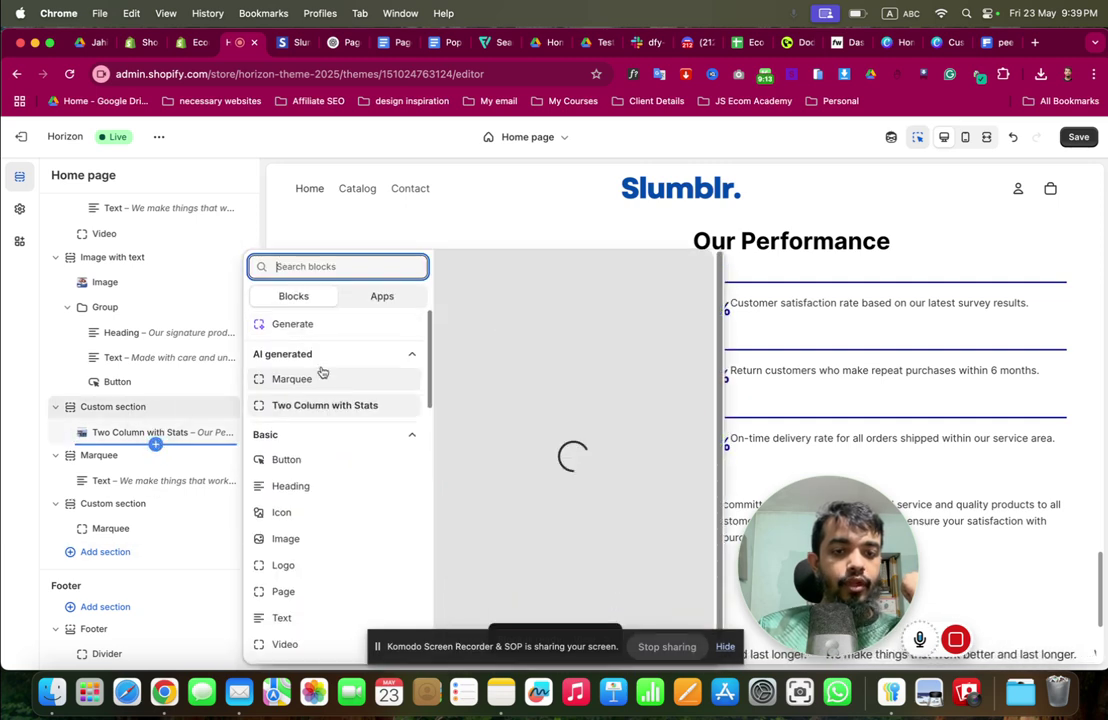
pyautogui.click(322, 328)
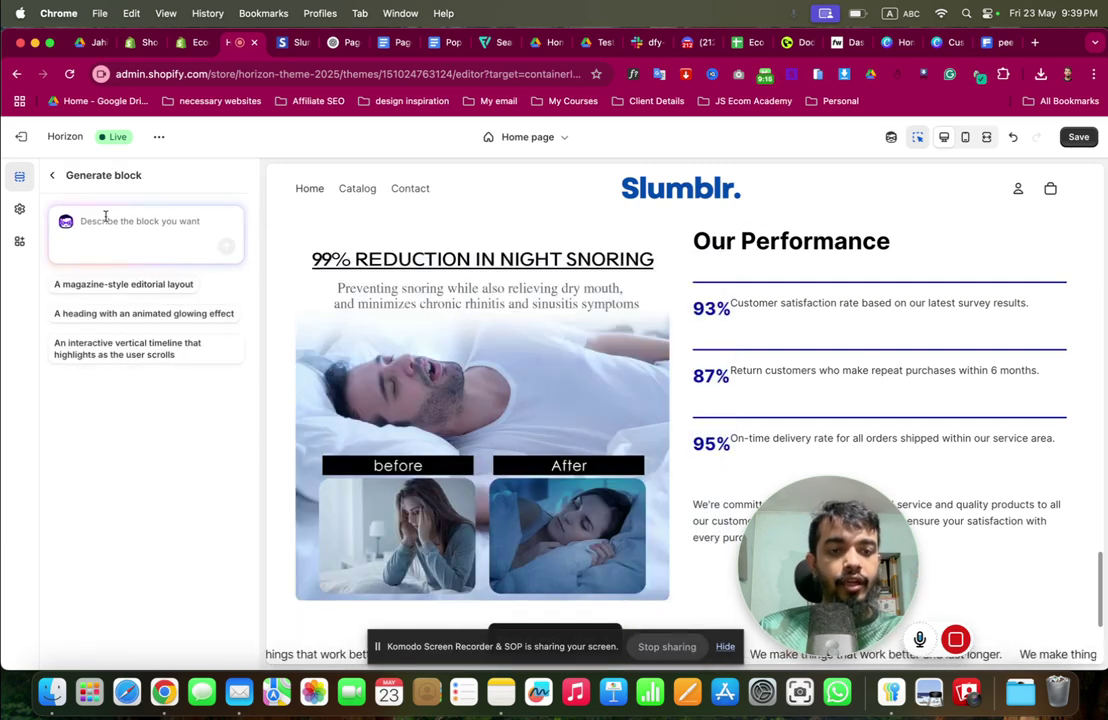
pyautogui.press('super+v')
# Add to the prompt, after "flex option", that percentage text will be inside a box like the percentage got loaded
pyautogui.scroll(5, 125, 315)
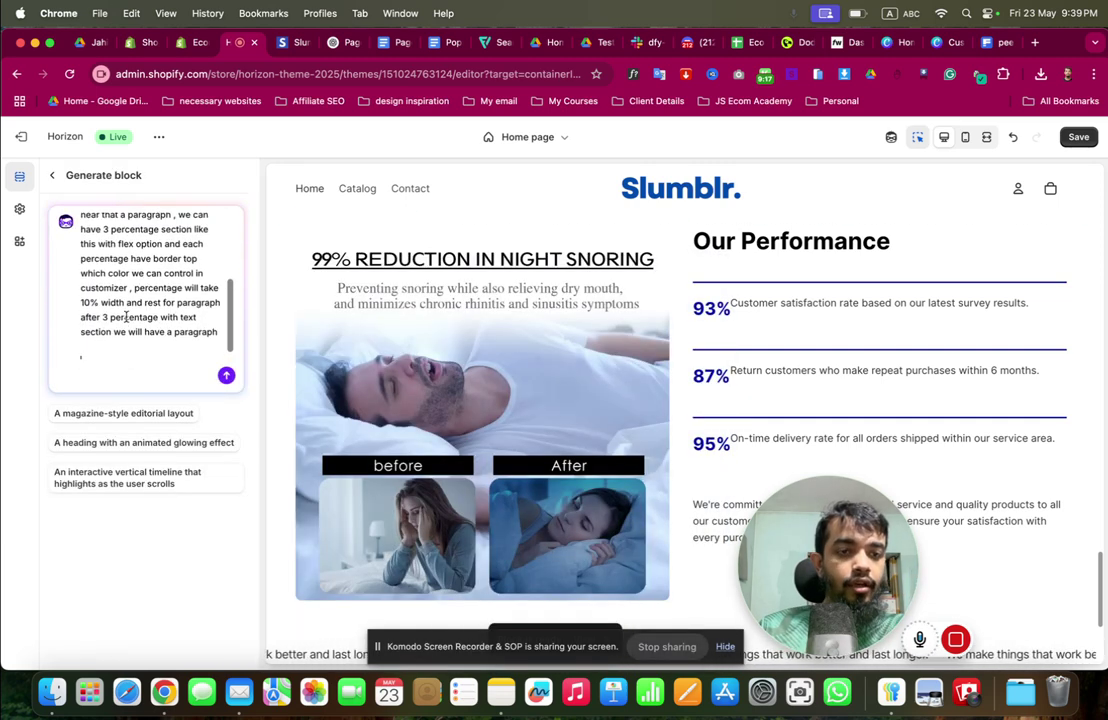
pyautogui.scroll(-4, 125, 315)
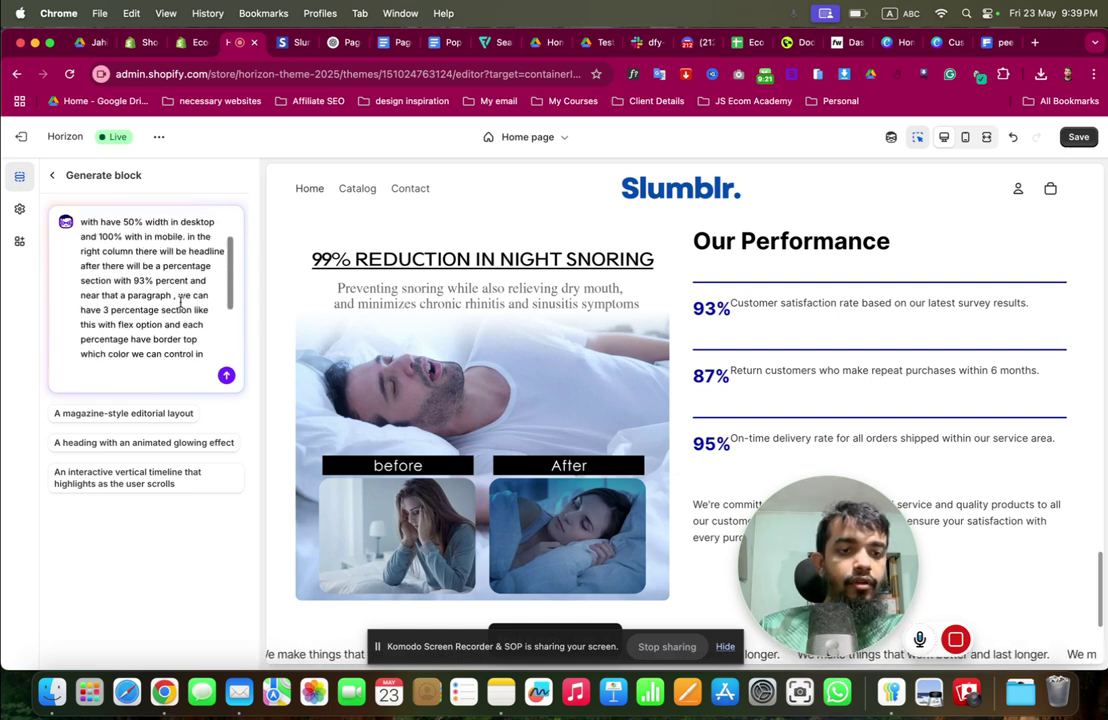
pyautogui.scroll(-2, 160, 325)
pyautogui.click(166, 300)
pyautogui.write(', wher')
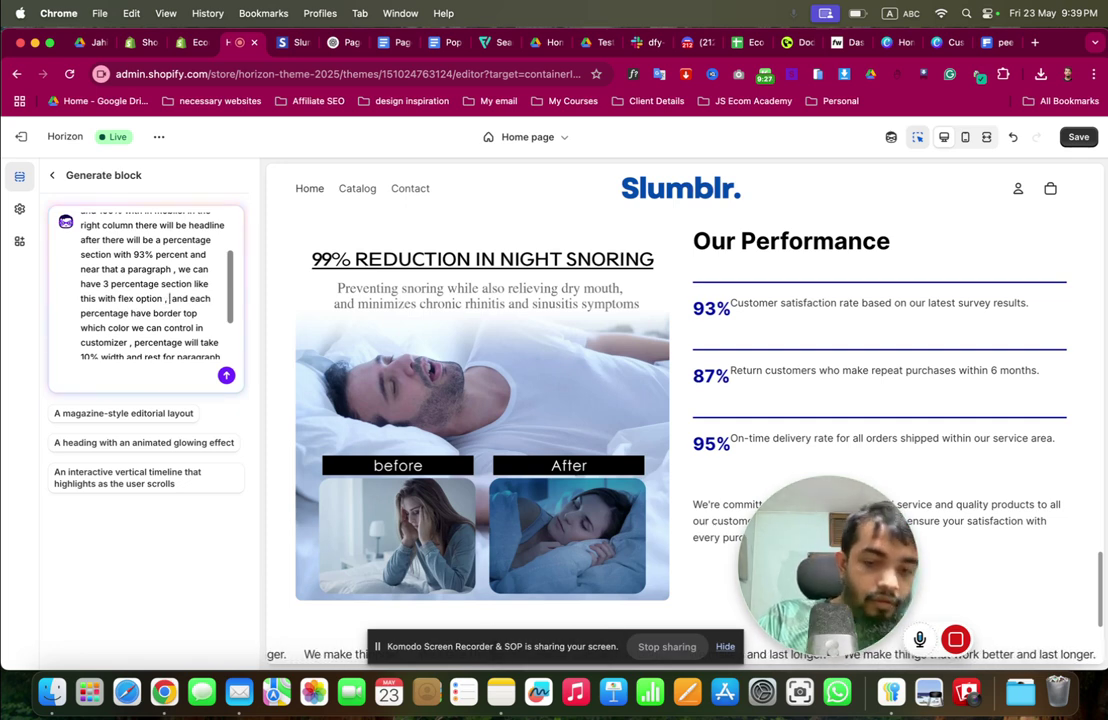
pyautogui.write('e perce')
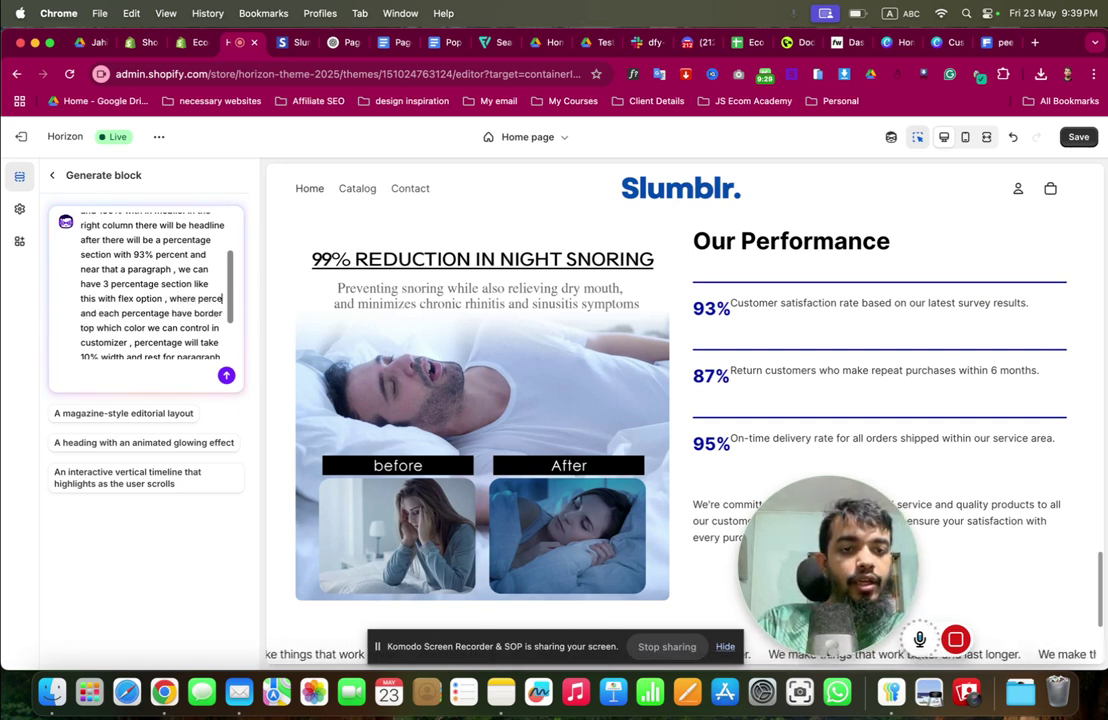
pyautogui.write('n')
pyautogui.write('tage wil')
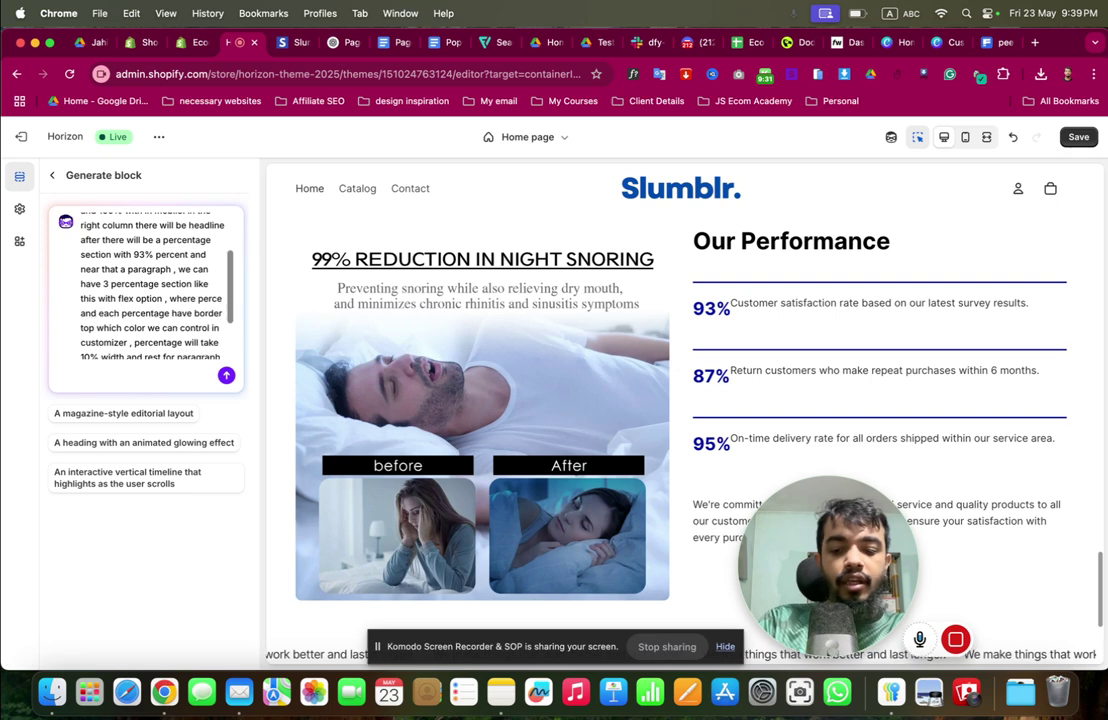
pyautogui.write('l be inside')
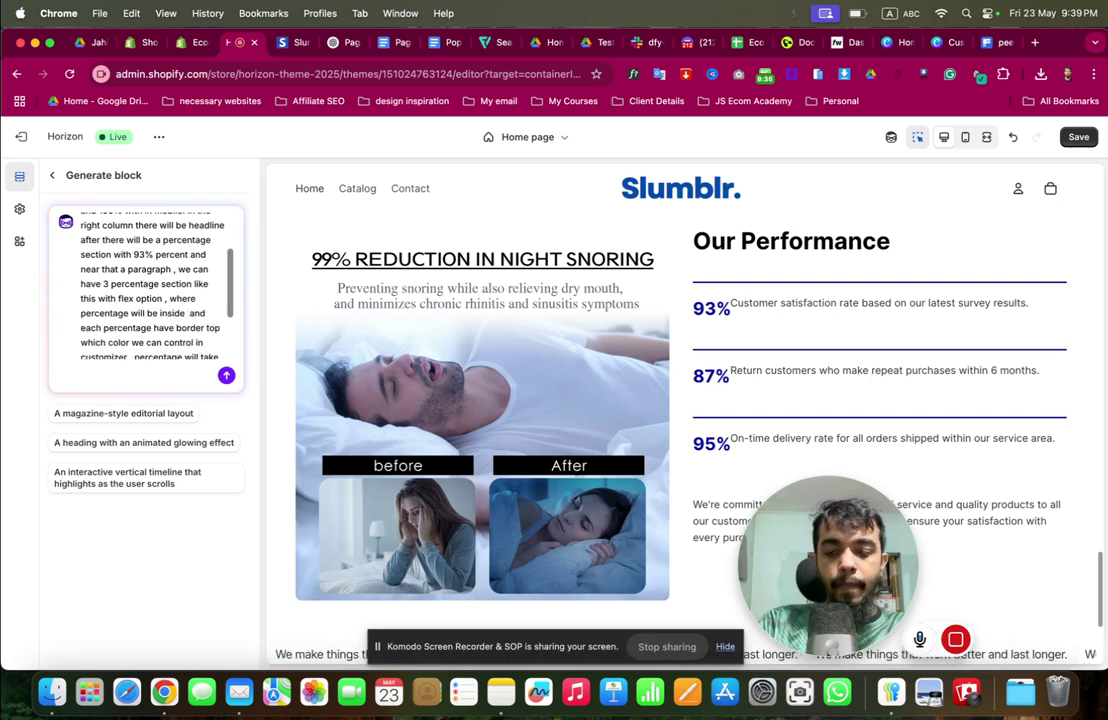
pyautogui.write(' a box like a the perce')
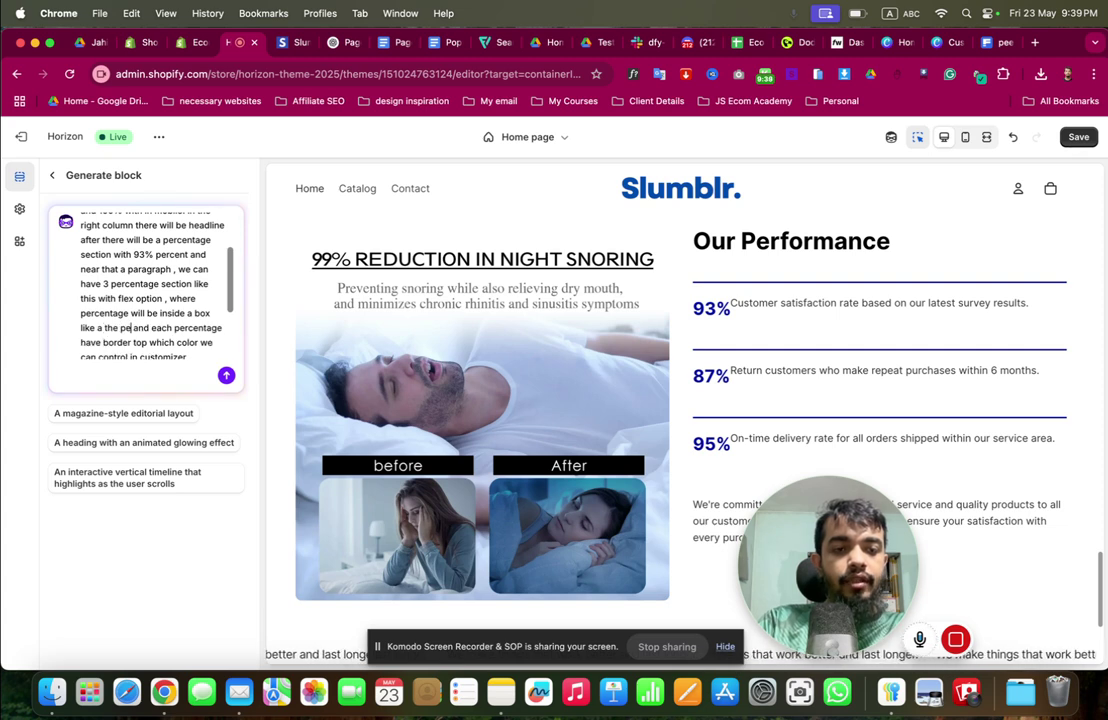
pyautogui.write('ntage got loaded')
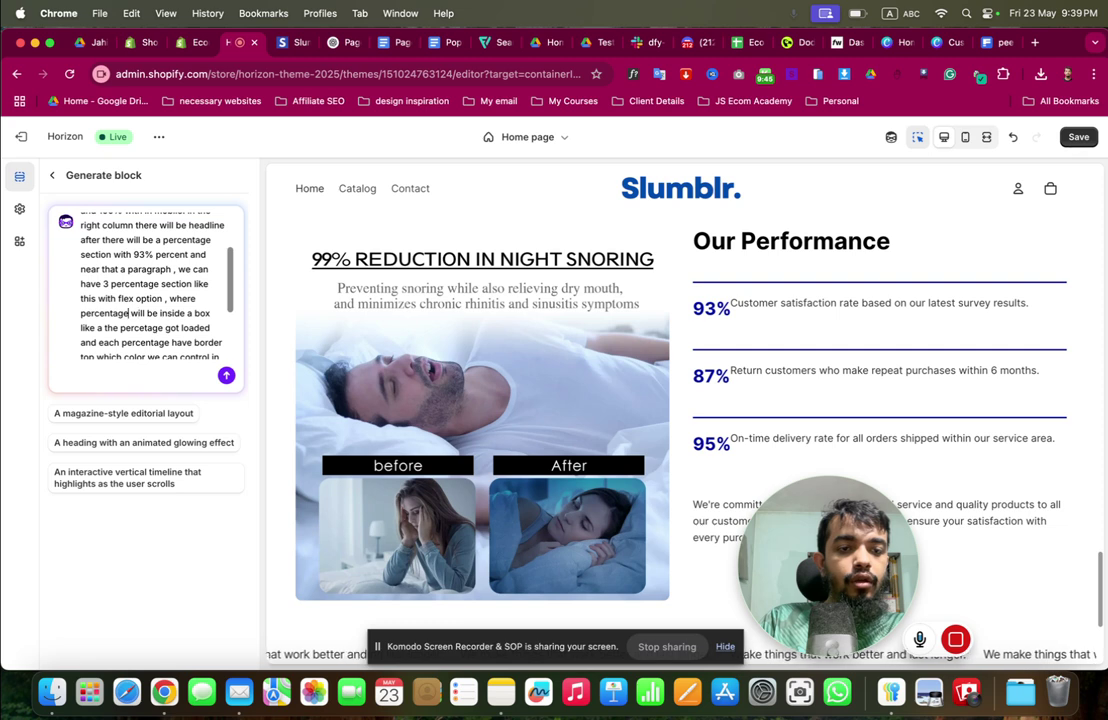
pyautogui.write(' text')
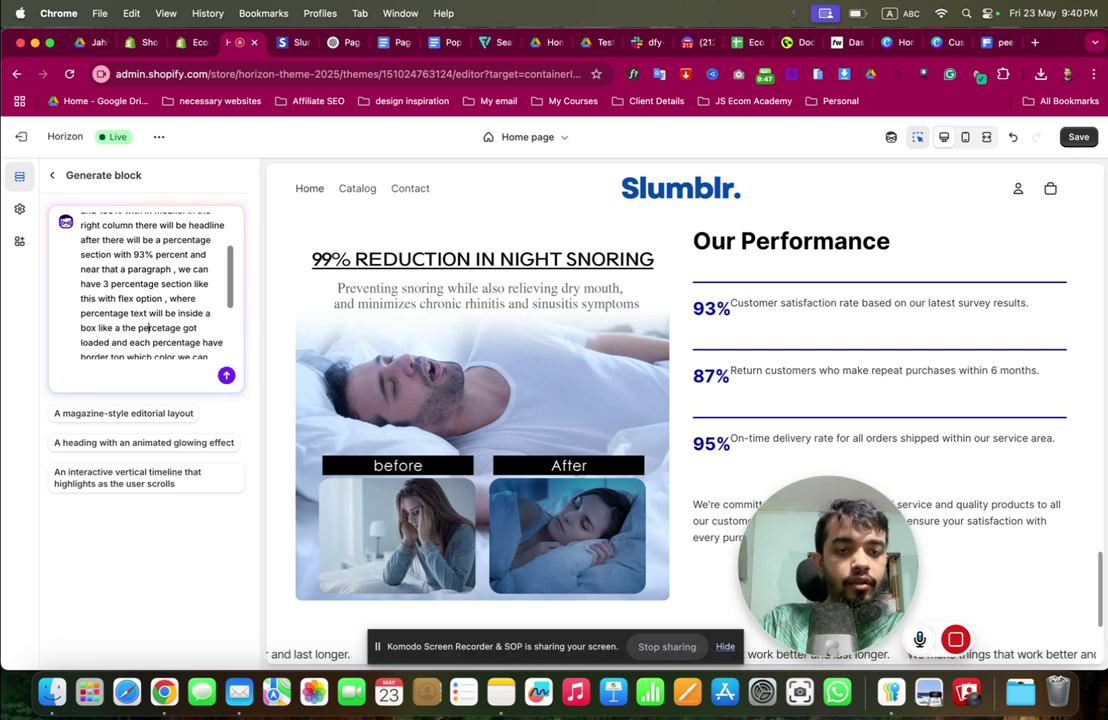
# Extend the prompt so that text will be center aligned based on the percentage text using flex
pyautogui.write(' text wi')
pyautogui.write('ll be center align base')
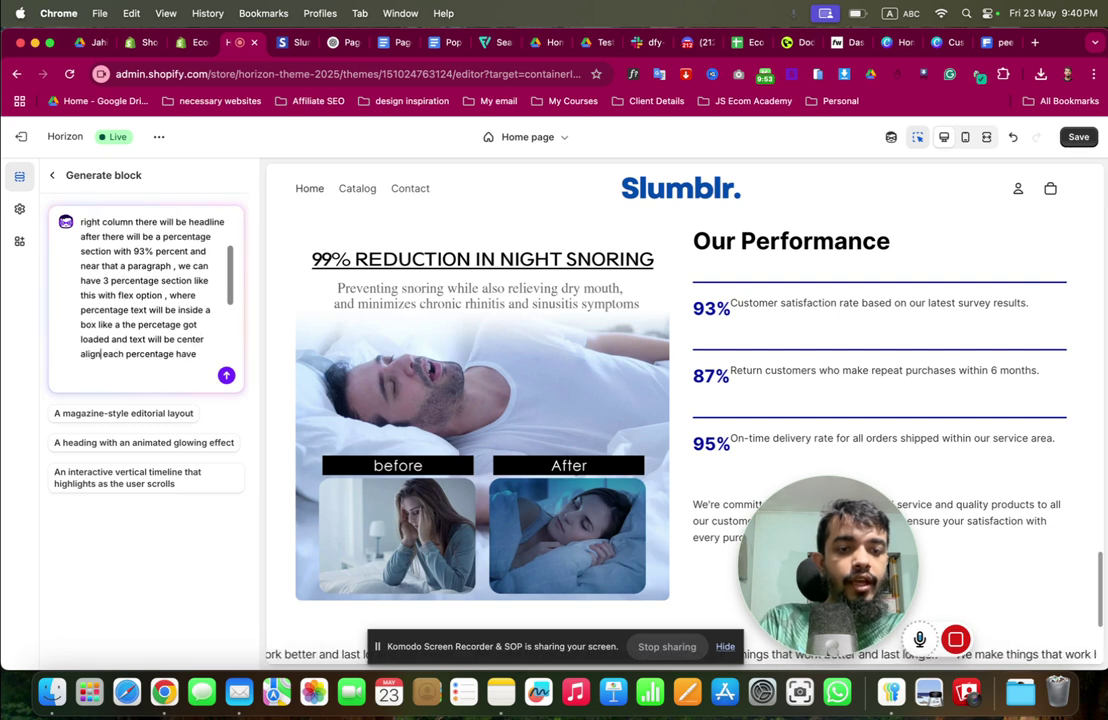
pyautogui.write('d on pe')
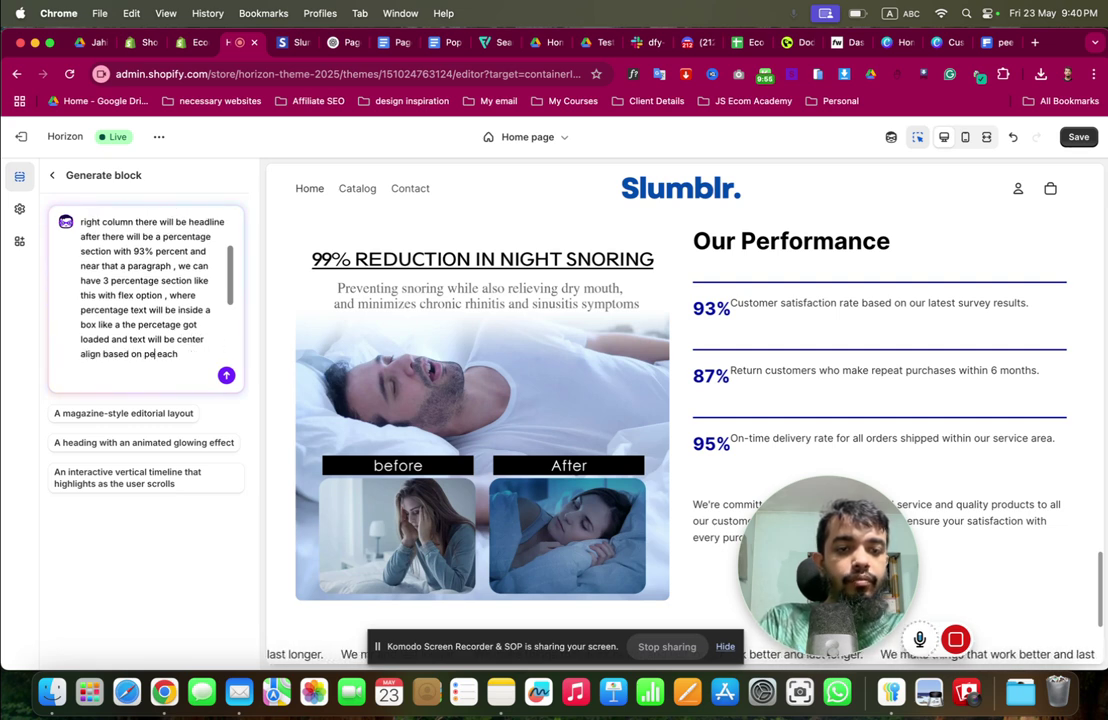
pyautogui.write('rcentage')
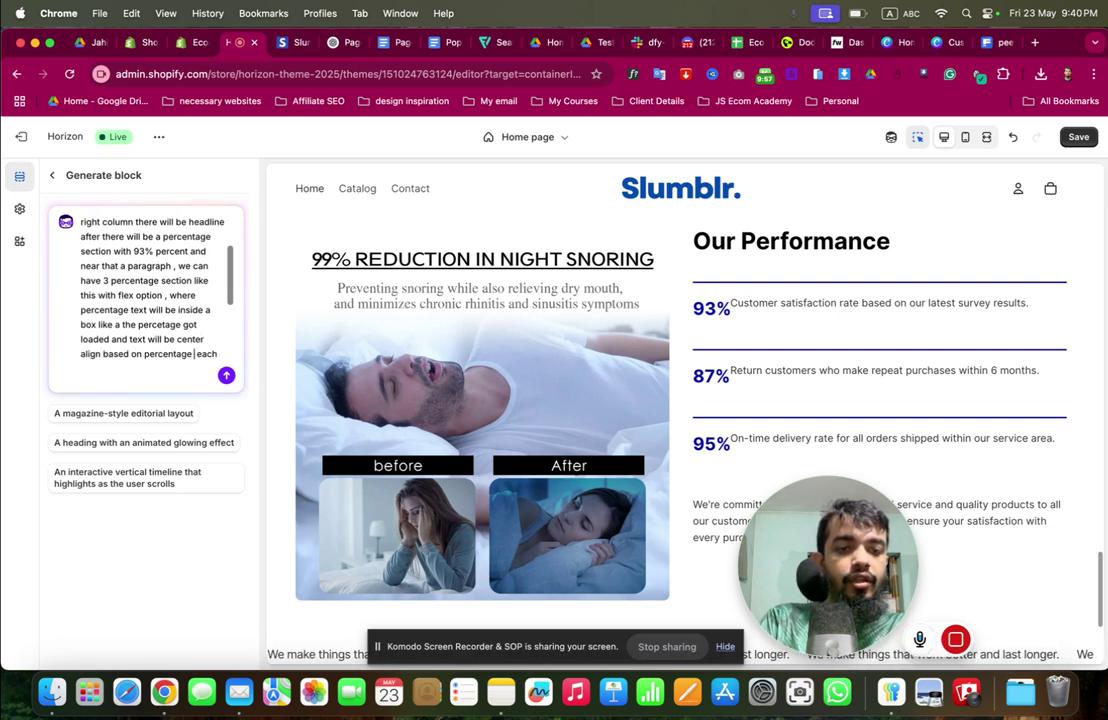
pyautogui.write(' text using flex ,')
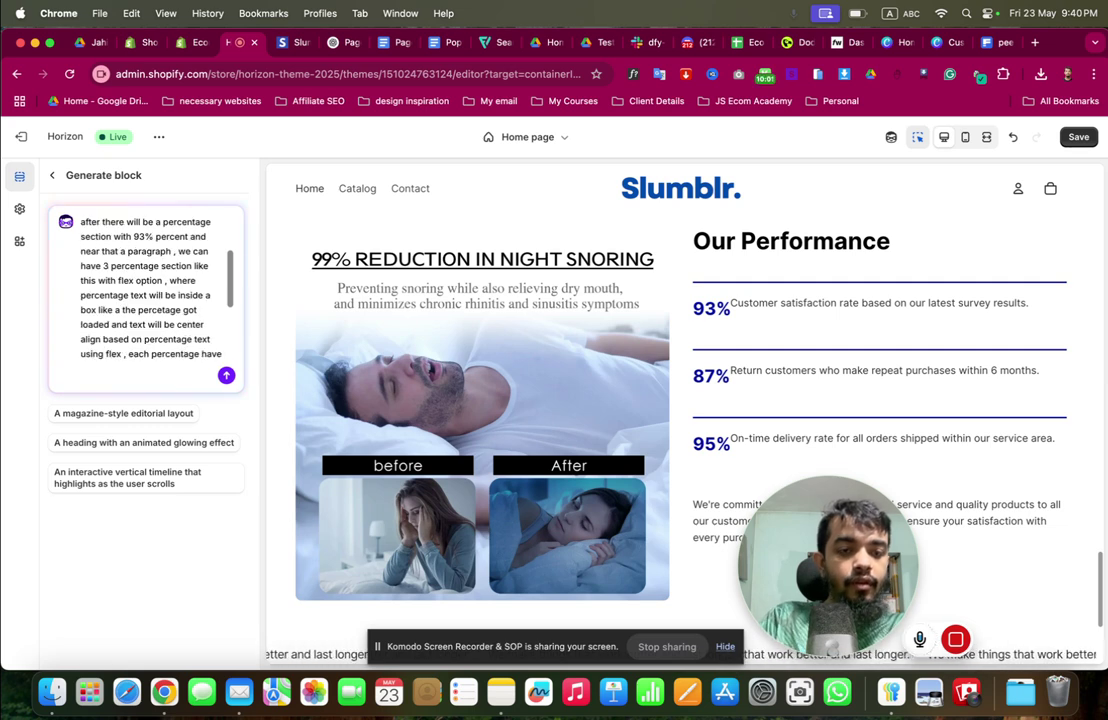
# Extend the prompt with an optional top border on the paragraph and a checkmark that enables or disables all borders in the section
pyautogui.click(126, 285)
pyautogui.press('Return')
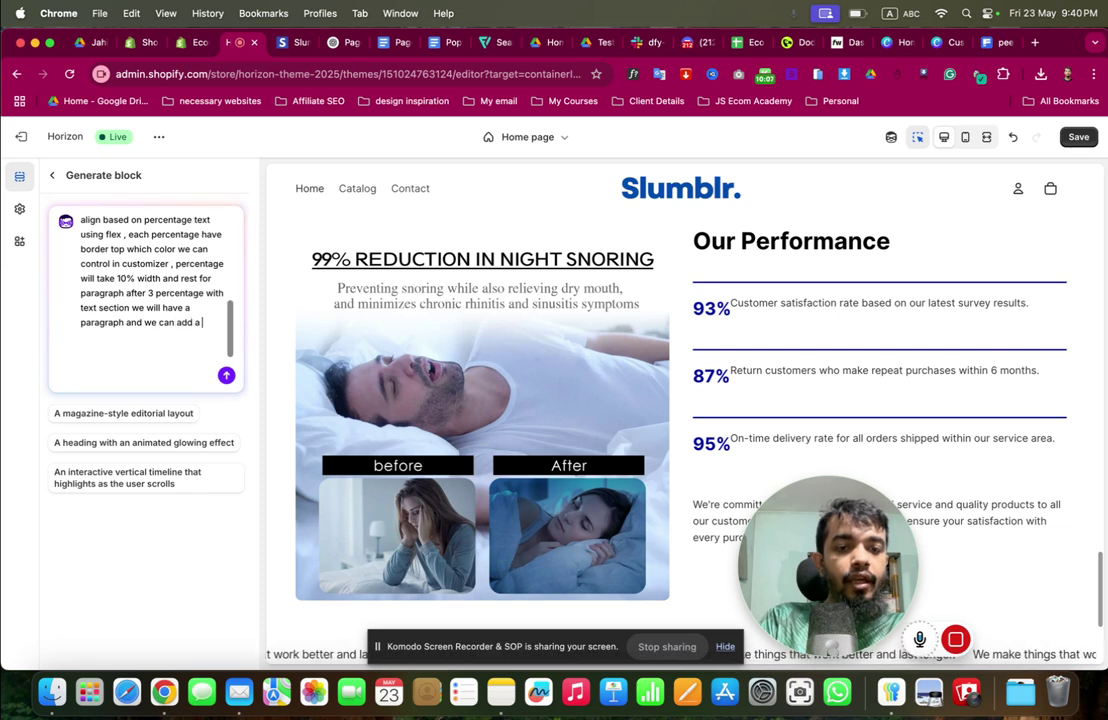
pyautogui.write('der top to paragraph as well ,')
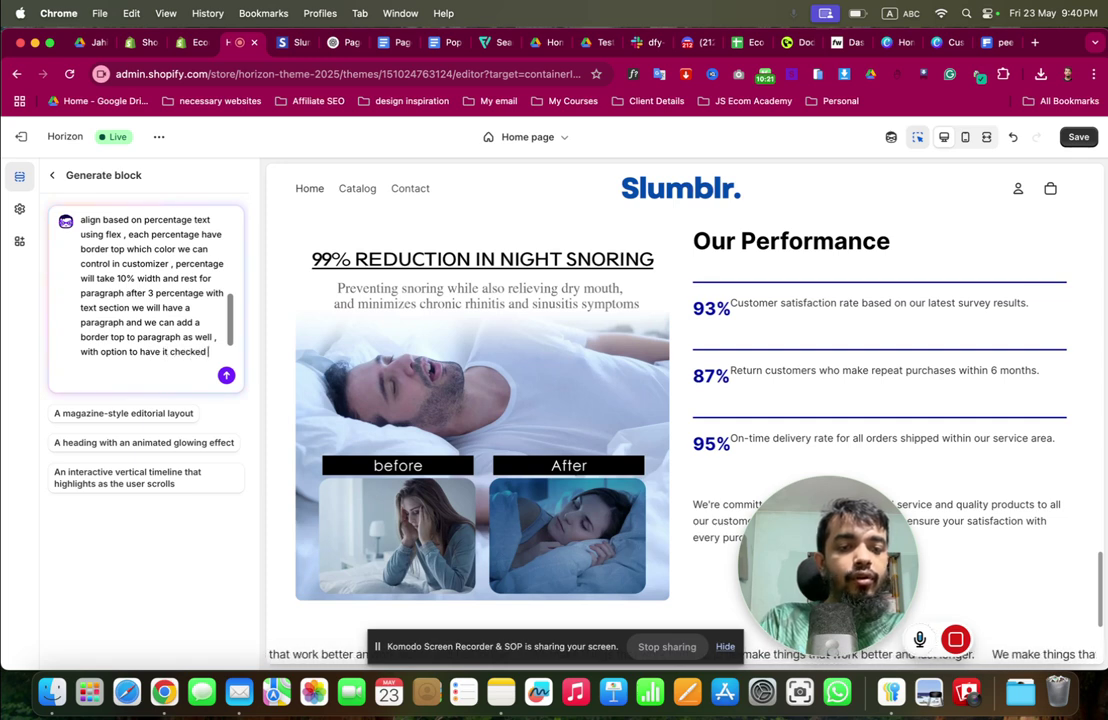
pyautogui.write('not , like a checkmark to ha')
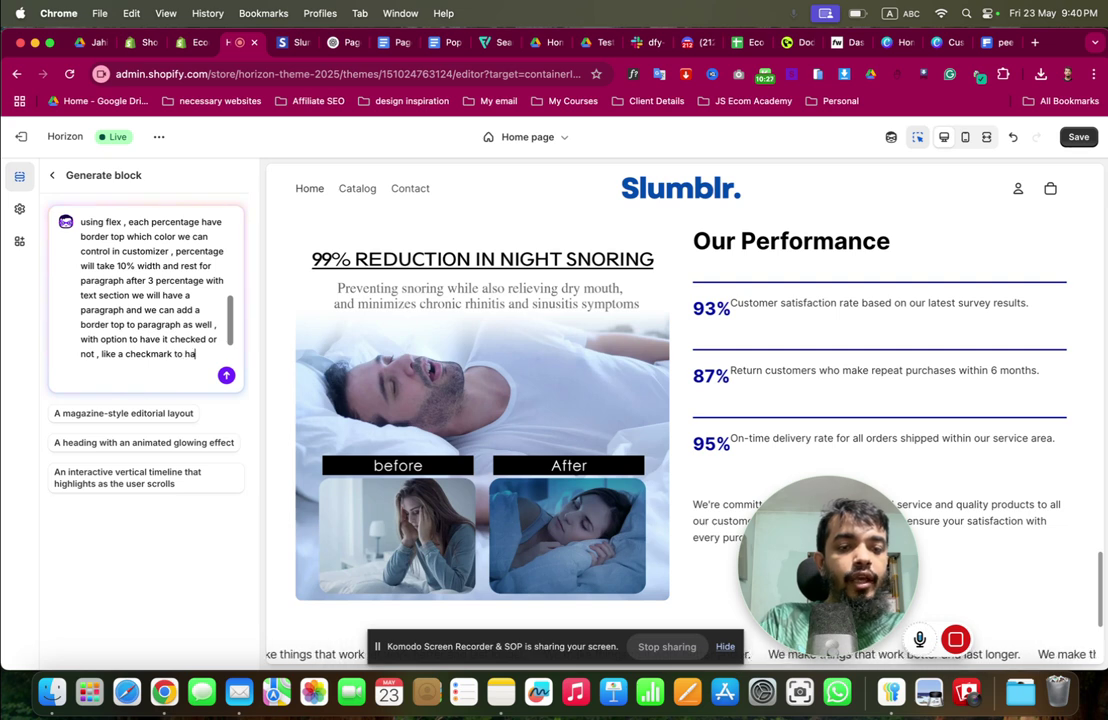
pyautogui.write('ders enable or disable for')
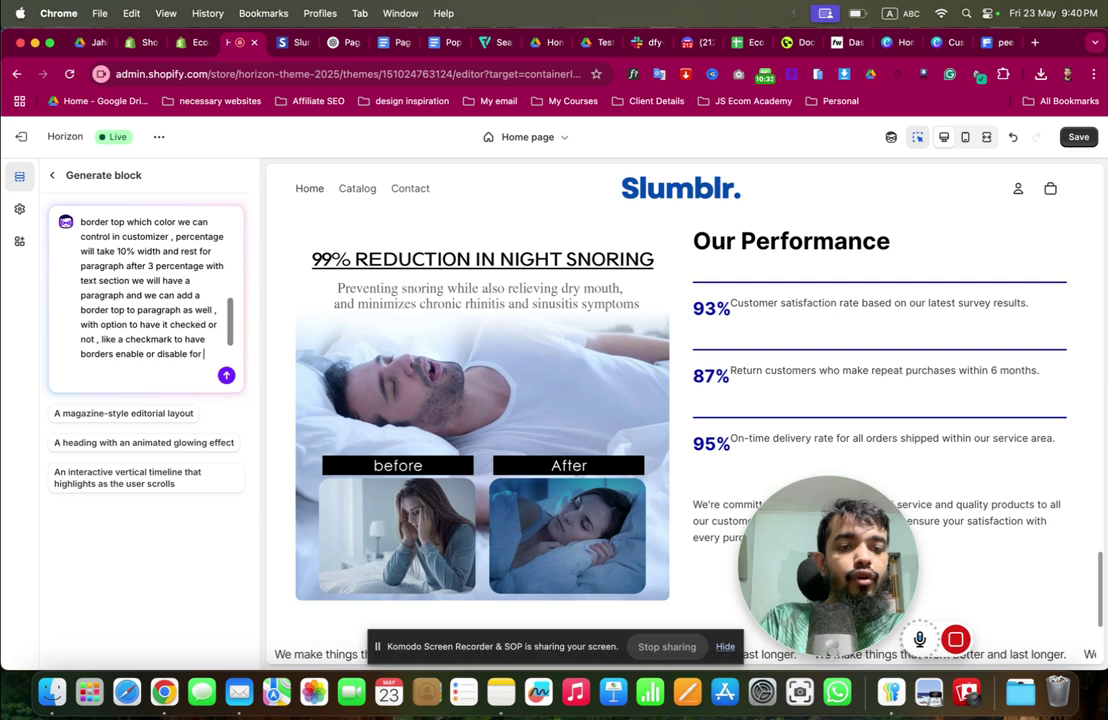
pyautogui.write('border we are using i')
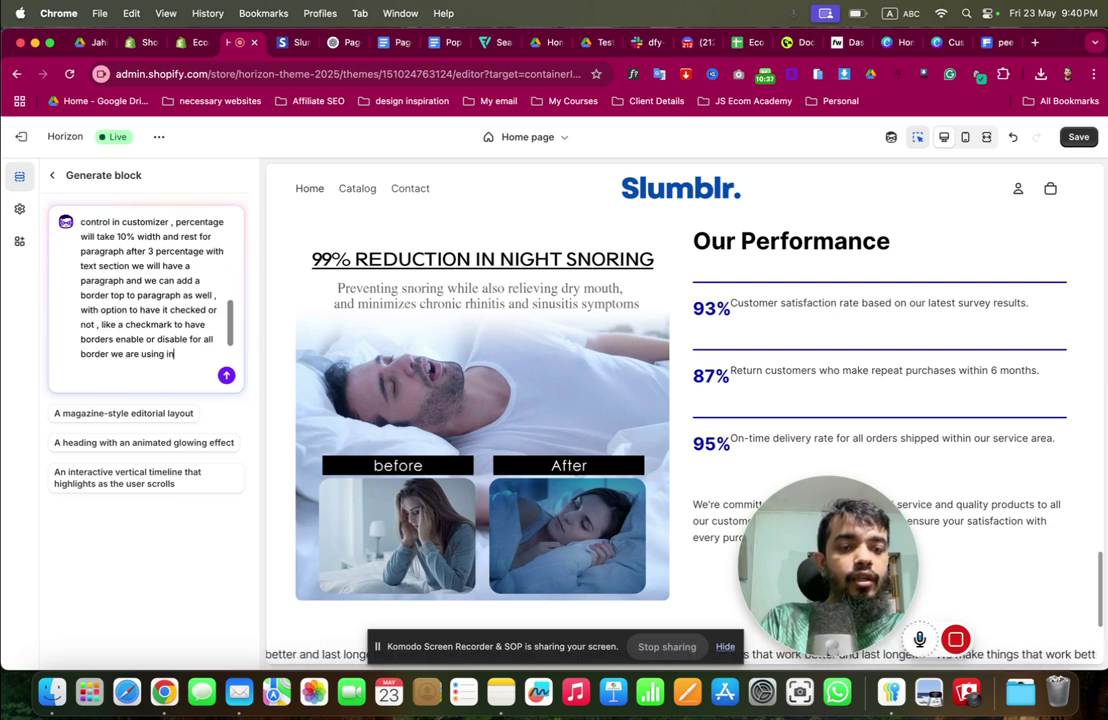
pyautogui.write('n this section')
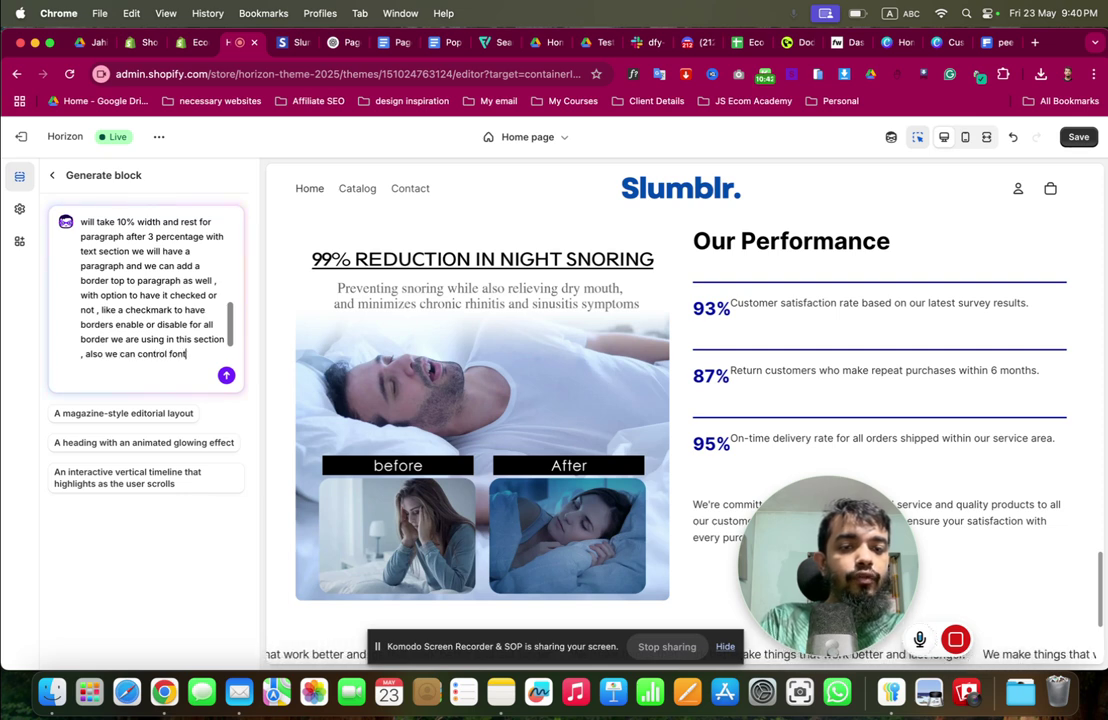
# Add to the prompt that font size is controllable for each text separately on desktop and mobile, and generate the block
pyautogui.write('r each text seperately for desk')
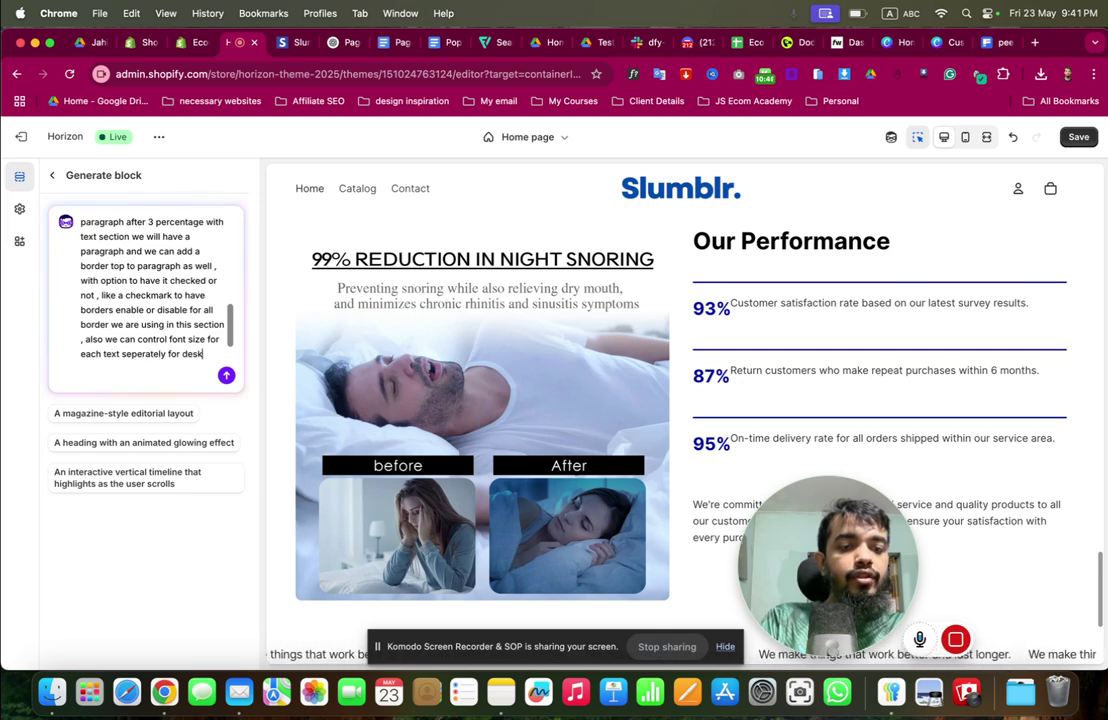
pyautogui.write('and mobile')
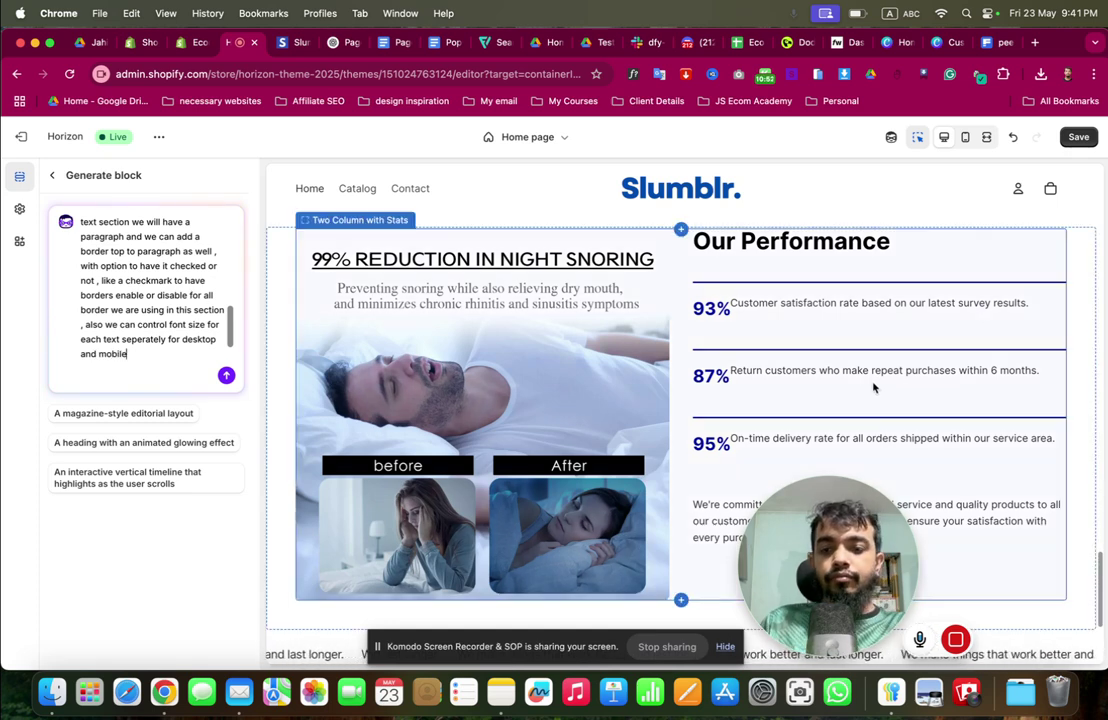
pyautogui.scroll(2, 860, 360)
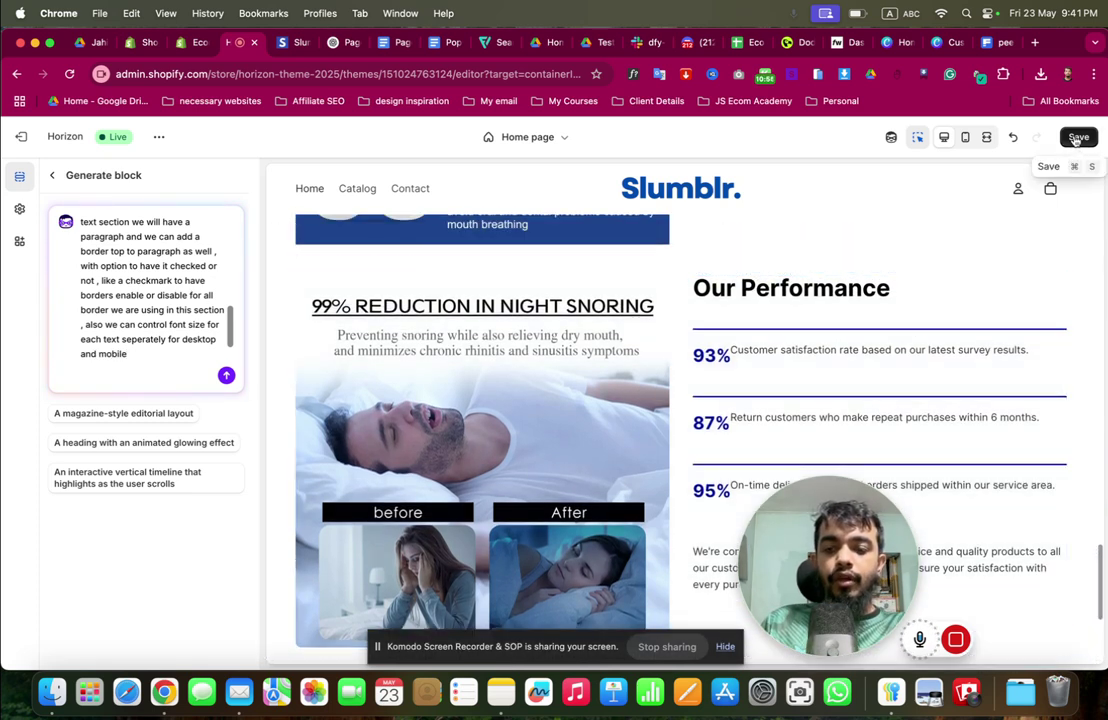
pyautogui.press('Return')
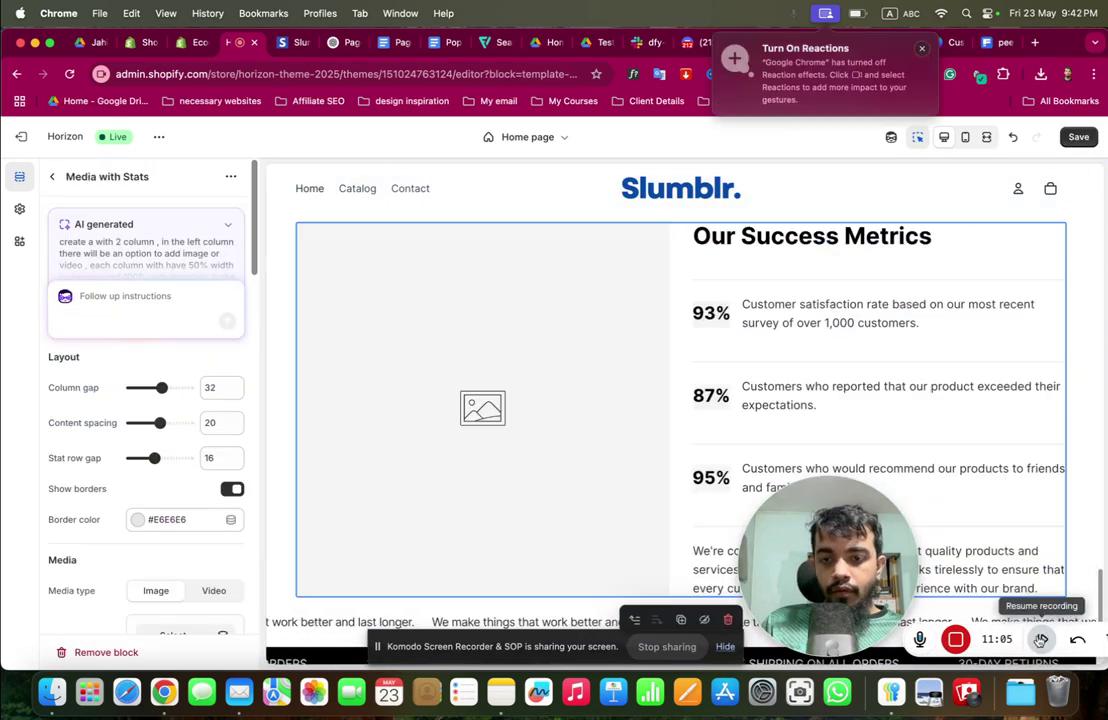
pyautogui.click(1040, 639)
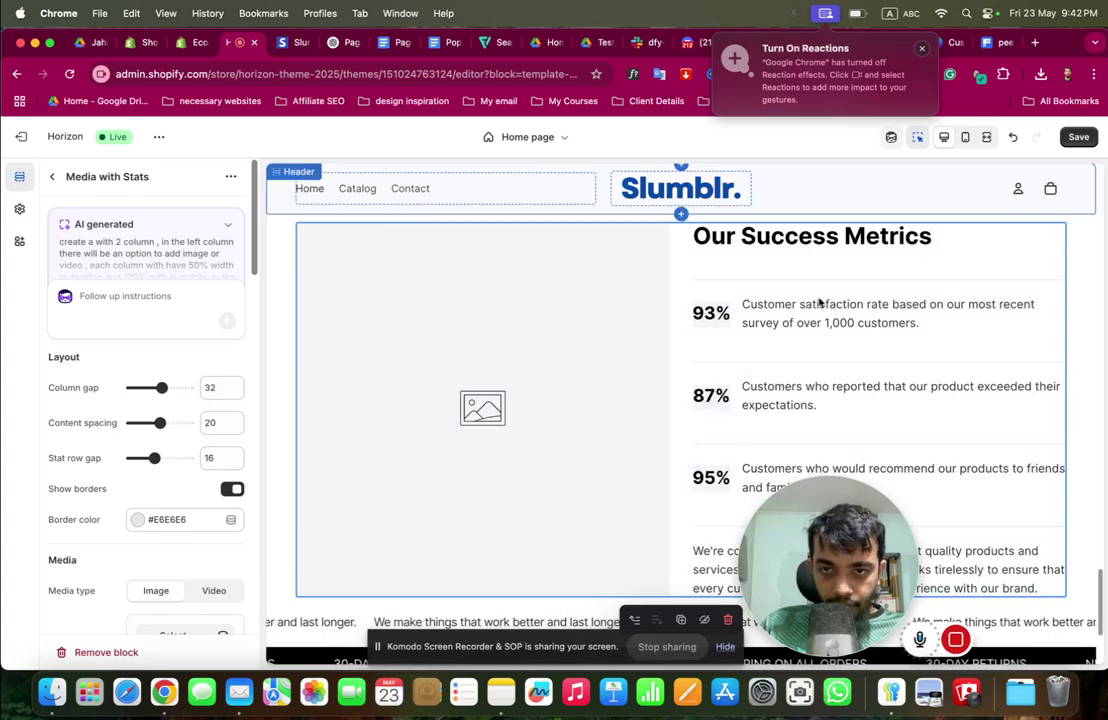
# Test the Media with Stats block's border option by turning Show borders off and back on
pyautogui.scroll(-1, 120, 371)
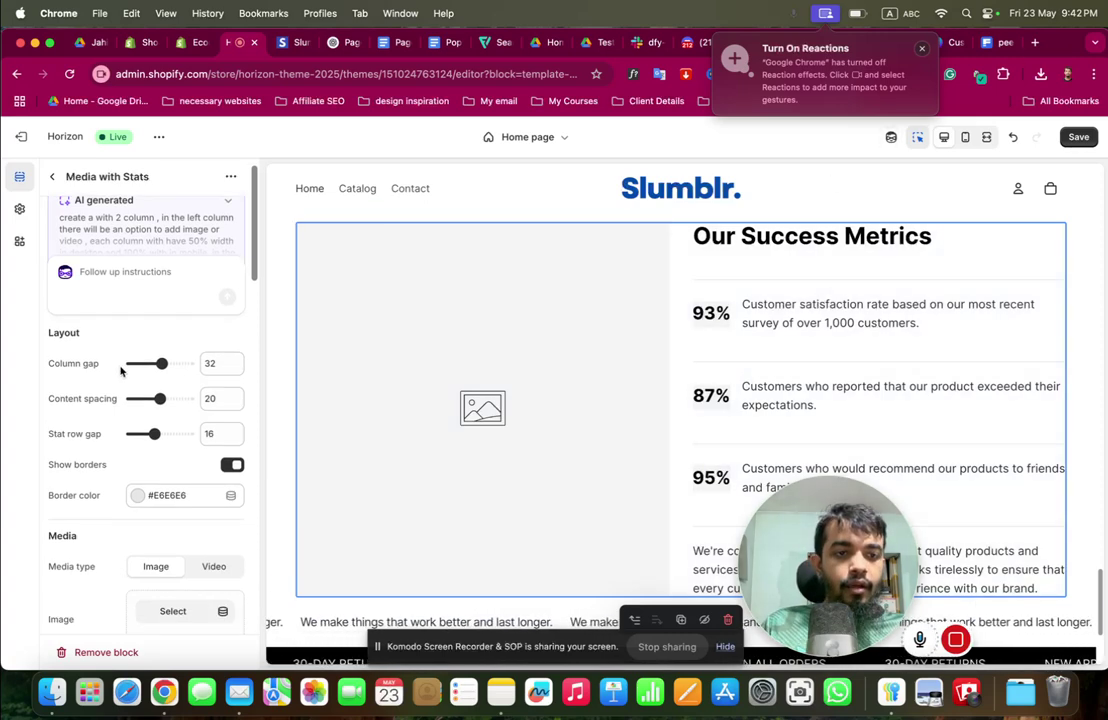
pyautogui.click(234, 466)
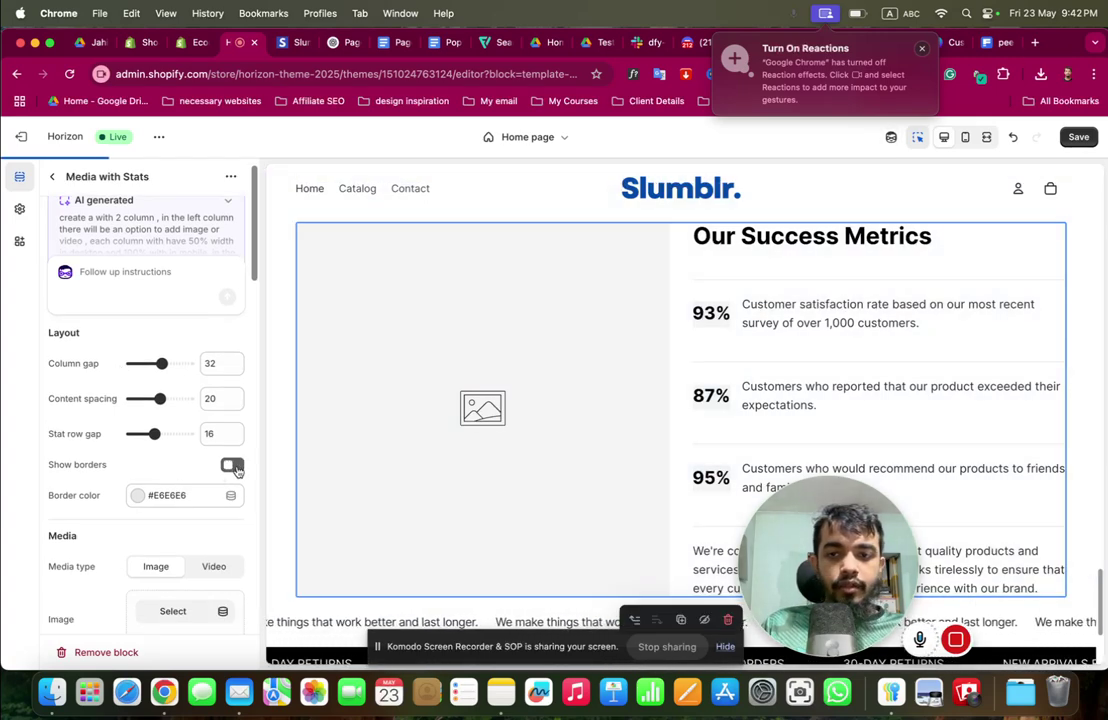
pyautogui.click(234, 466)
# Examine the Media with Stats block's media and content settings and compare its preview with the Two Column with Stats block above
pyautogui.scroll(-5, 190, 478)
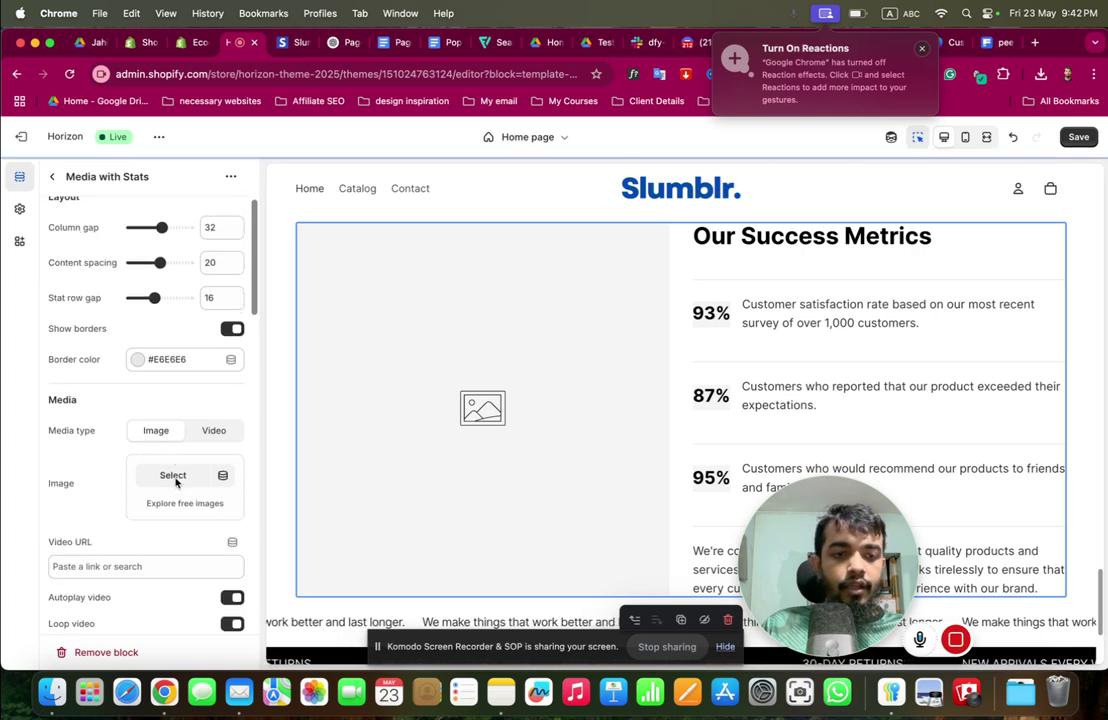
pyautogui.scroll(-15, 176, 482)
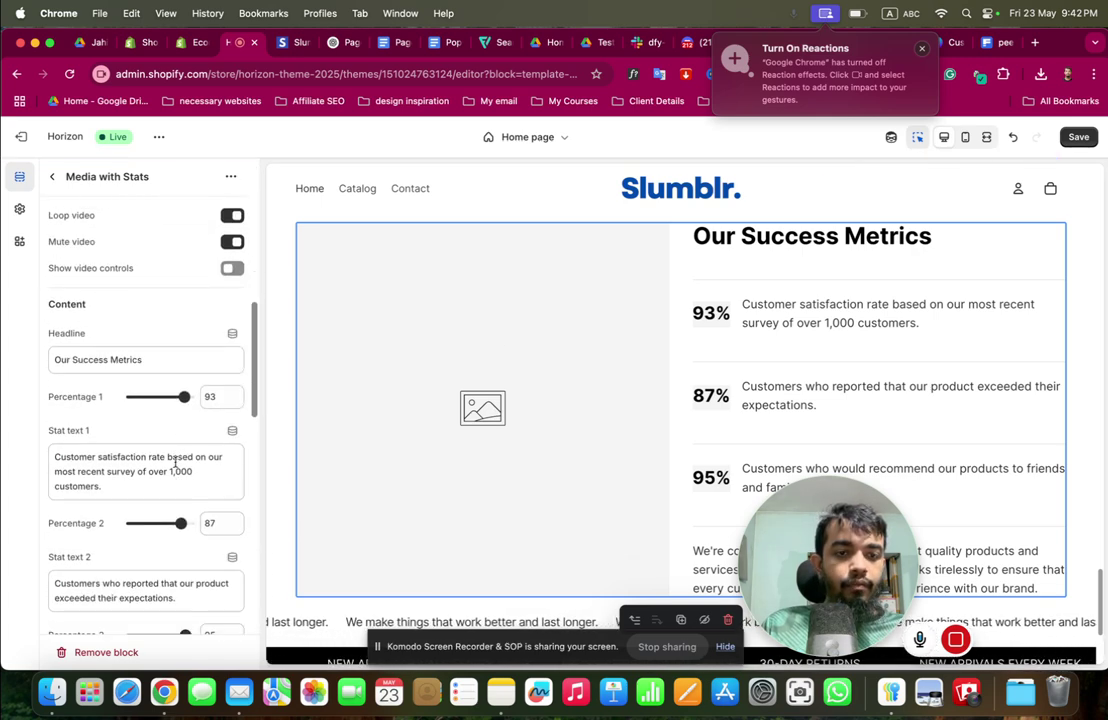
pyautogui.scroll(-10, 158, 438)
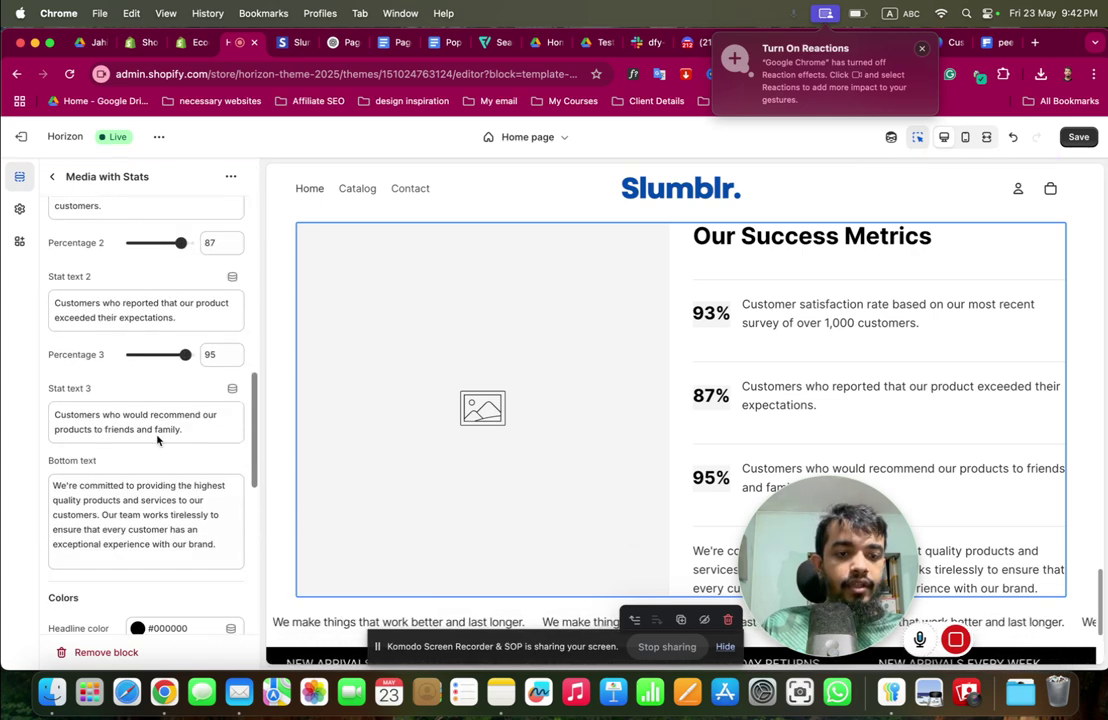
pyautogui.scroll(-2, 751, 352)
pyautogui.scroll(6, 751, 352)
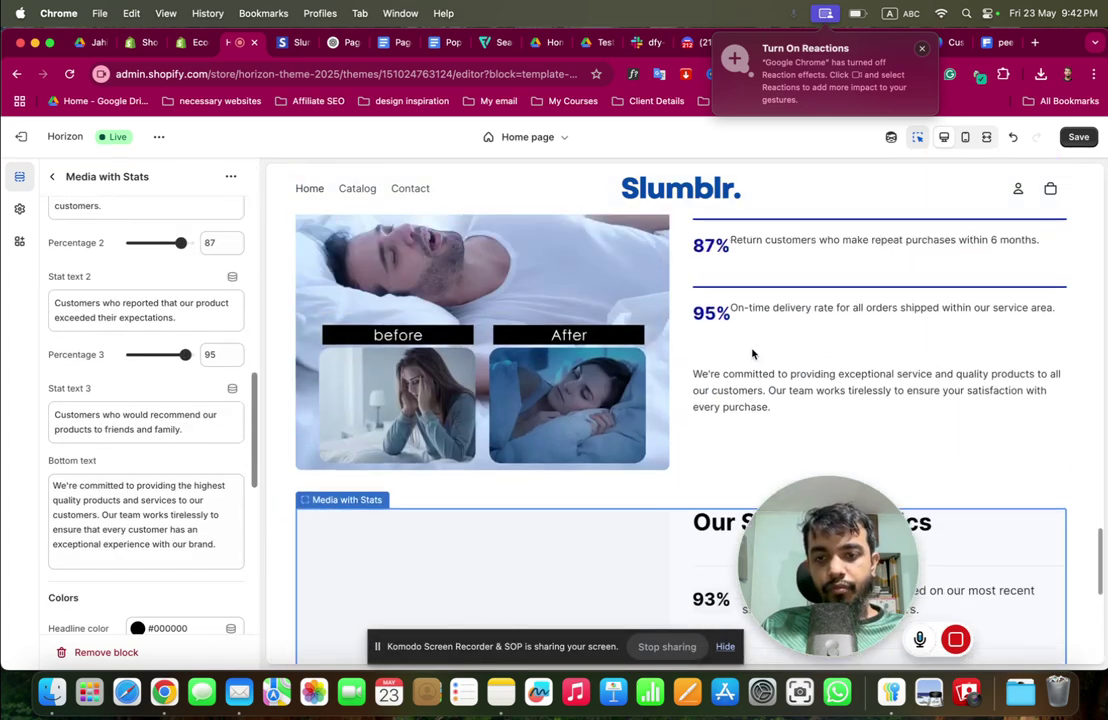
pyautogui.scroll(-2, 752, 352)
pyautogui.scroll(-5, 753, 353)
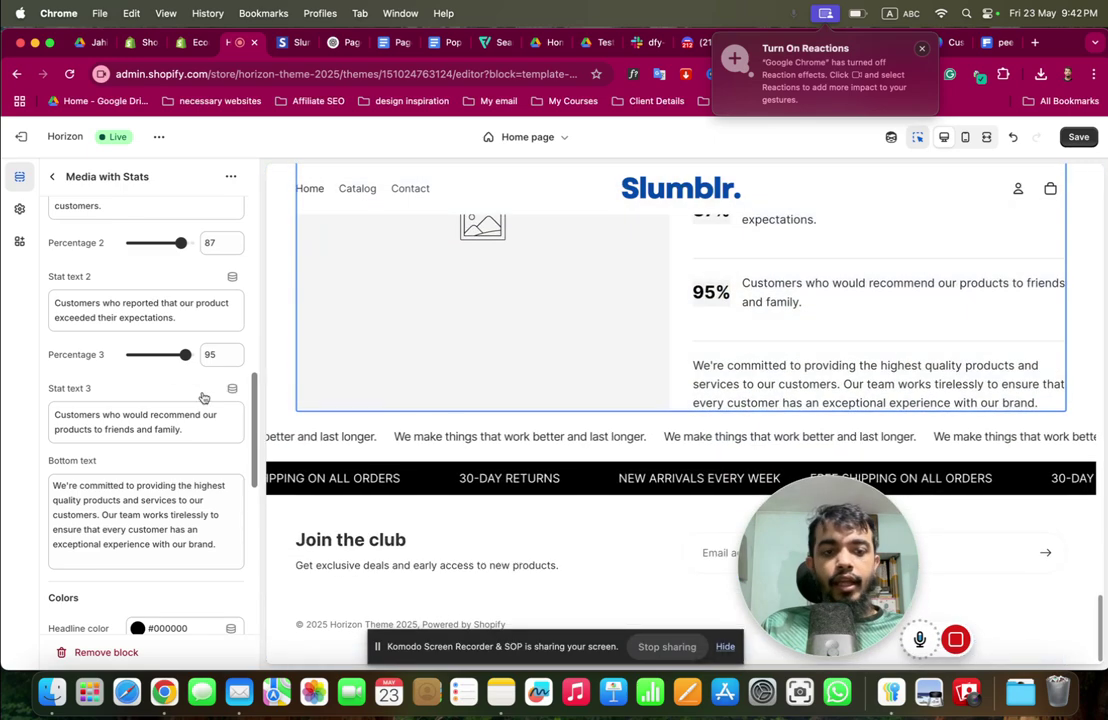
pyautogui.scroll(20, 200, 400)
pyautogui.scroll(5, 199, 401)
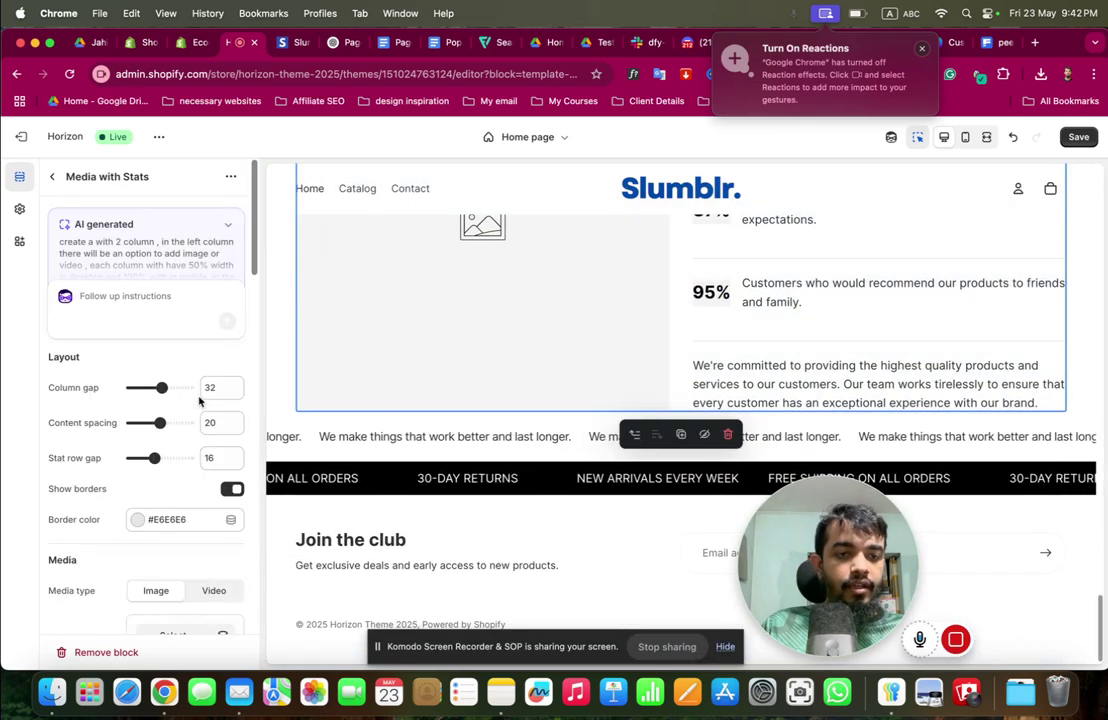
# Set the Media with Stats block's percentage text color to #FF0303
pyautogui.scroll(-15, 199, 401)
pyautogui.scroll(-6, 199, 401)
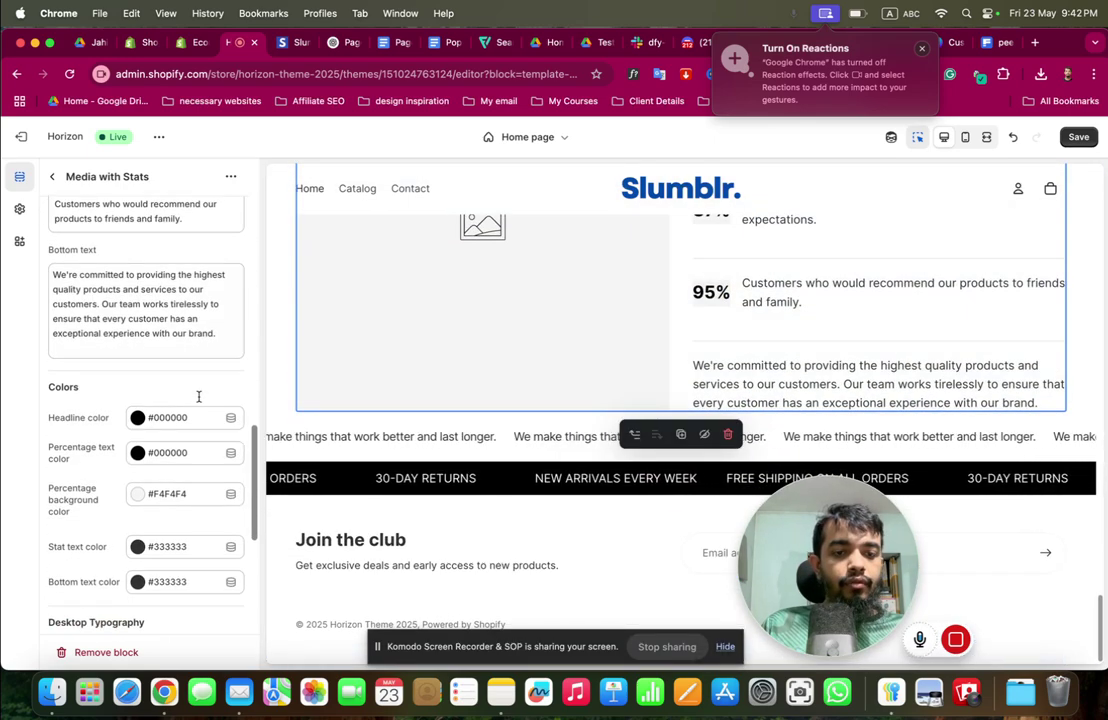
pyautogui.click(163, 451)
pyautogui.click(142, 343)
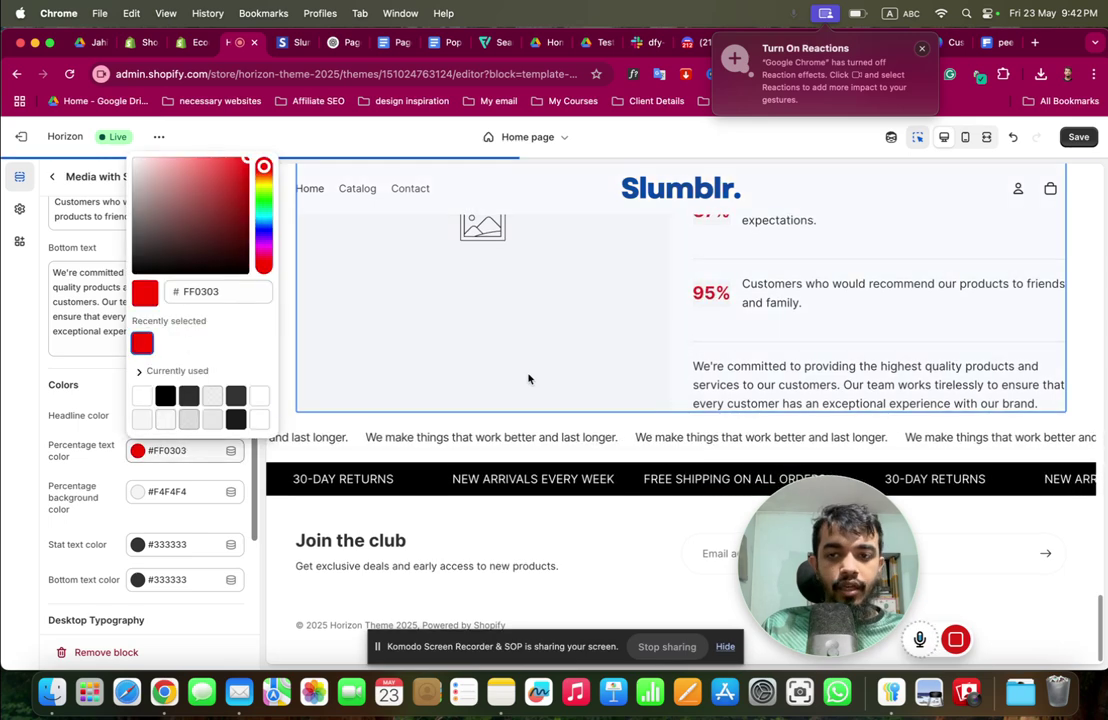
pyautogui.scroll(3, 527, 378)
# Set the Media with Stats block's percentage background color to #FFF9F90F
pyautogui.click(140, 491)
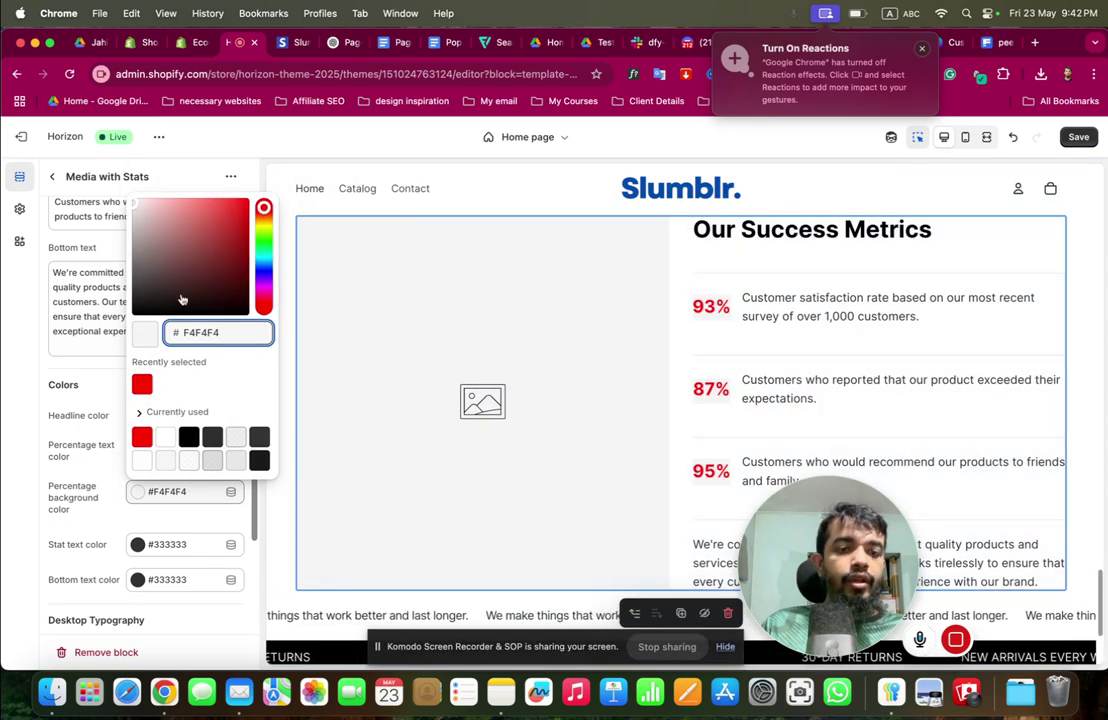
pyautogui.click(236, 440)
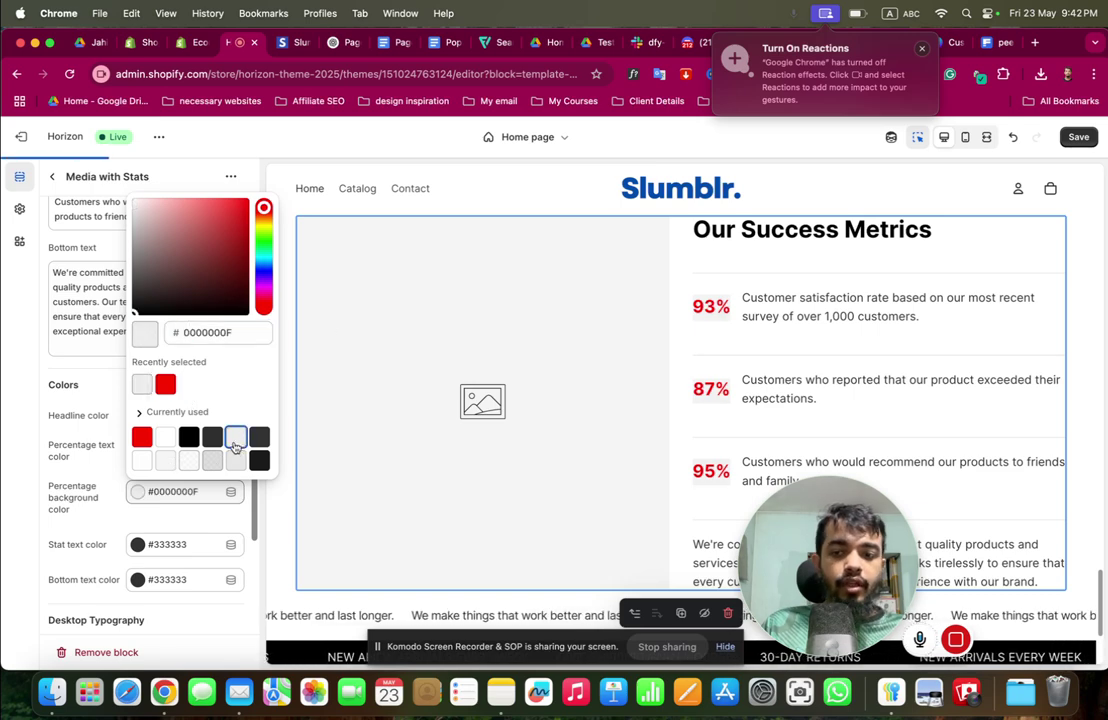
pyautogui.click(76, 509)
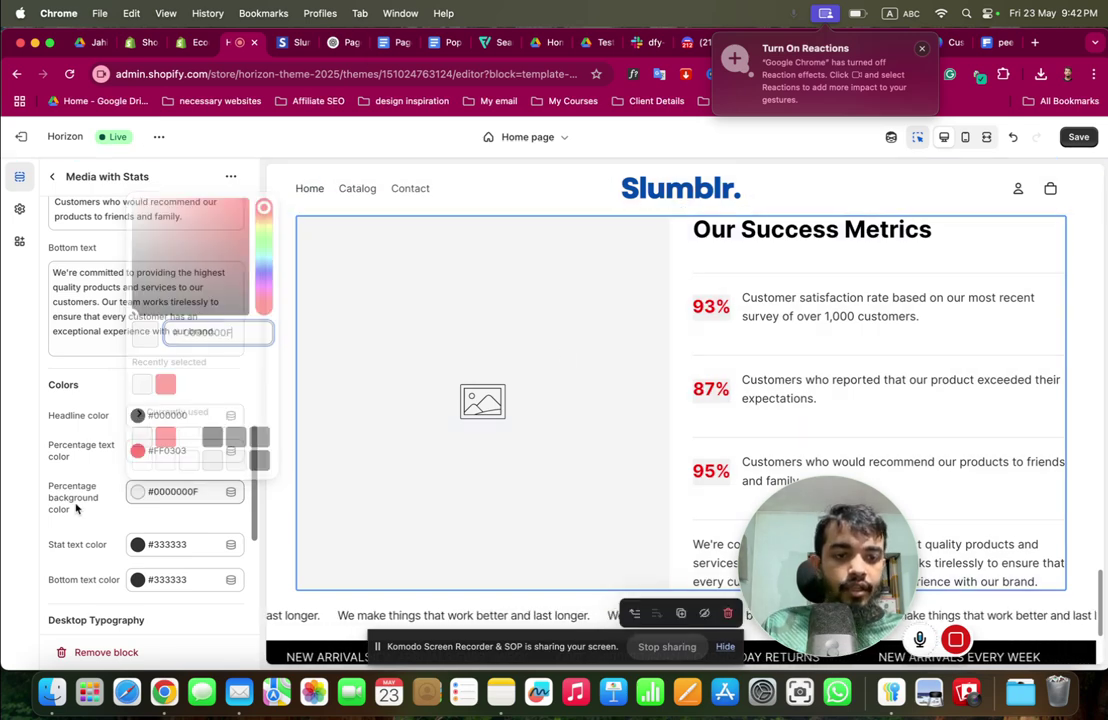
pyautogui.moveTo(143, 289); pyautogui.dragTo(140, 202)
pyautogui.click(136, 183)
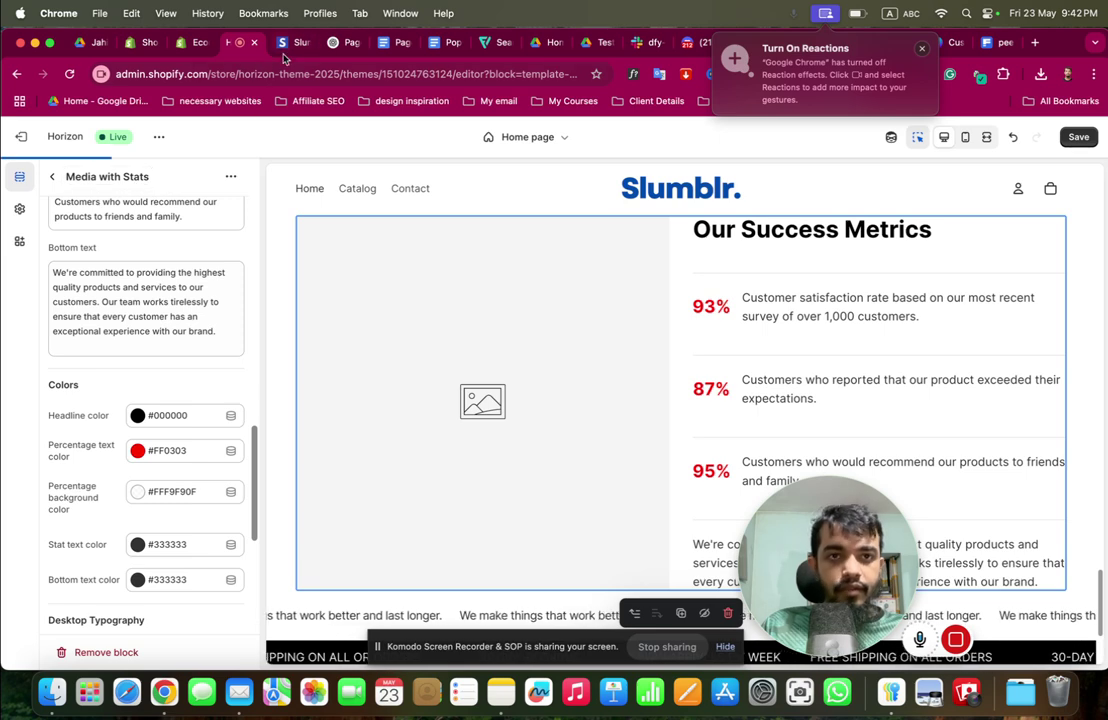
# Check the circular percentage stats on slumblr.com for comparison and return to the theme editor
pyautogui.click(288, 42)
pyautogui.scroll(3, 600, 240)
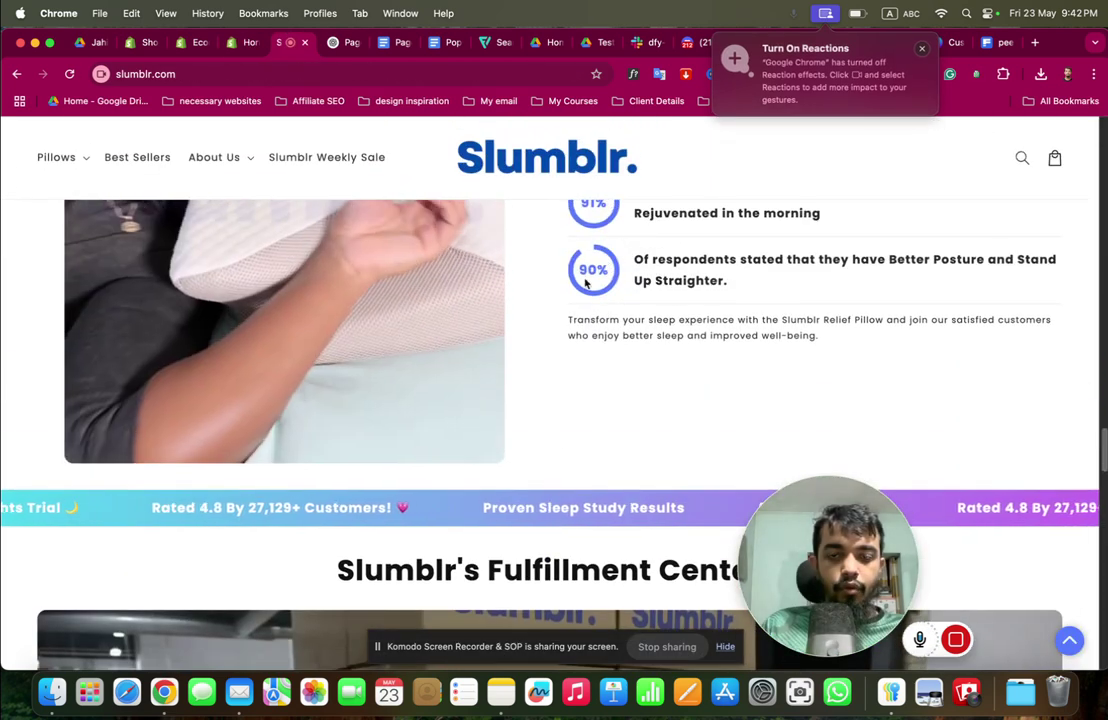
pyautogui.click(245, 42)
# Review the Media with Stats block's color, desktop typography and mobile typography settings
pyautogui.scroll(-2, 722, 369)
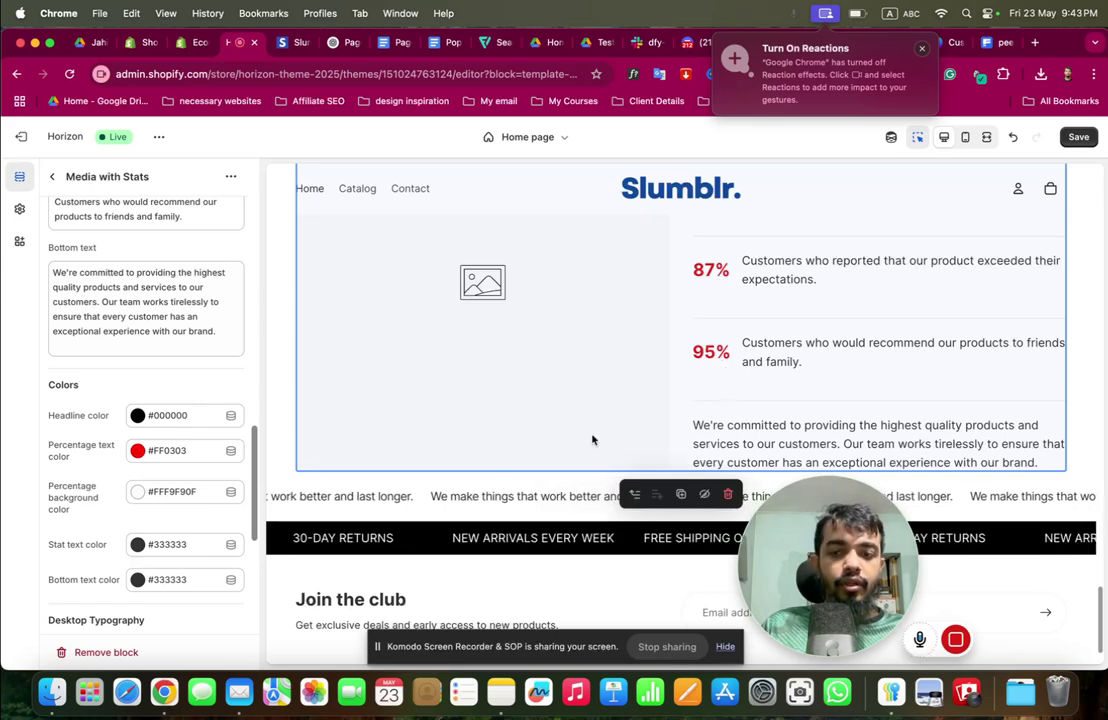
pyautogui.scroll(-3, 80, 455)
pyautogui.scroll(-5, 92, 433)
pyautogui.scroll(3, 120, 420)
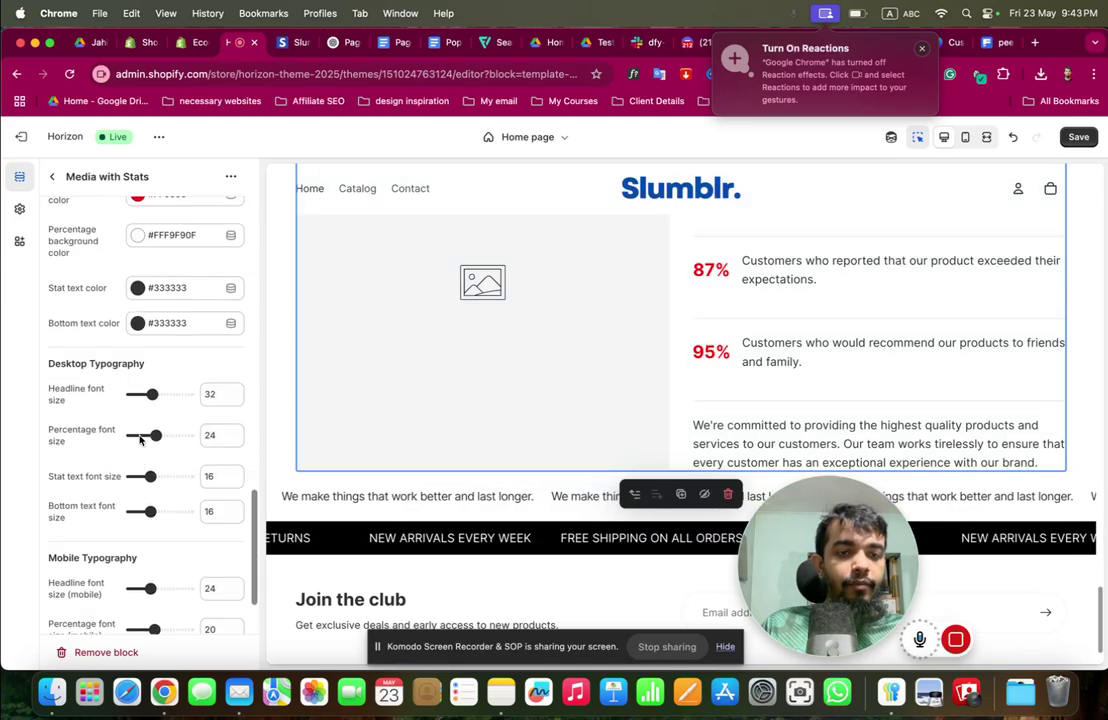
pyautogui.scroll(1, 141, 425)
pyautogui.scroll(1, 141, 412)
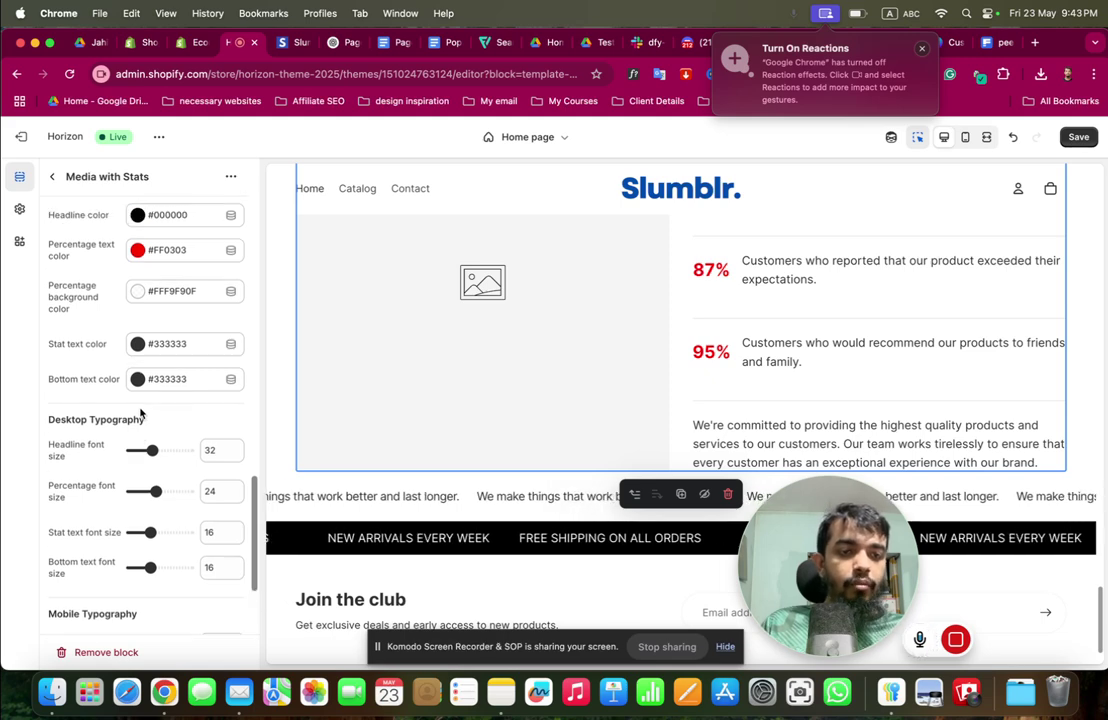
# Test the Show video controls option by turning it on and back off
pyautogui.scroll(15, 141, 412)
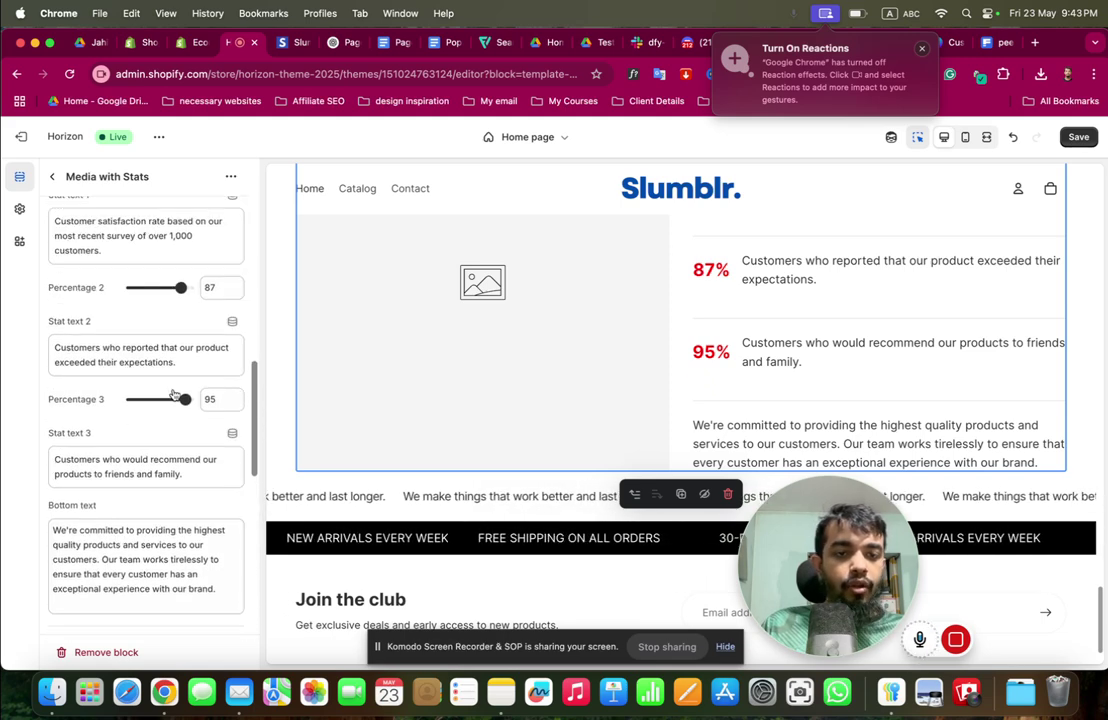
pyautogui.scroll(10, 173, 392)
pyautogui.click(232, 385)
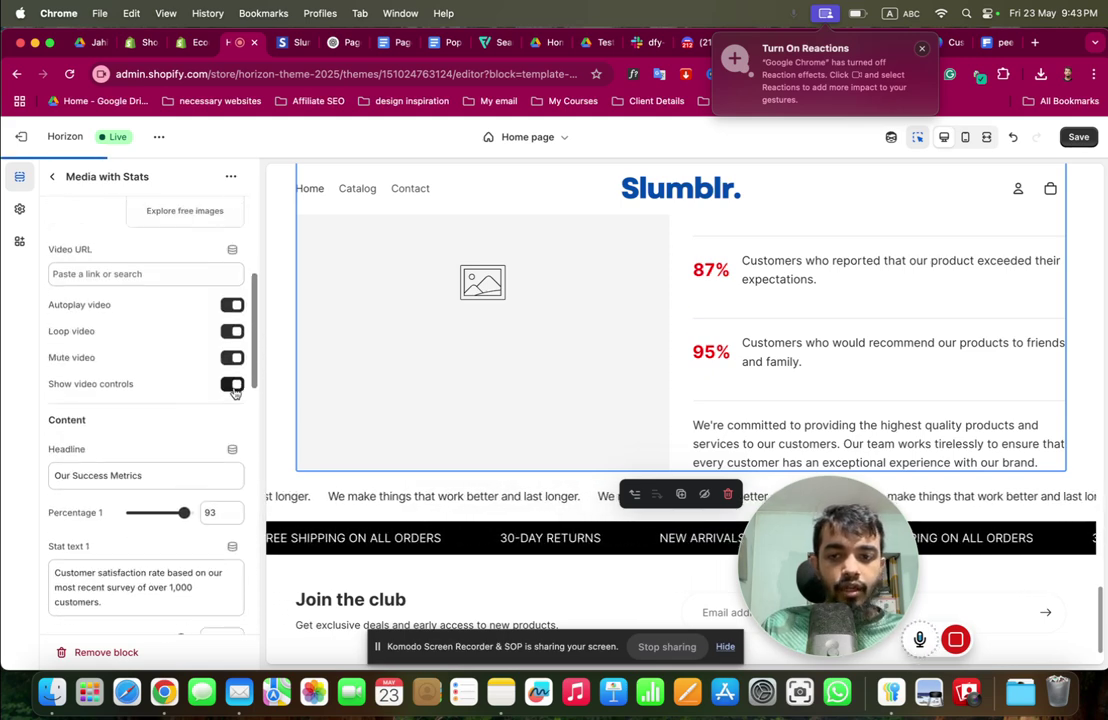
pyautogui.click(232, 385)
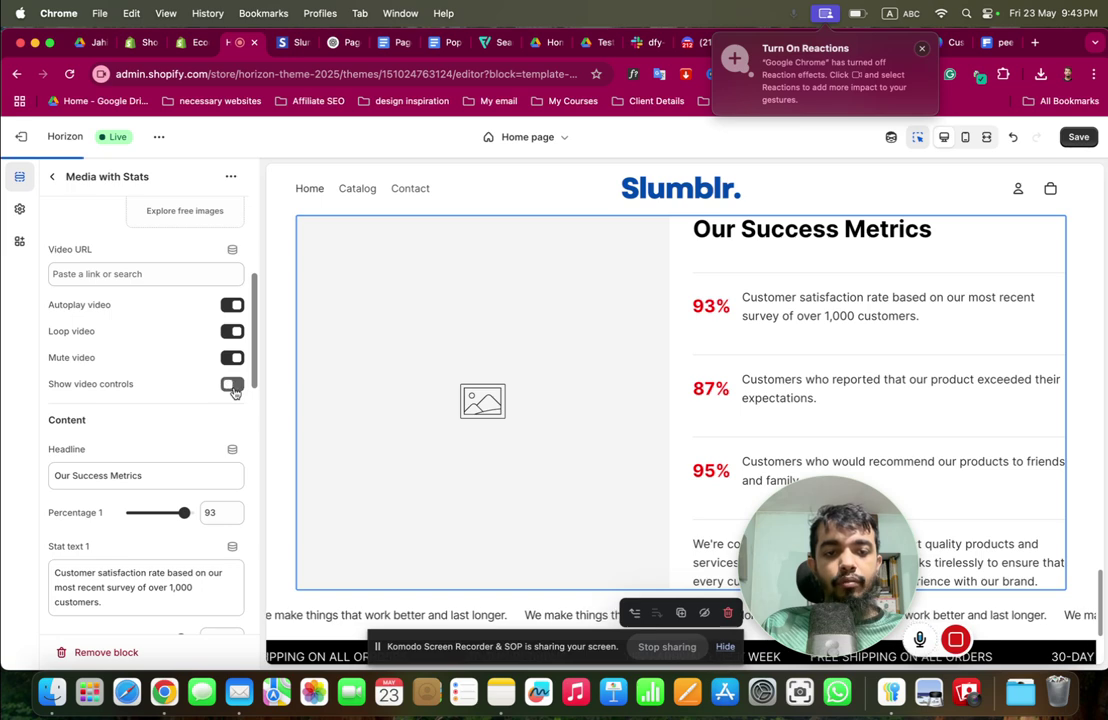
# Preview the Media with Stats block in the mobile view and select the custom section that contains it
pyautogui.scroll(5, 168, 450)
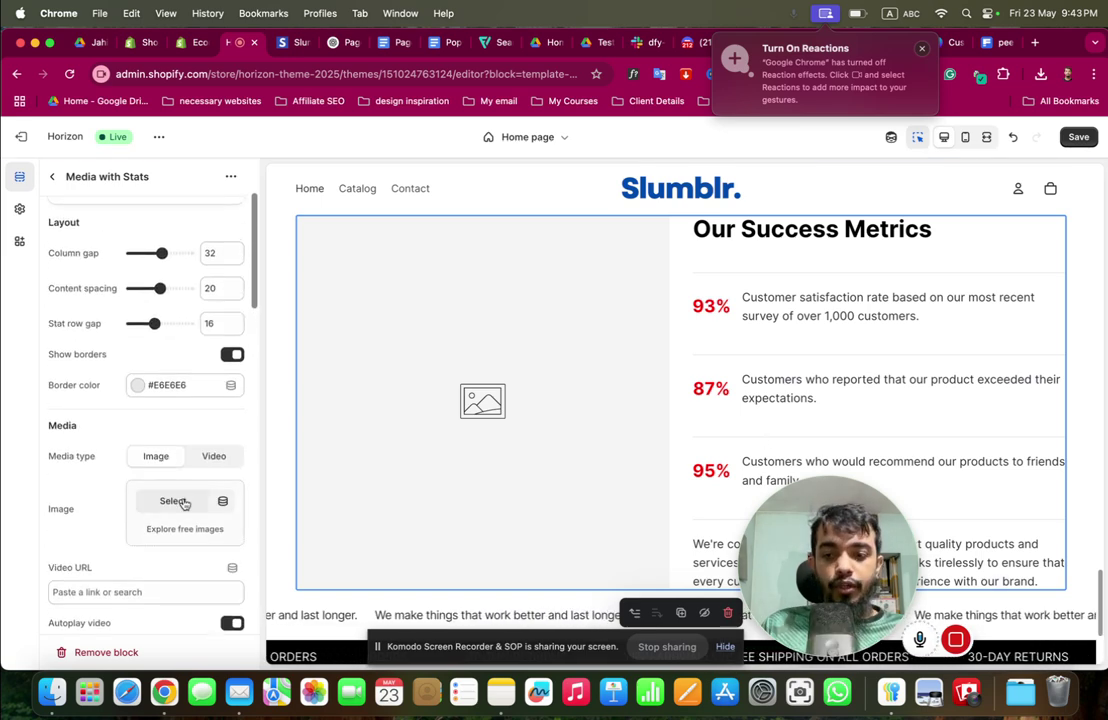
pyautogui.click(966, 140)
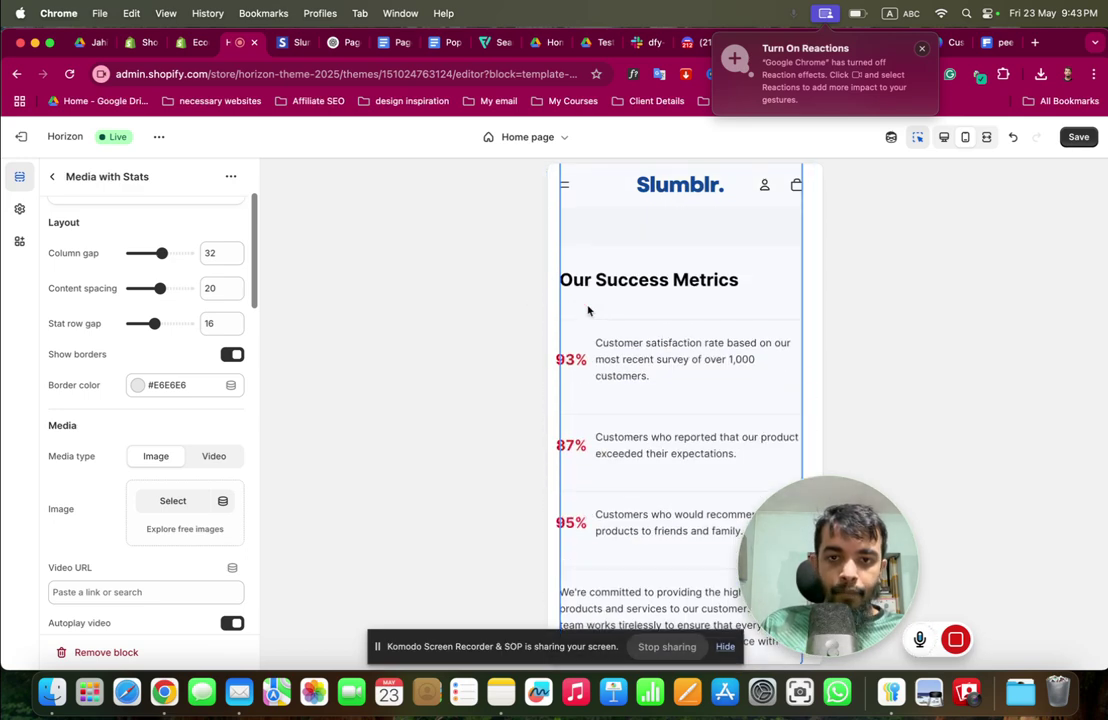
pyautogui.click(555, 353)
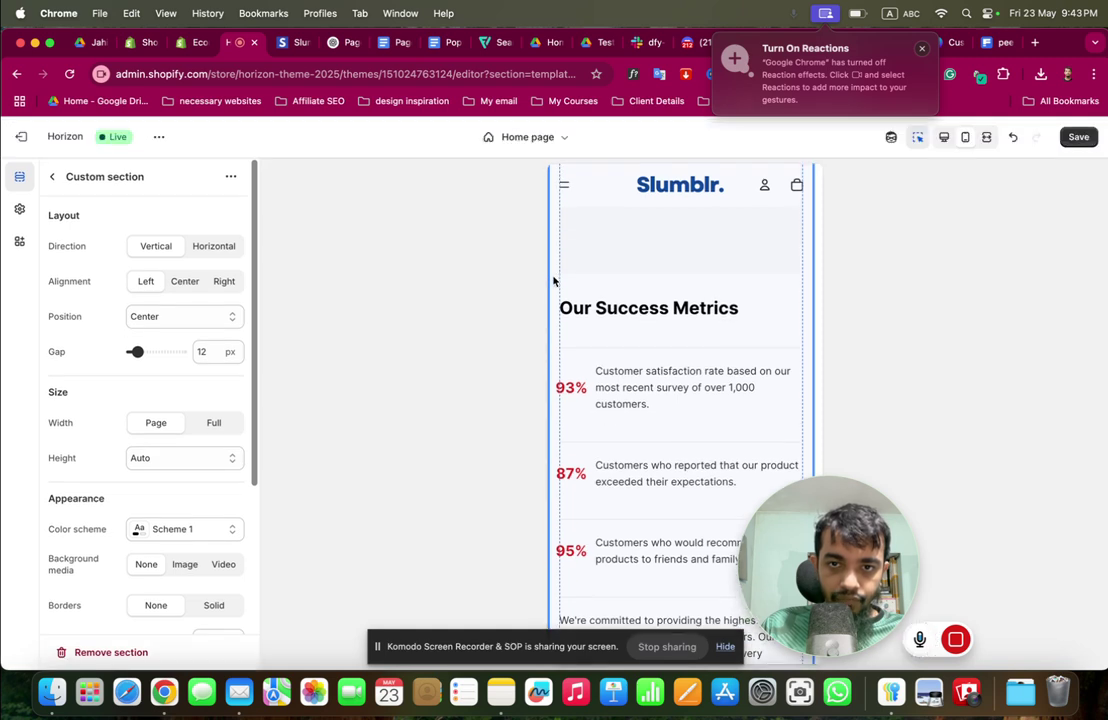
# Try the Full width on the custom section holding the stats block and return it to Page width
pyautogui.click(573, 389)
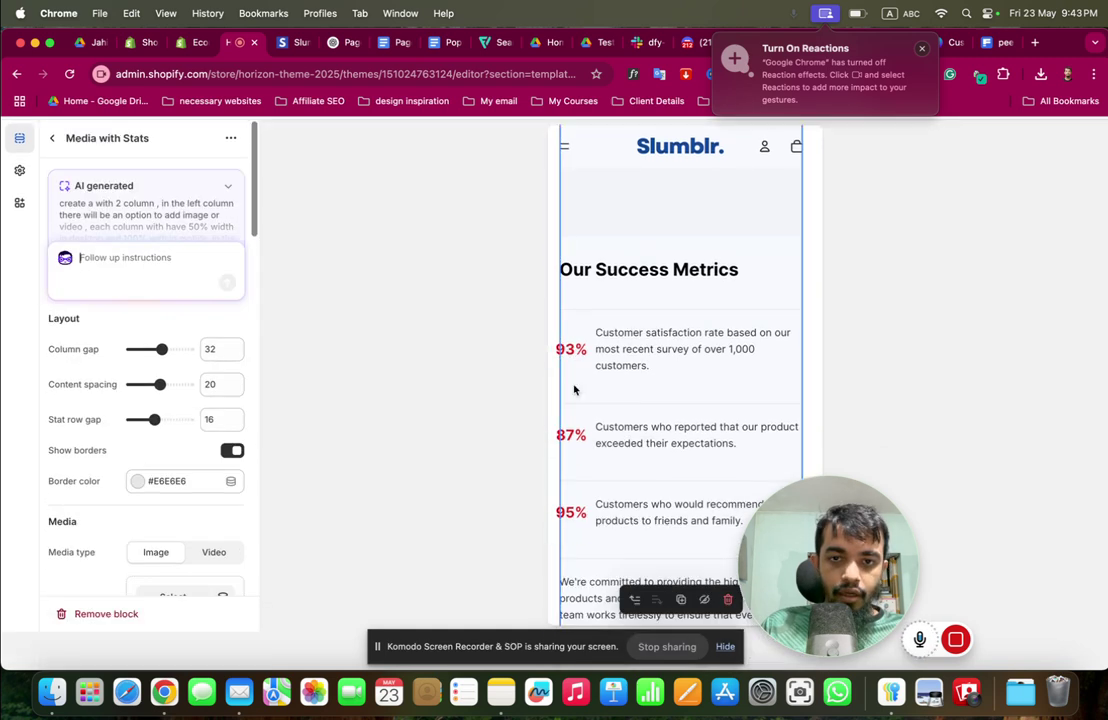
pyautogui.click(551, 332)
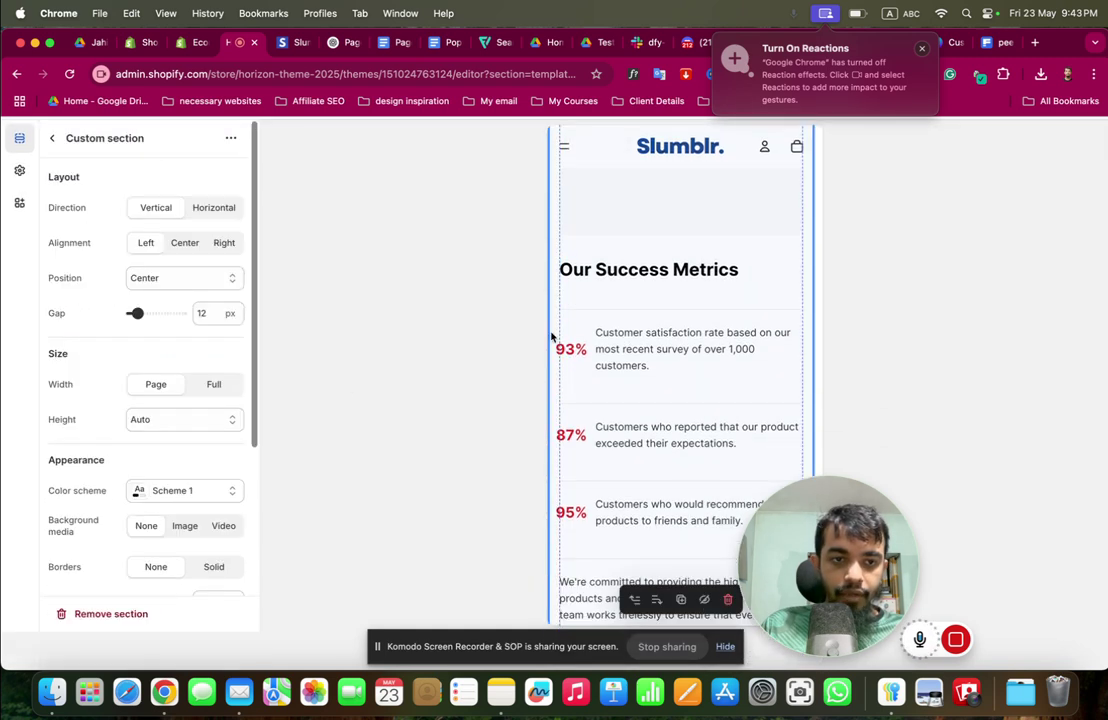
pyautogui.click(212, 384)
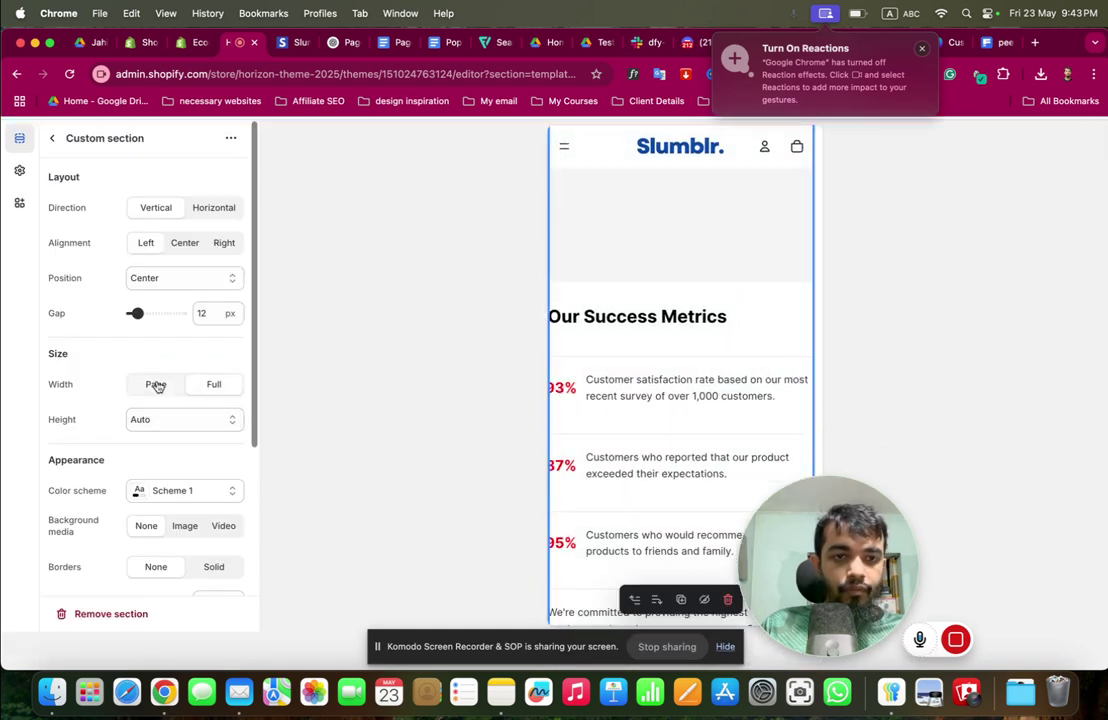
# Set the Media with Stats block's content spacing to 12 and turn off its borders
pyautogui.click(581, 381)
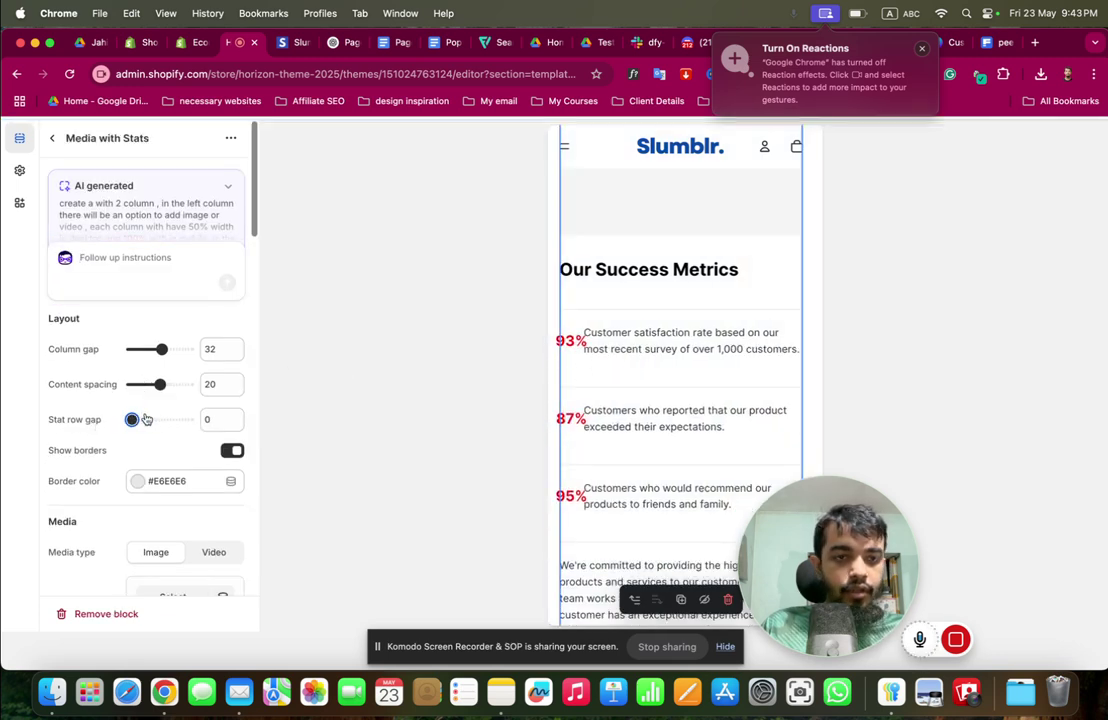
pyautogui.moveTo(148, 419); pyautogui.dragTo(146, 354)
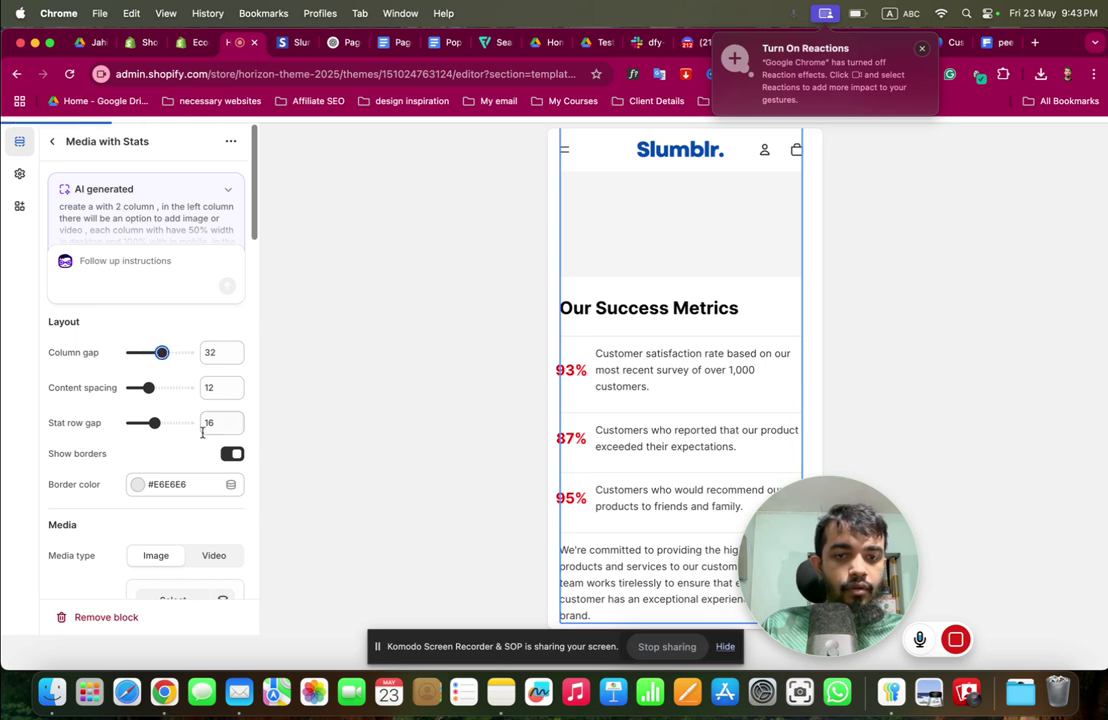
pyautogui.click(230, 453)
pyautogui.scroll(1, 391, 430)
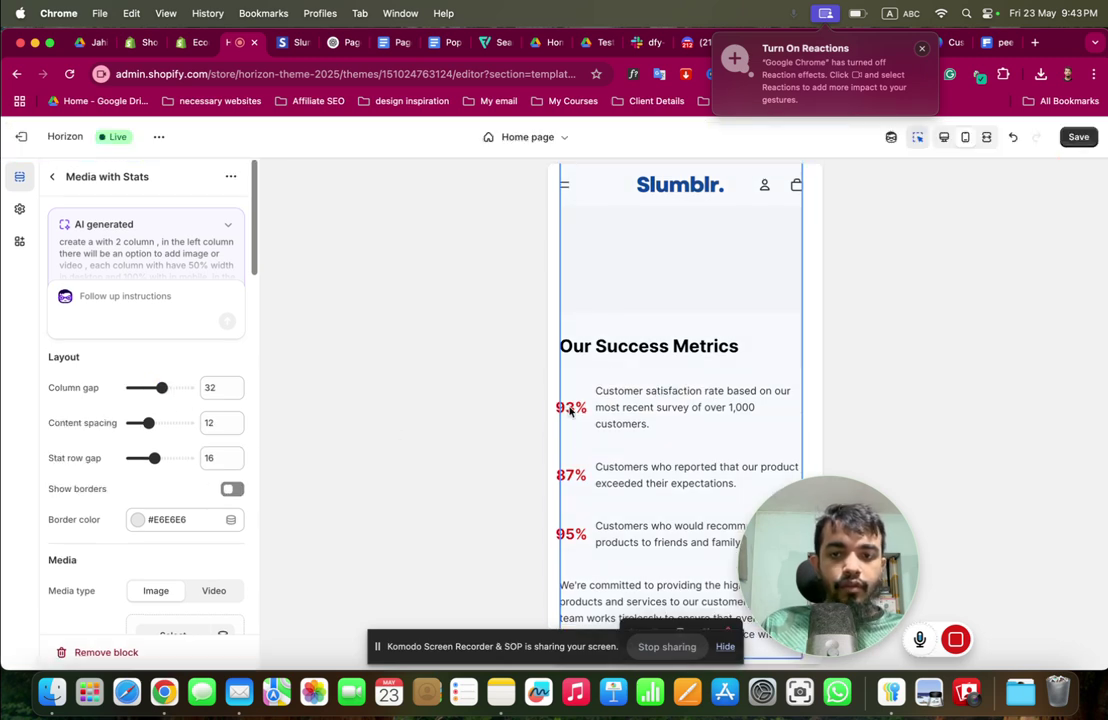
pyautogui.scroll(-3, 570, 411)
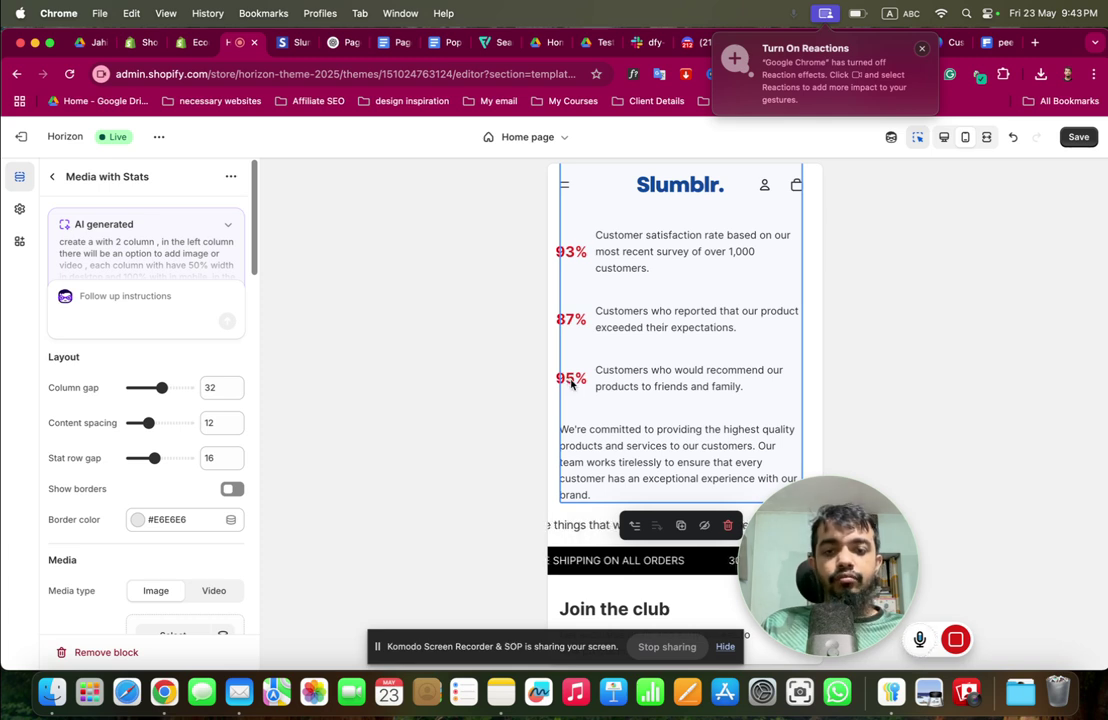
# Return to the desktop preview and remove the Two Column with Stats block from the custom section
pyautogui.click(551, 325)
pyautogui.scroll(-3, 680, 220)
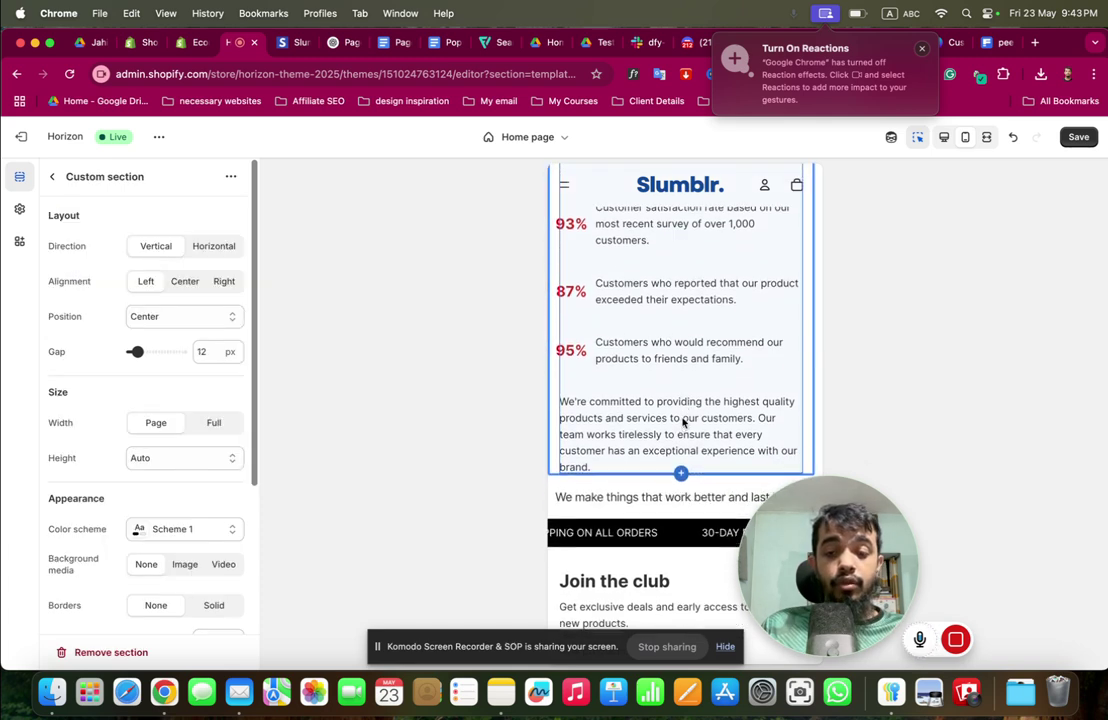
pyautogui.click(943, 137)
pyautogui.scroll(5, 549, 391)
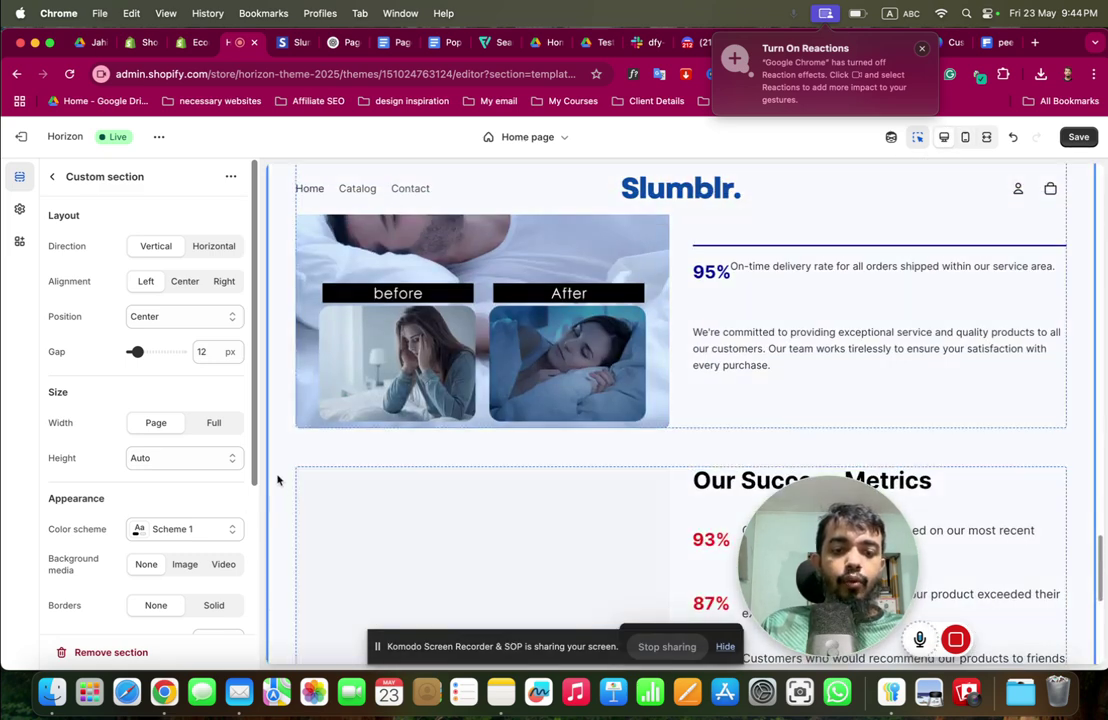
pyautogui.scroll(5, 278, 481)
pyautogui.scroll(-2, 278, 481)
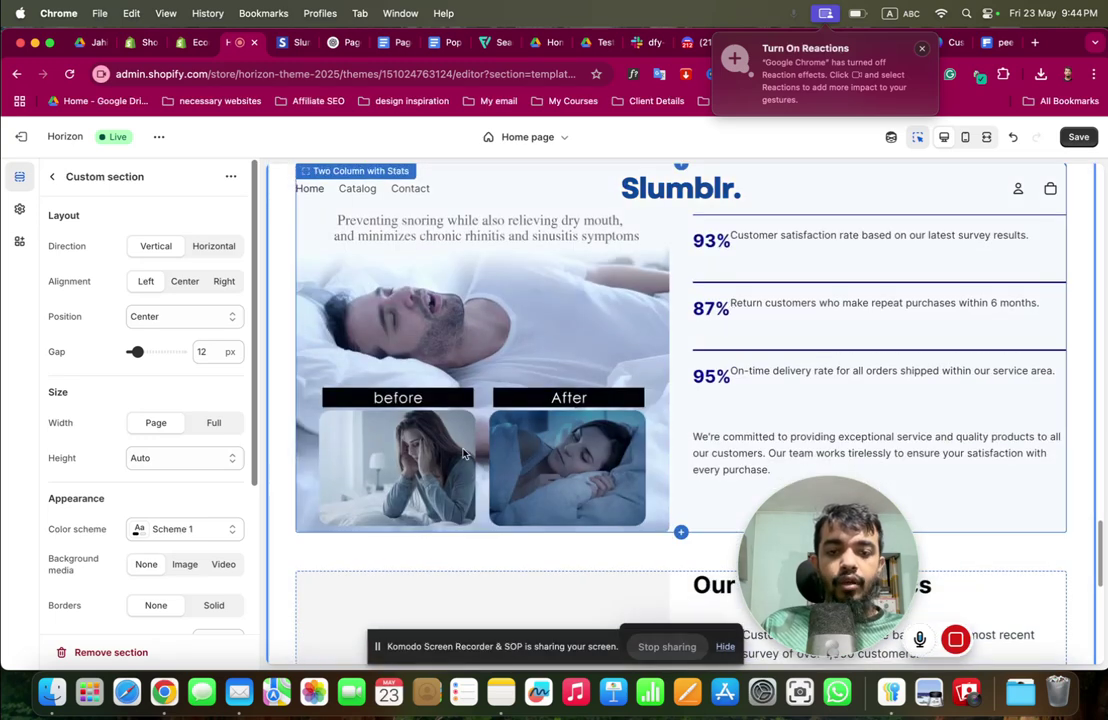
pyautogui.click(54, 177)
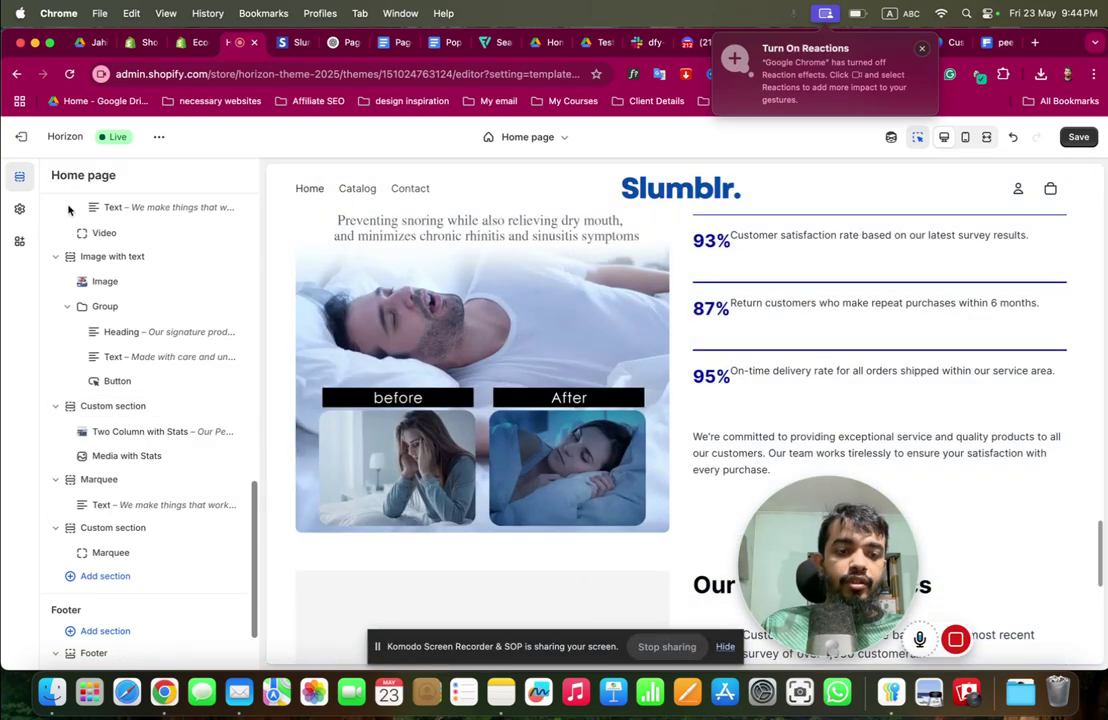
pyautogui.click(211, 434)
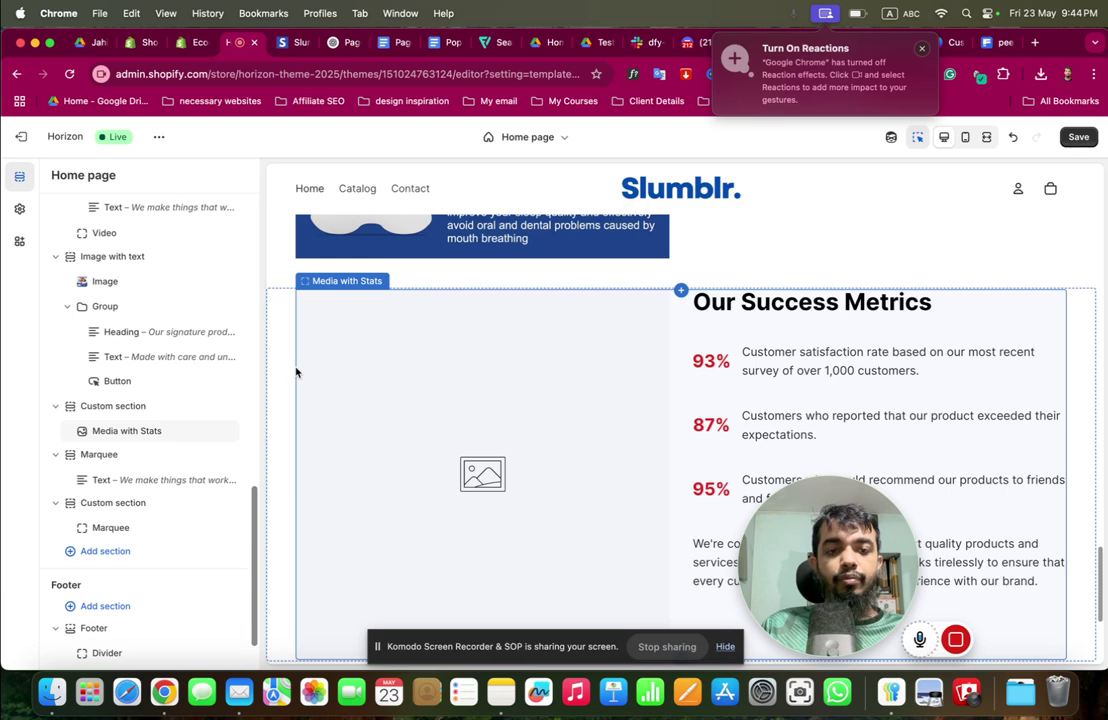
# Set the alignment of the custom section containing Media with Stats to Center and check the sections below it
pyautogui.click(289, 361)
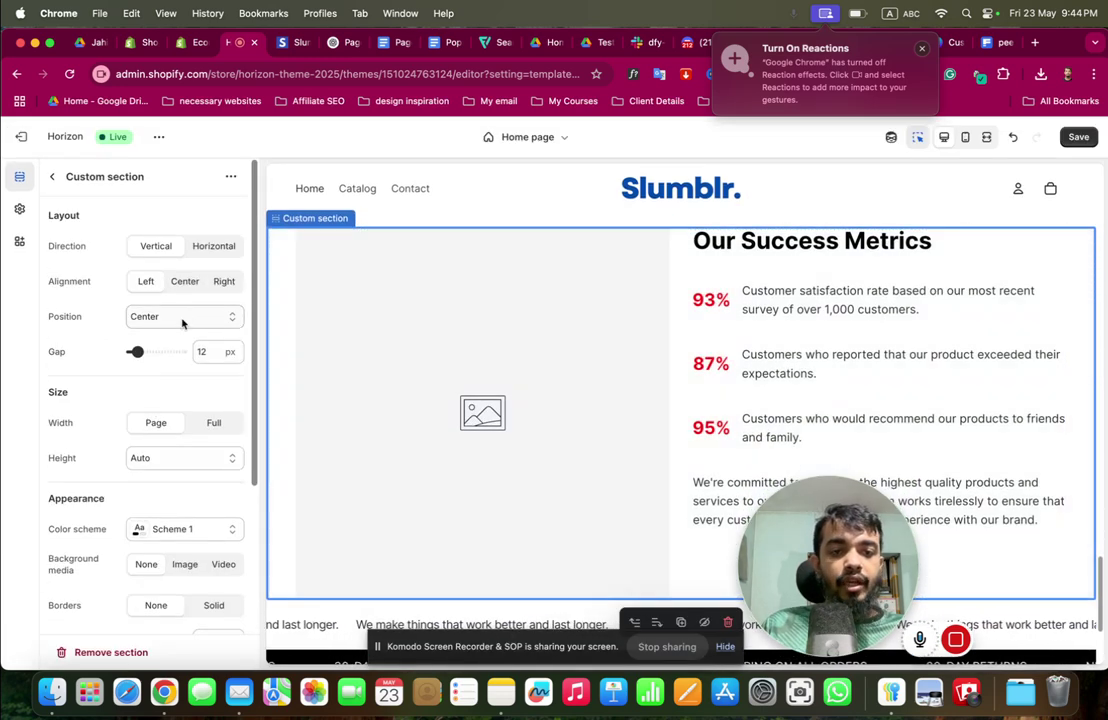
pyautogui.click(176, 251)
pyautogui.press('super+z')
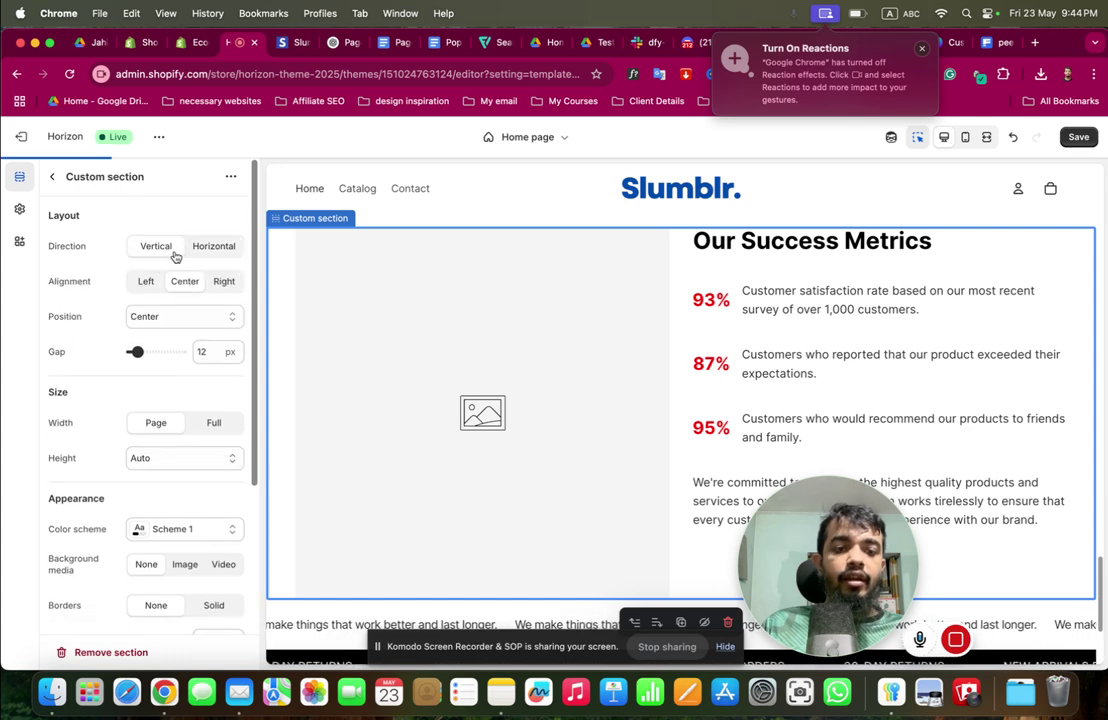
pyautogui.scroll(-1, 940, 375)
pyautogui.scroll(-1, 940, 375)
pyautogui.scroll(-3, 940, 375)
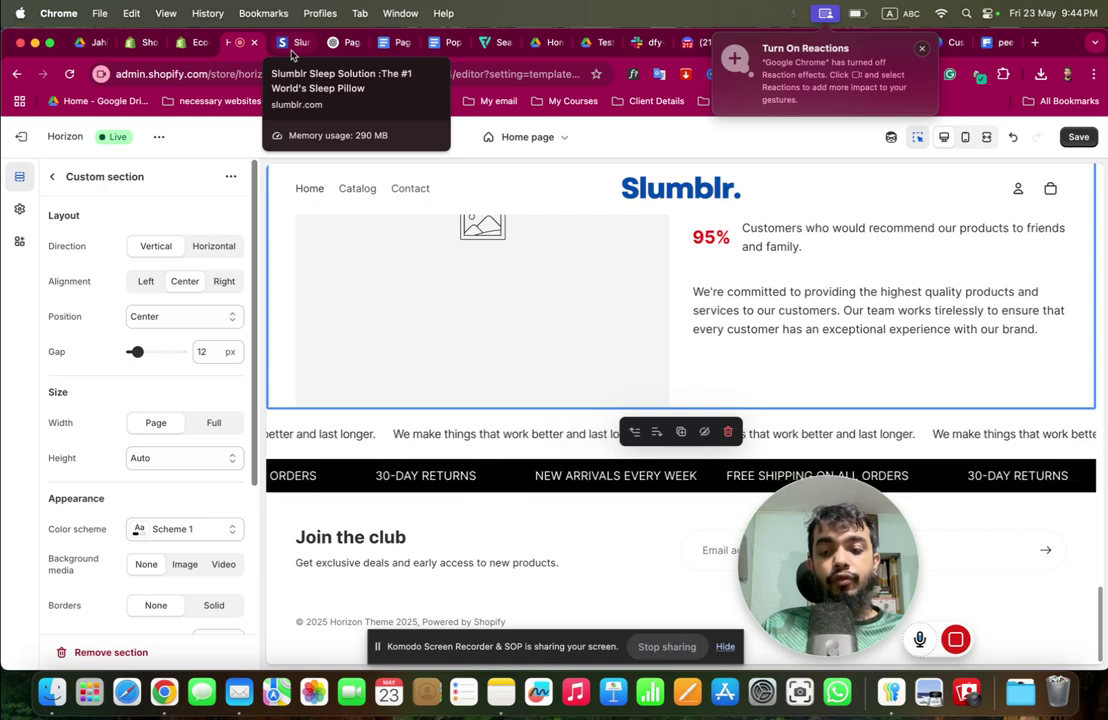
# Switch to slumblr.com and examine the Let's Compare section's text, gradient background and comparison table
pyautogui.click(291, 54)
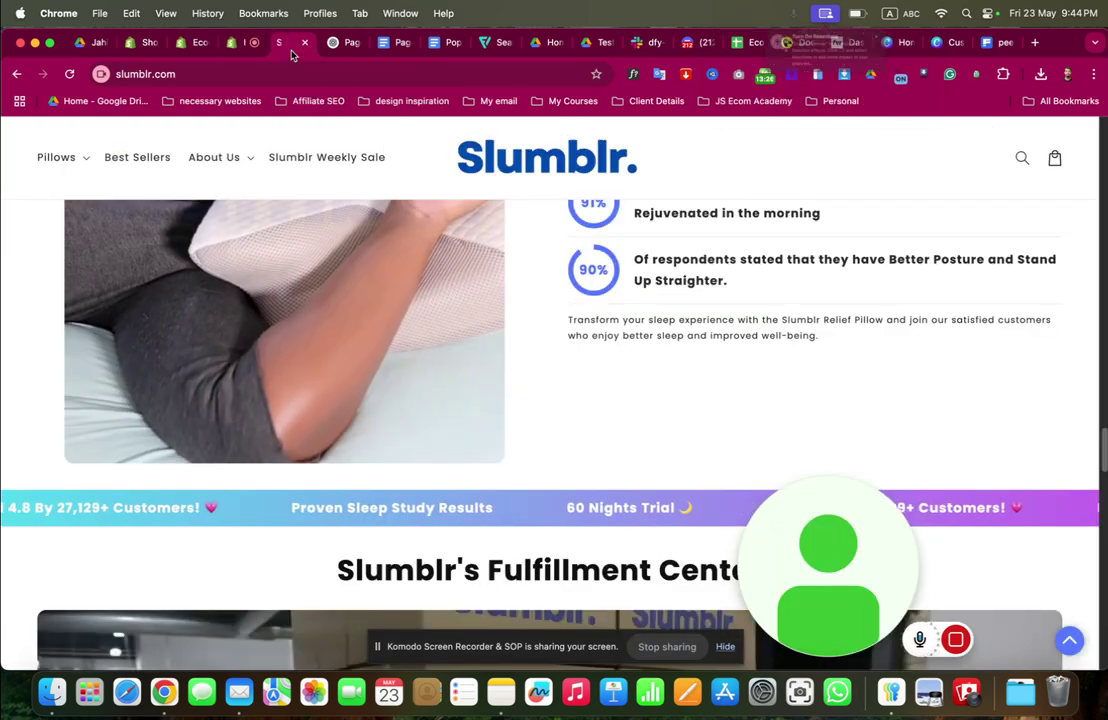
pyautogui.scroll(-10, 504, 366)
pyautogui.scroll(3, 511, 370)
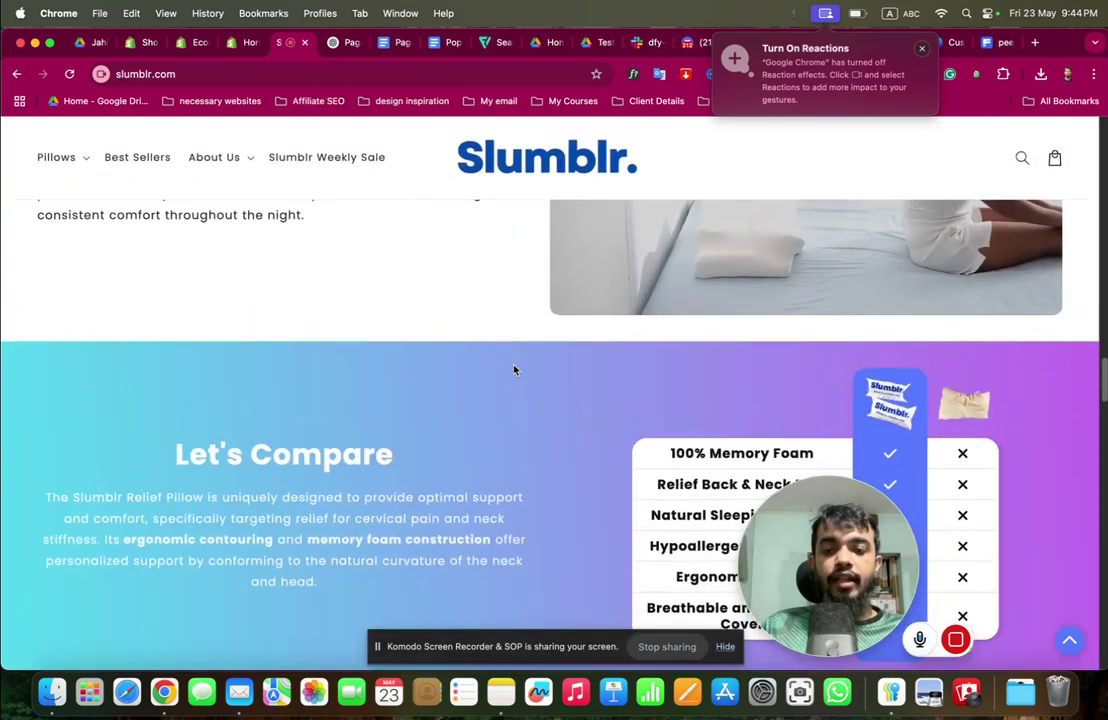
pyautogui.scroll(-2, 511, 371)
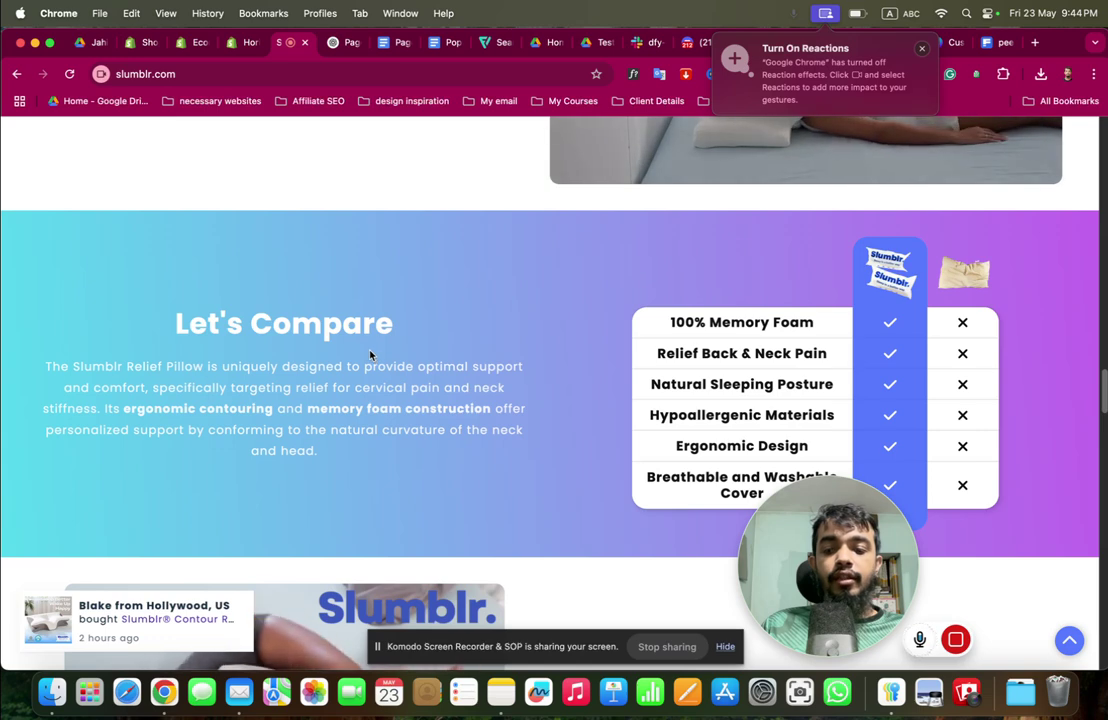
pyautogui.scroll(-1, 481, 318)
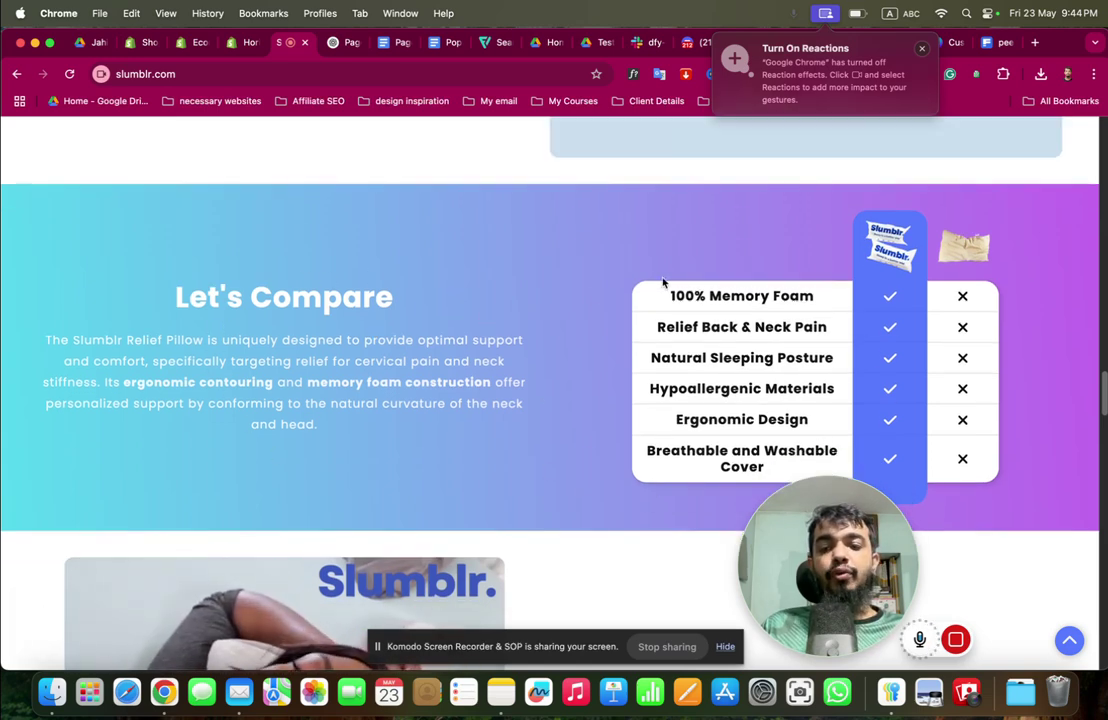
pyautogui.scroll(-1, 662, 283)
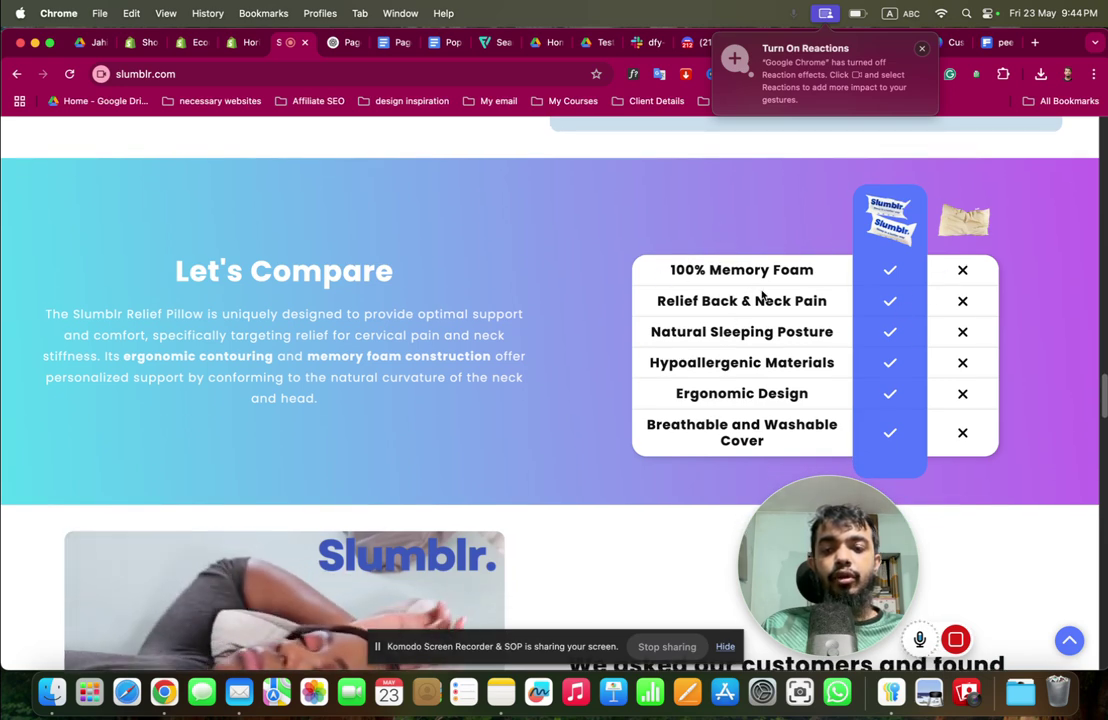